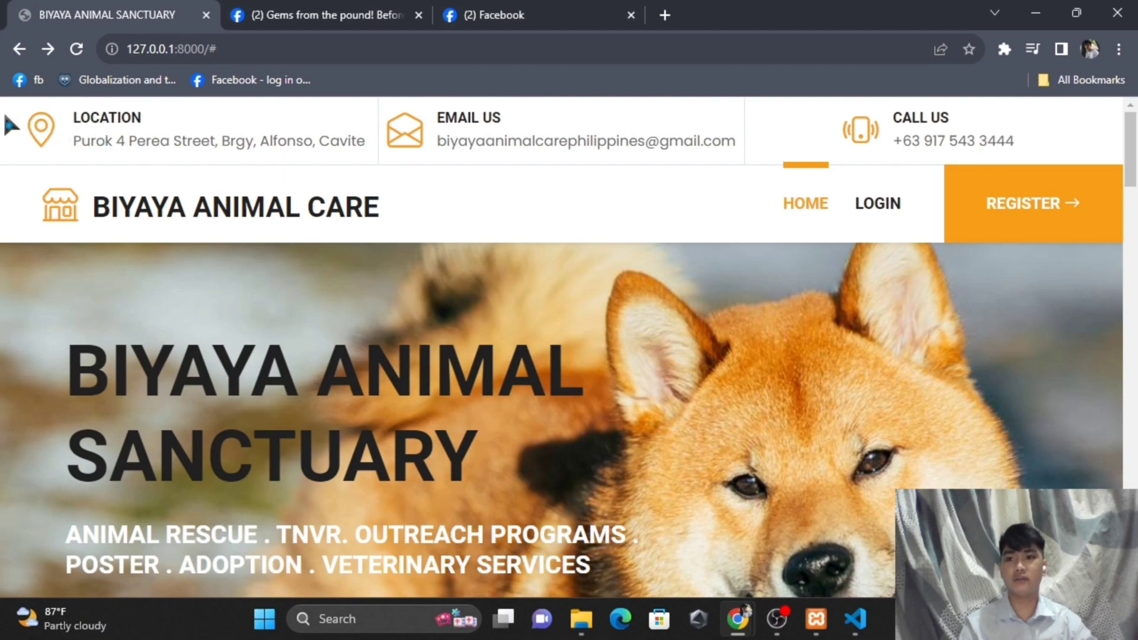
- Highlight the sanctuary's location, email, phone and BIYAYA ANIMAL CARE heading, then clear the selection
{"action": "left_click_drag", "start_coordinate": [75, 116], "coordinate": [359, 136]}
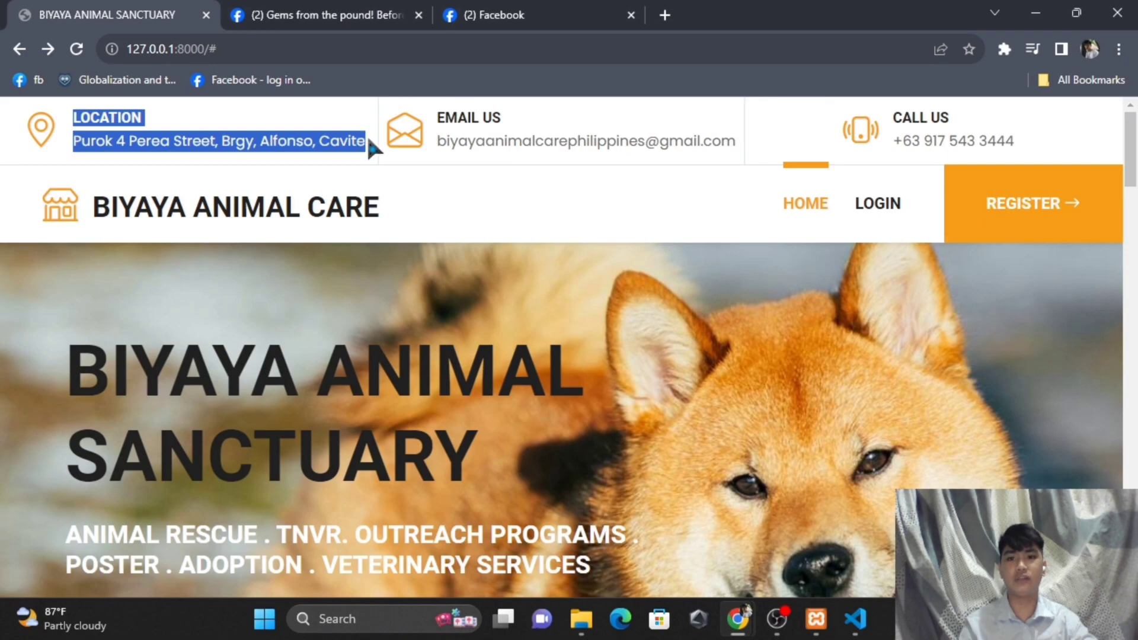
{"action": "left_click_drag", "start_coordinate": [434, 117], "coordinate": [725, 141]}
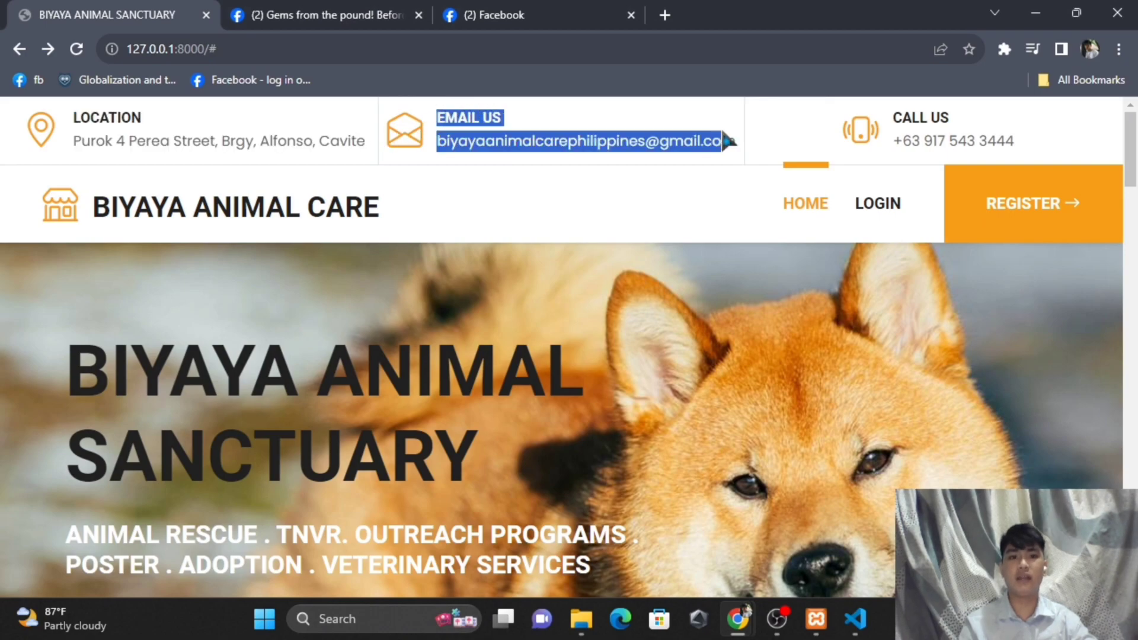
{"action": "left_click_drag", "start_coordinate": [873, 112], "coordinate": [1033, 142]}
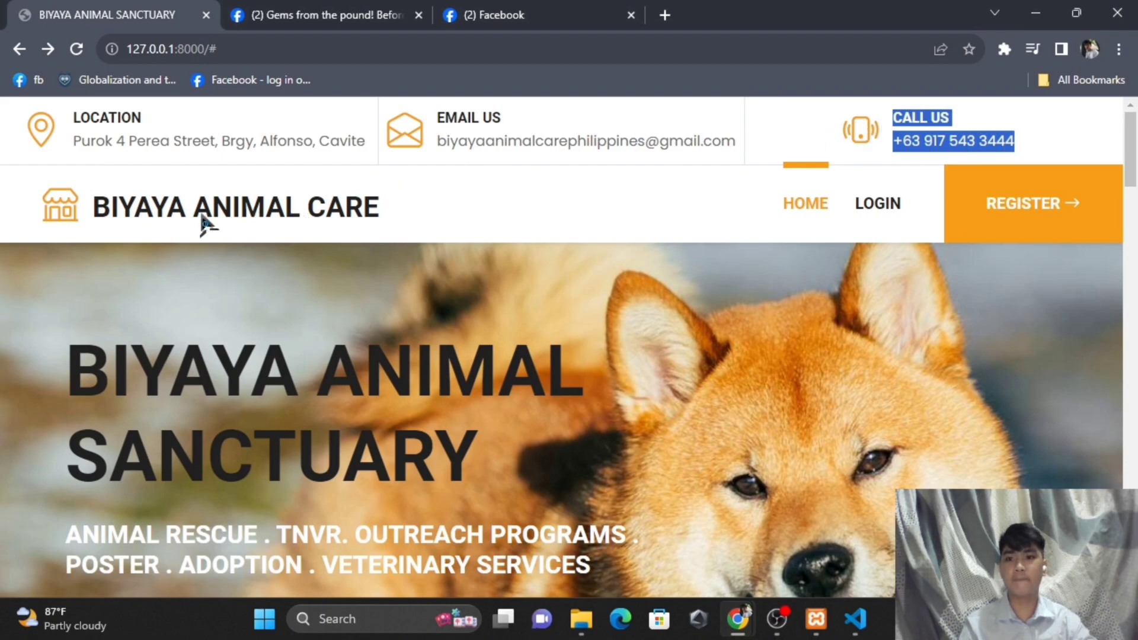
{"action": "left_click", "coordinate": [388, 205]}
{"action": "left_click_drag", "start_coordinate": [388, 204], "coordinate": [100, 209]}
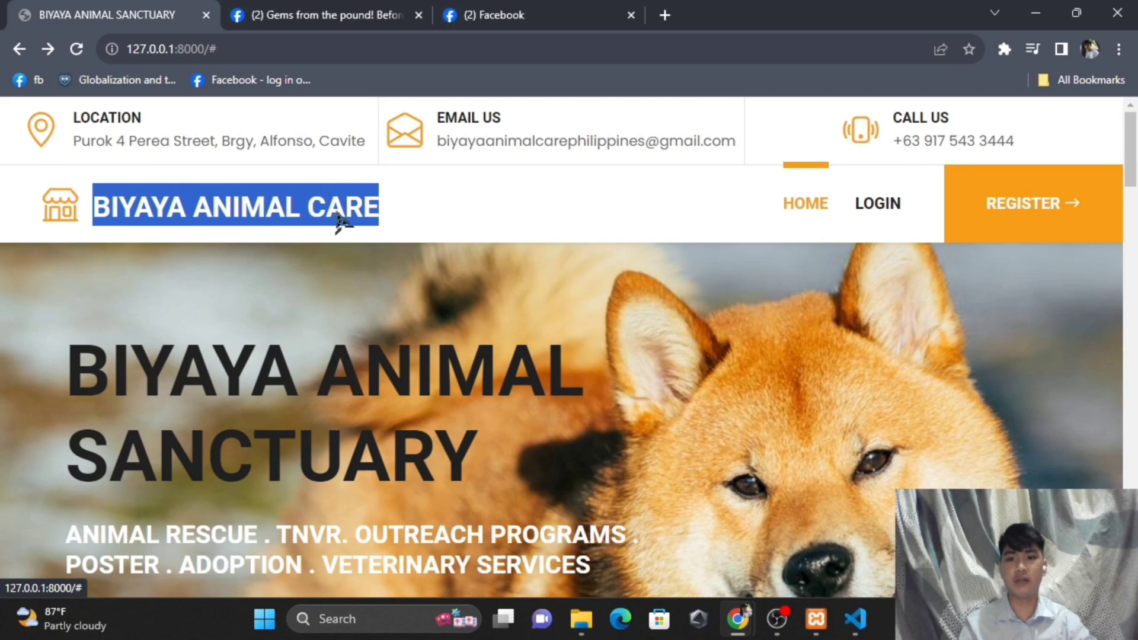
{"action": "left_click", "coordinate": [449, 207]}
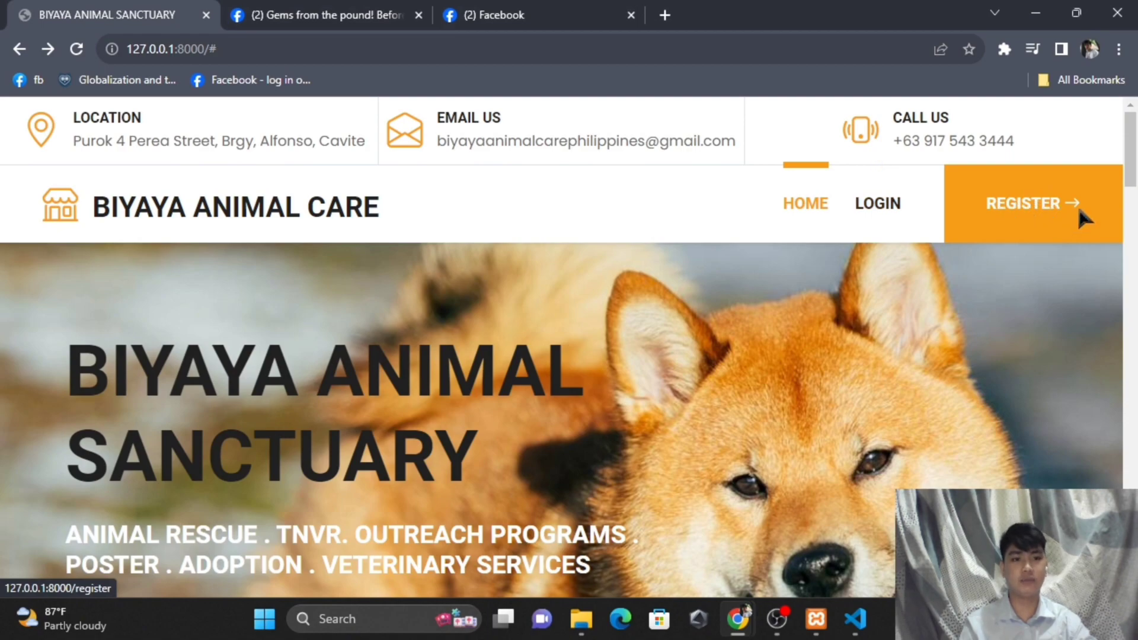
- Scroll to About Us and switch between the OUR VISION and OUR MISSION texts
{"action": "left_click_drag", "start_coordinate": [1135, 160], "coordinate": [1136, 175]}
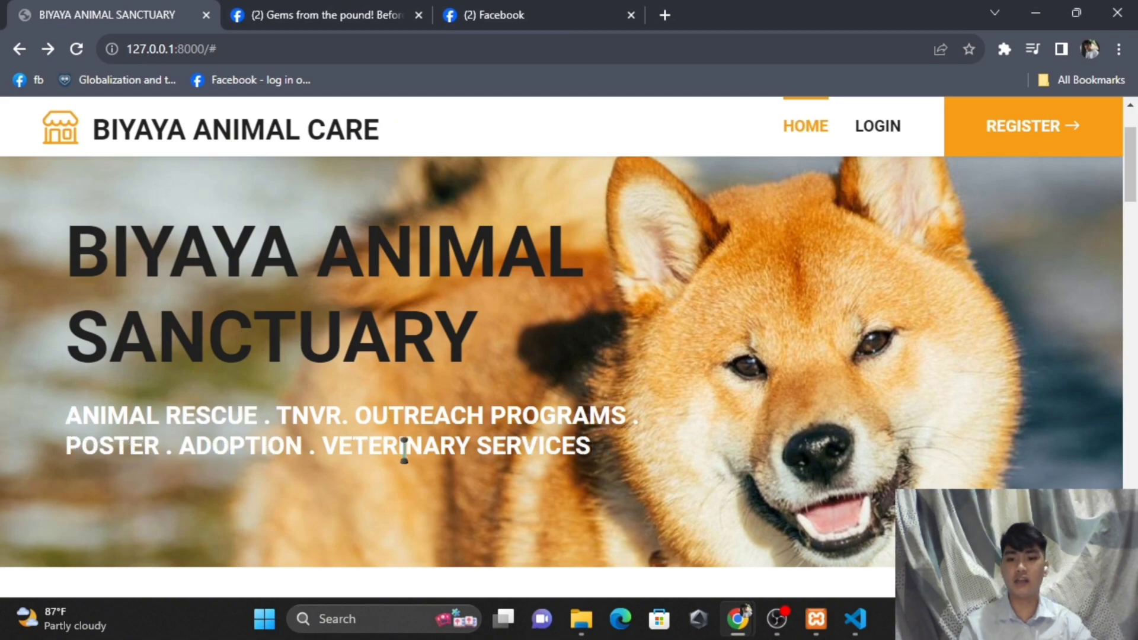
{"action": "left_click_drag", "start_coordinate": [1133, 172], "coordinate": [1135, 244]}
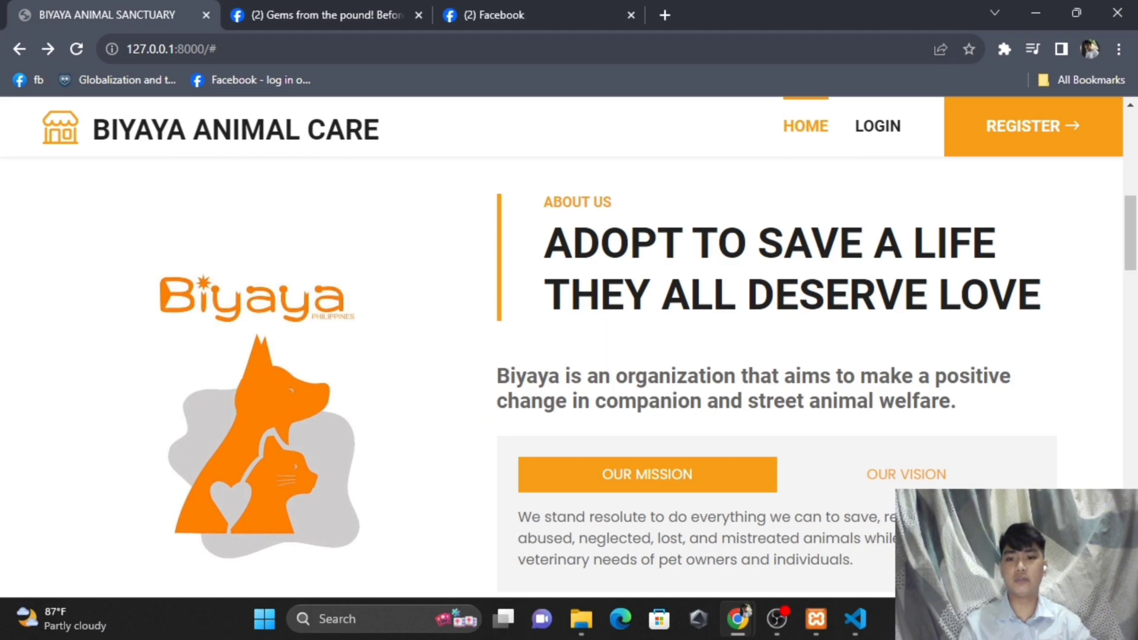
{"action": "left_click", "coordinate": [896, 477]}
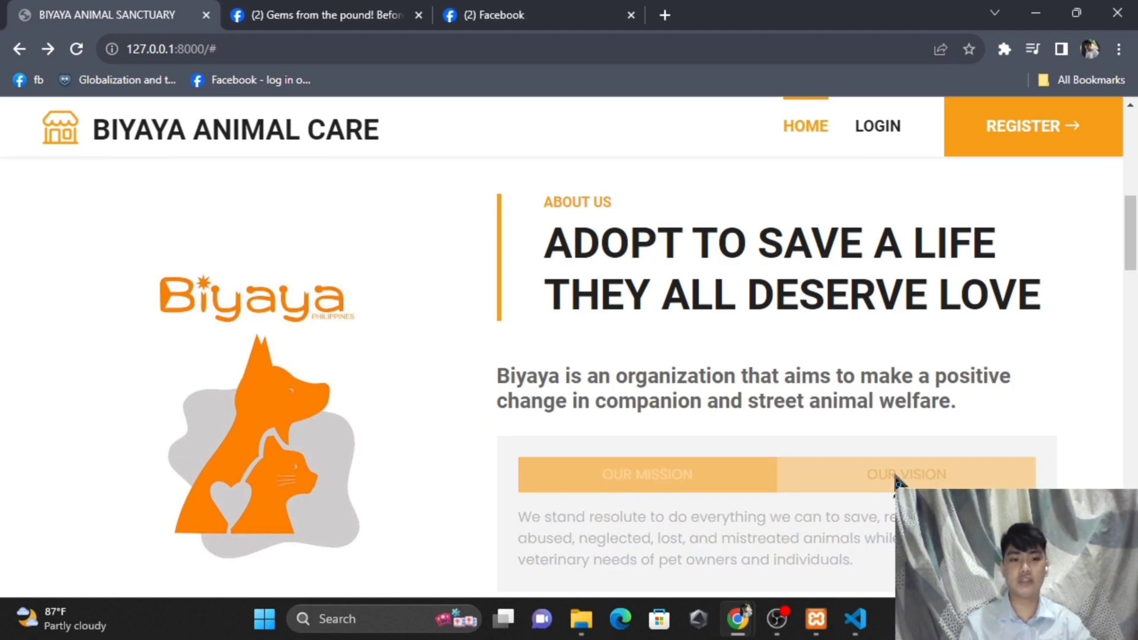
{"action": "left_click", "coordinate": [675, 477]}
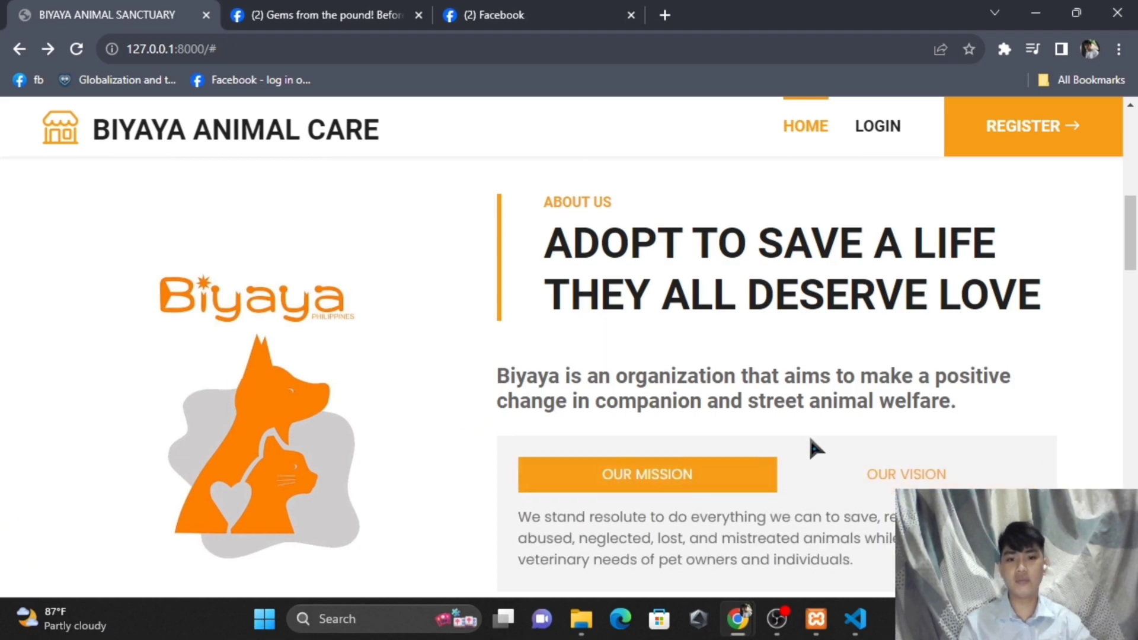
- Scroll to Sheltered Pets and slide the Your Best Friends carousel to other pets
{"action": "left_click_drag", "start_coordinate": [1133, 257], "coordinate": [1128, 334]}
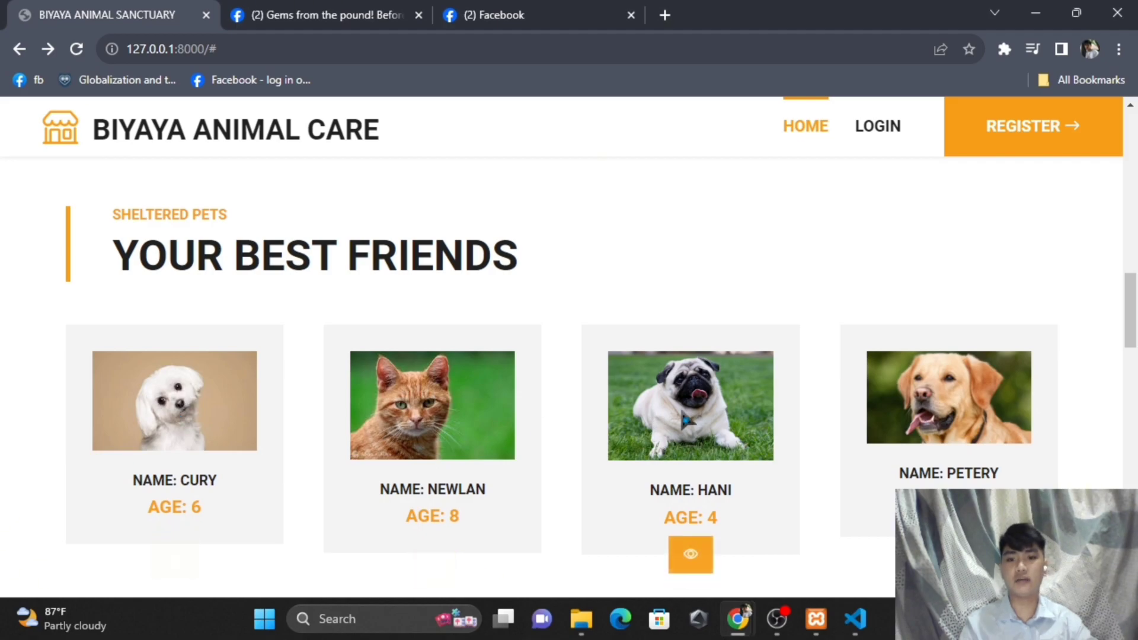
{"action": "mouse_move", "coordinate": [81, 448]}
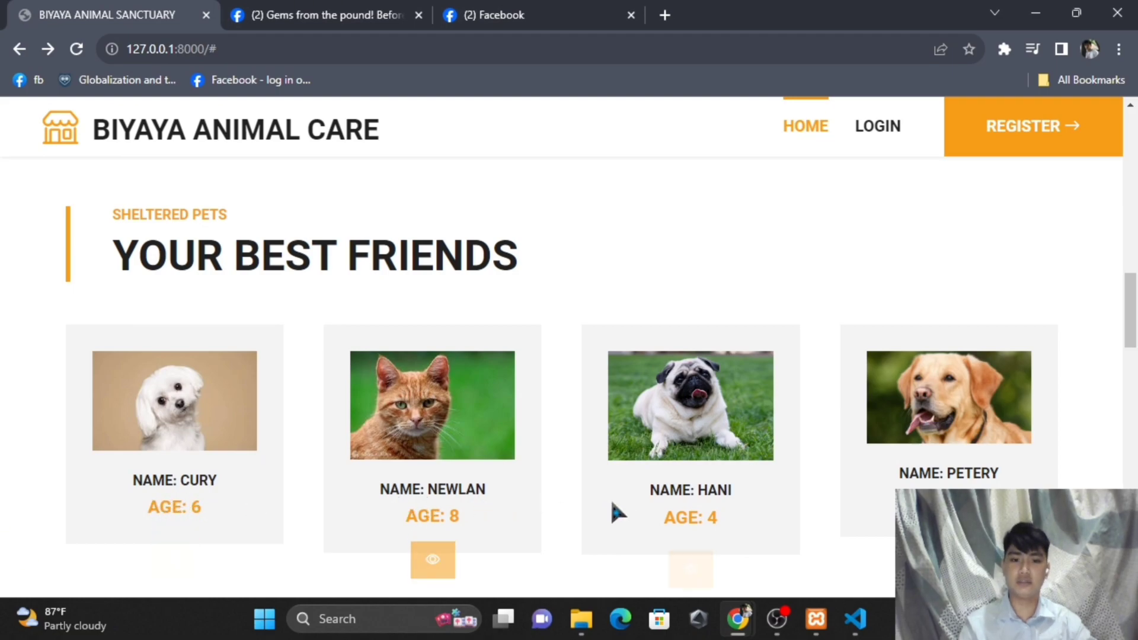
{"action": "left_click_drag", "start_coordinate": [894, 435], "coordinate": [401, 477]}
- Open Hani's detail page and highlight her name, gender, breed, age and category
{"action": "mouse_move", "coordinate": [139, 485]}
{"action": "left_click", "coordinate": [183, 533]}
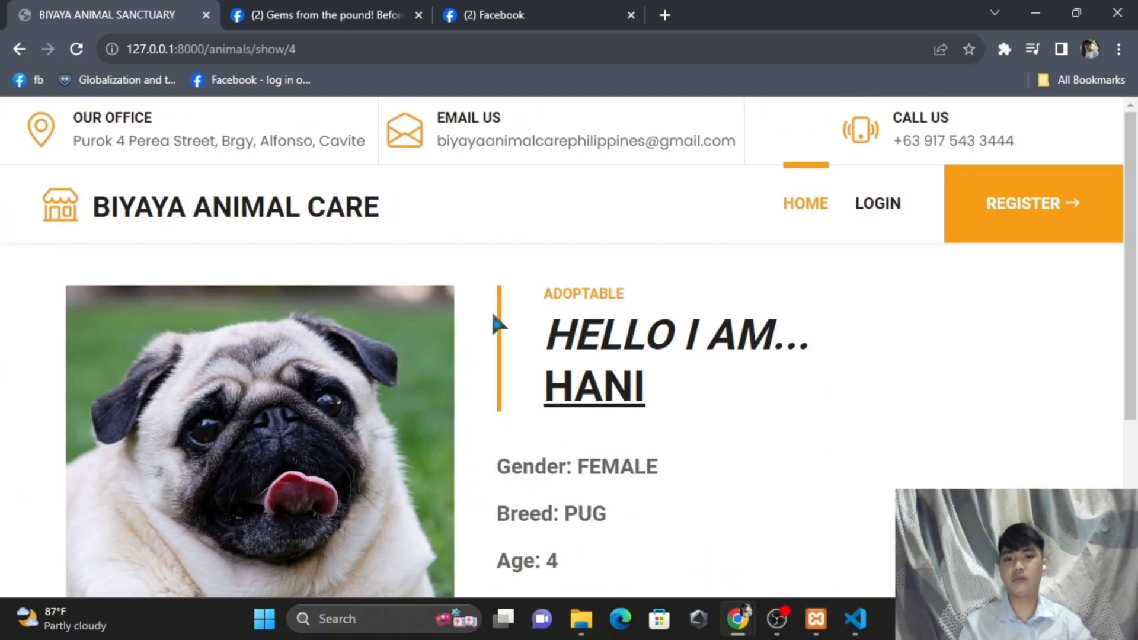
{"action": "left_click_drag", "start_coordinate": [536, 289], "coordinate": [681, 294]}
{"action": "left_click", "coordinate": [680, 295]}
{"action": "scroll", "coordinate": [681, 295], "scroll_direction": "down", "scroll_amount": 1}
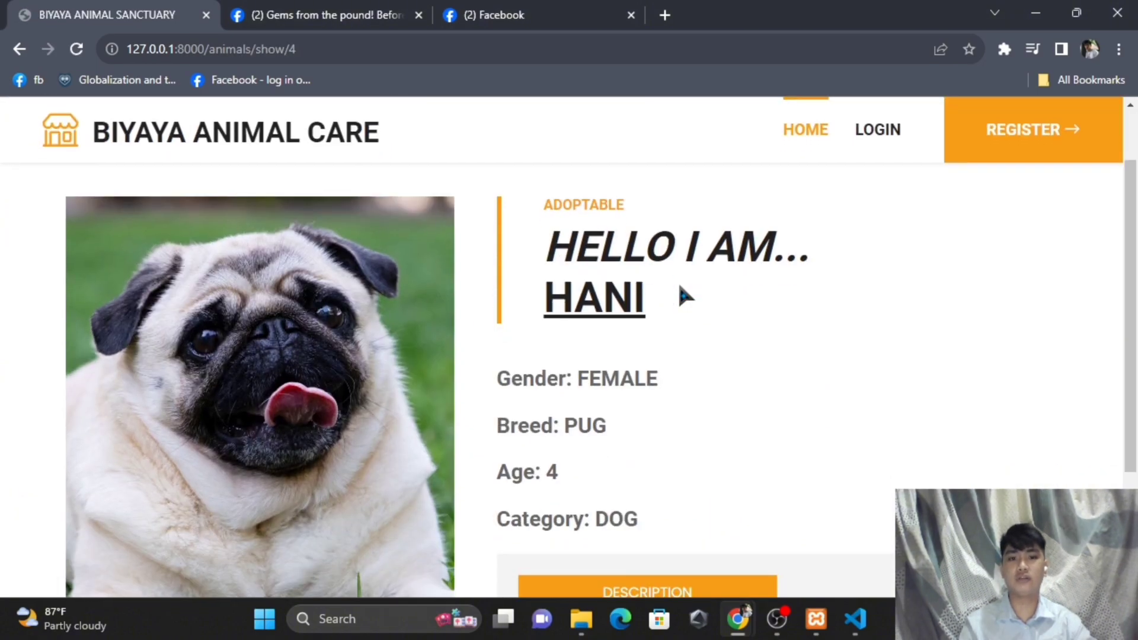
{"action": "left_click_drag", "start_coordinate": [549, 246], "coordinate": [717, 290]}
{"action": "left_click", "coordinate": [645, 322]}
{"action": "left_click_drag", "start_coordinate": [481, 372], "coordinate": [719, 384]}
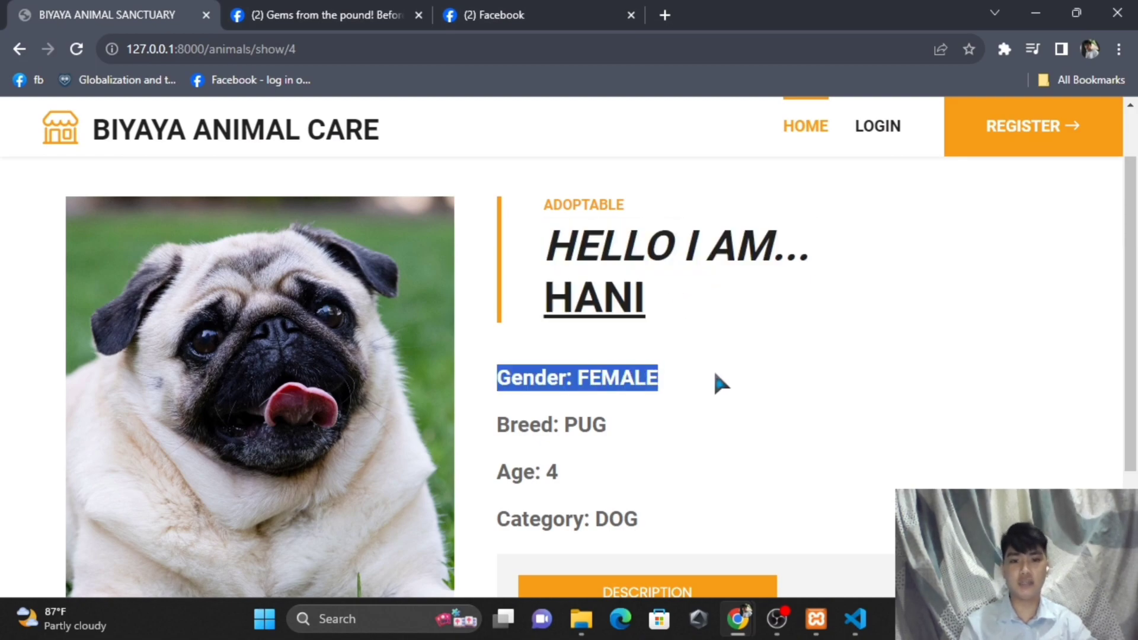
{"action": "left_click_drag", "start_coordinate": [493, 421], "coordinate": [681, 425]}
{"action": "left_click_drag", "start_coordinate": [490, 477], "coordinate": [572, 487]}
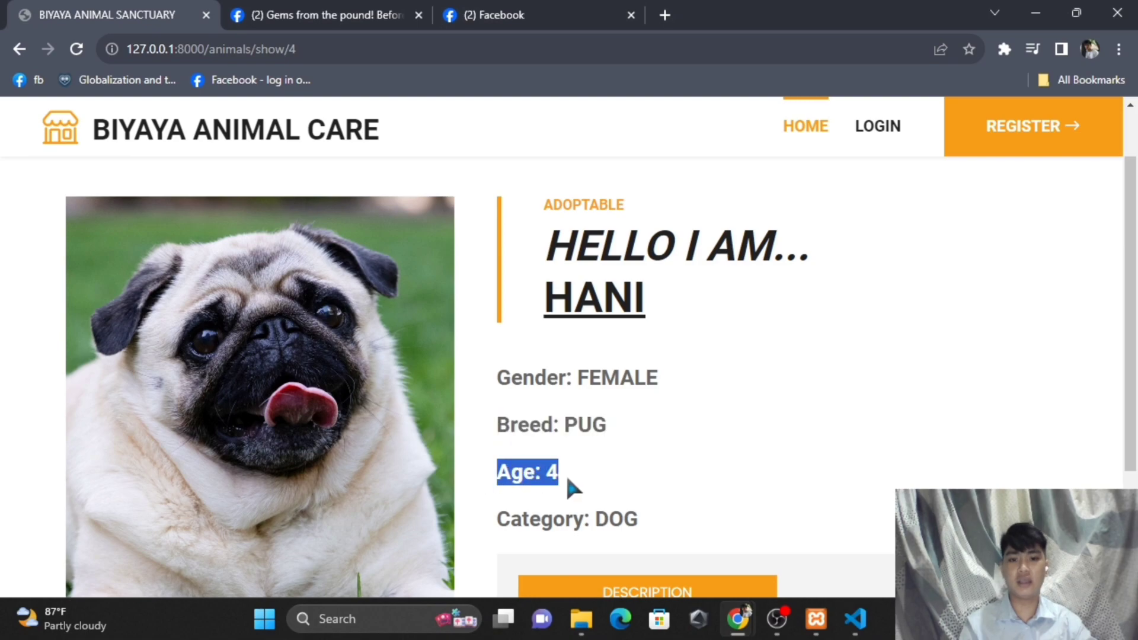
{"action": "left_click_drag", "start_coordinate": [508, 515], "coordinate": [655, 527]}
- Highlight Hani's description paragraph, then return to the home page
{"action": "scroll", "coordinate": [700, 457], "scroll_direction": "down", "scroll_amount": 1}
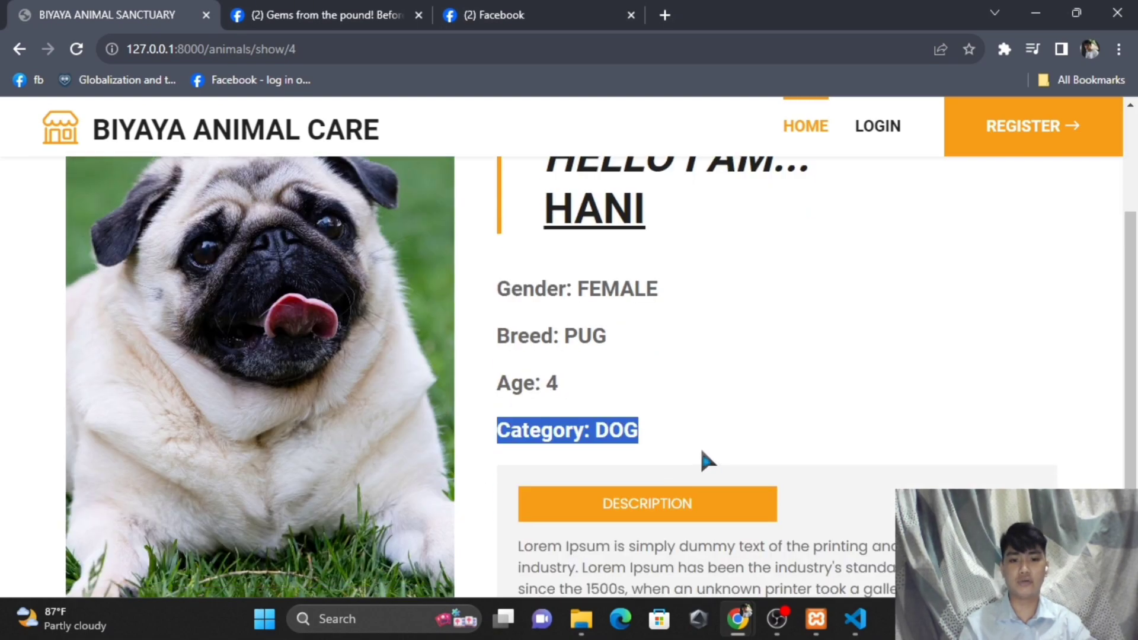
{"action": "left_click", "coordinate": [692, 392]}
{"action": "scroll", "coordinate": [692, 392], "scroll_direction": "down", "scroll_amount": 1}
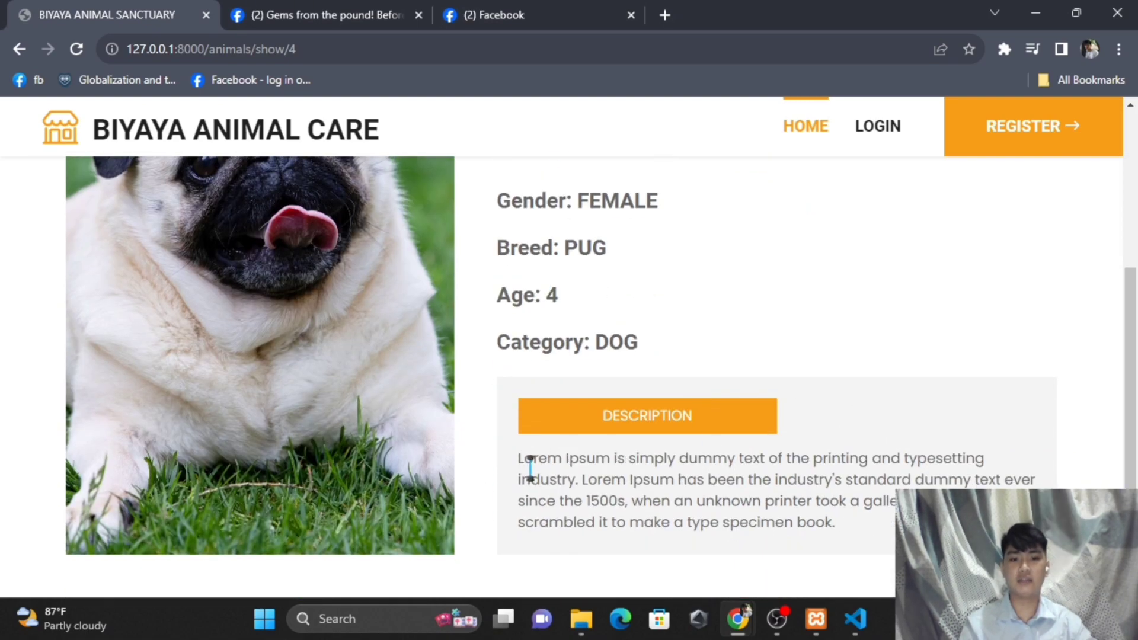
{"action": "left_click_drag", "start_coordinate": [518, 459], "coordinate": [924, 525]}
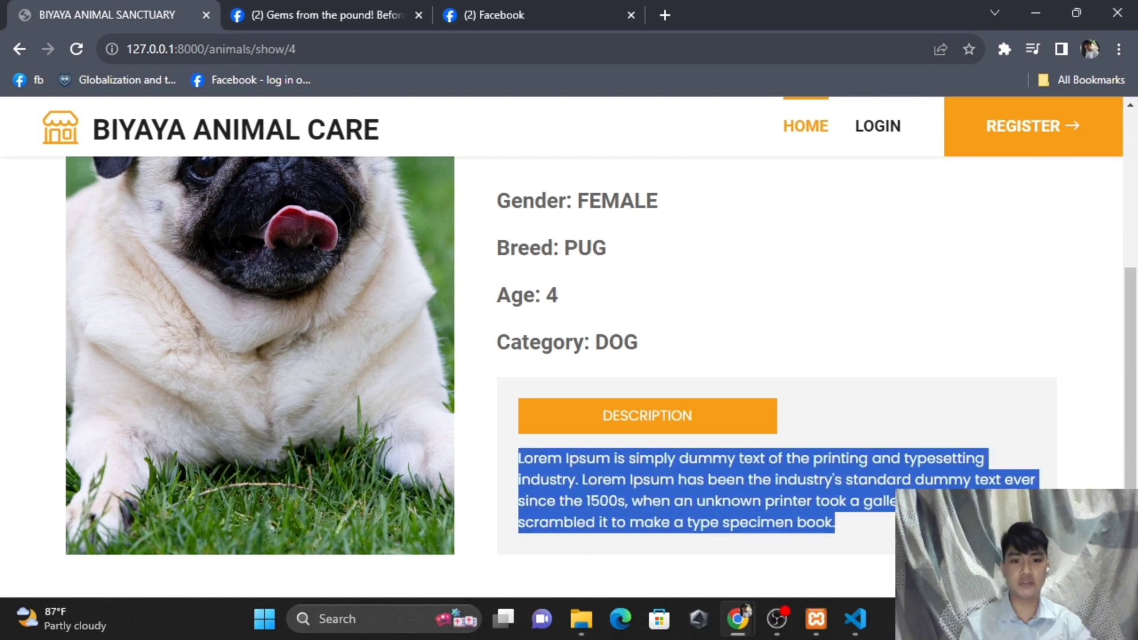
{"action": "scroll", "coordinate": [889, 465], "scroll_direction": "up", "scroll_amount": 3}
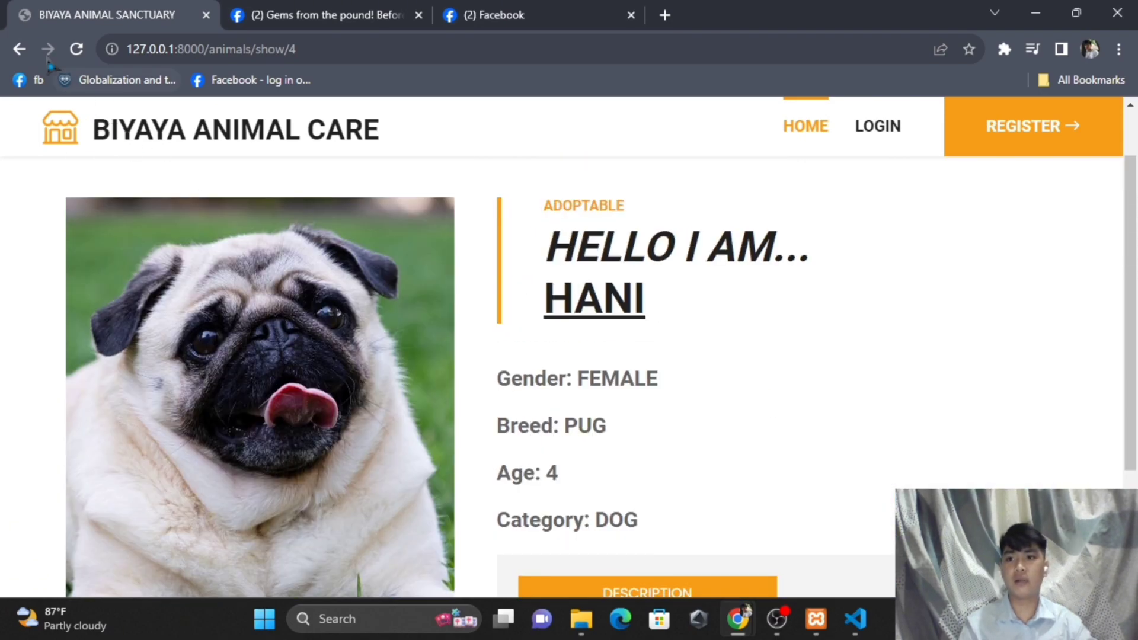
{"action": "left_click", "coordinate": [20, 50]}
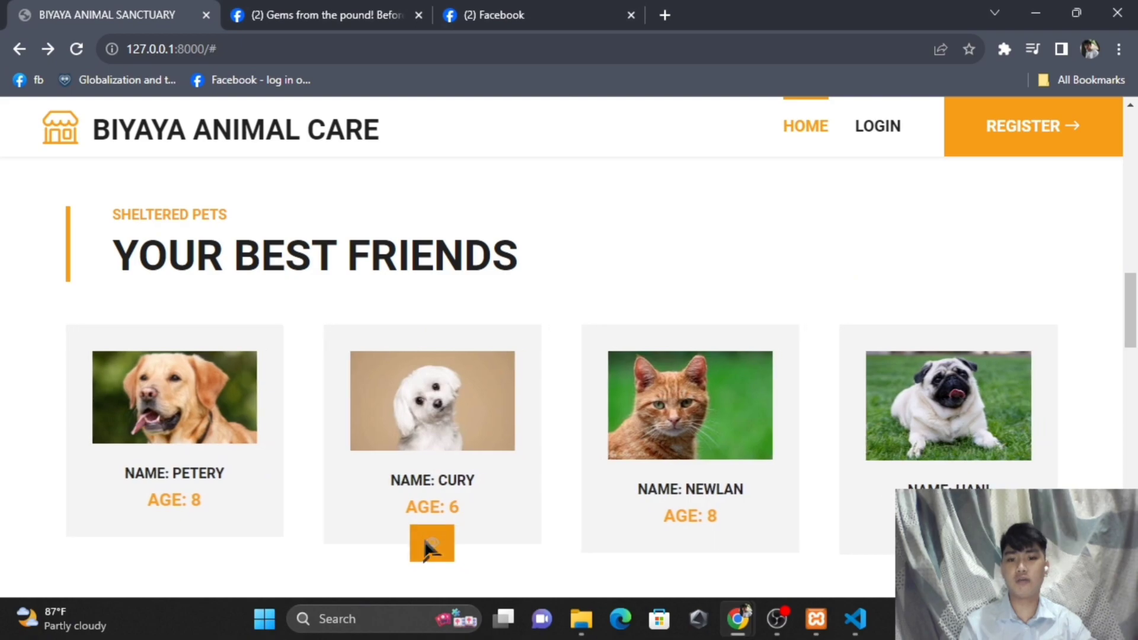
- Open Cury's detail page and highlight his NOT ADOPTABLE status, name and gender
{"action": "left_click", "coordinate": [429, 544]}
{"action": "scroll", "coordinate": [450, 450], "scroll_direction": "down", "scroll_amount": 2}
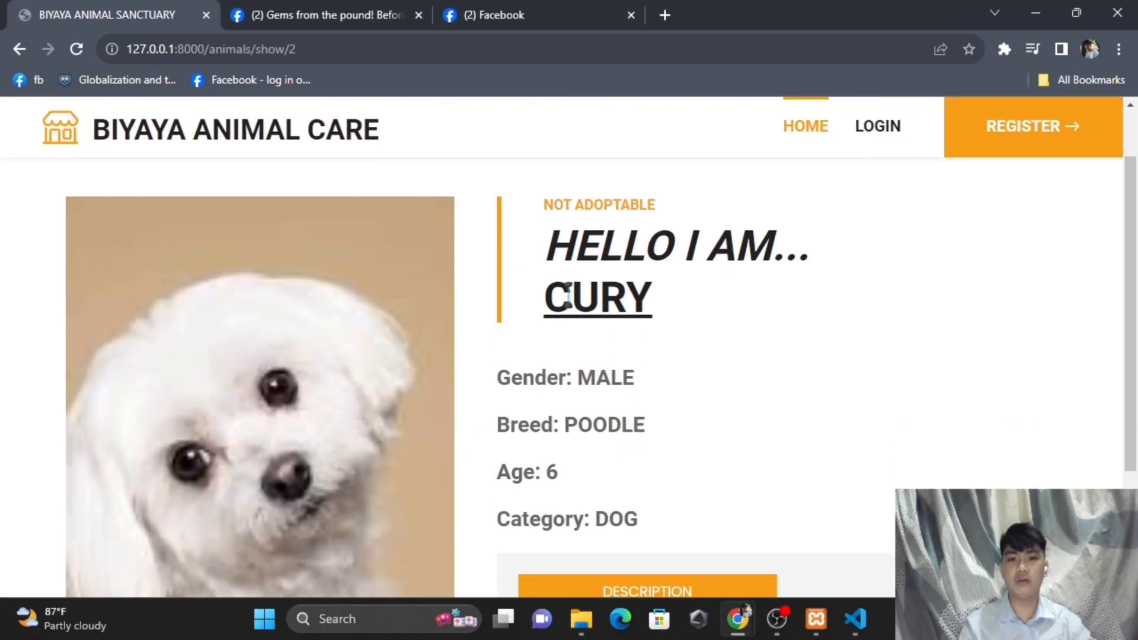
{"action": "left_click_drag", "start_coordinate": [539, 205], "coordinate": [726, 206]}
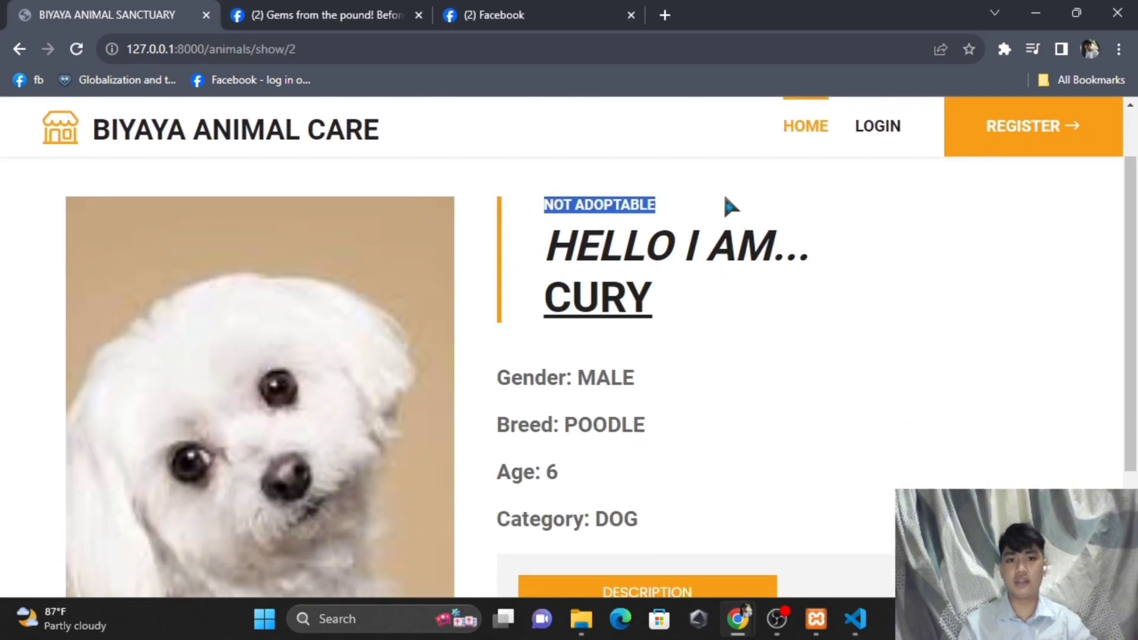
{"action": "left_click", "coordinate": [549, 241]}
{"action": "left_click_drag", "start_coordinate": [549, 292], "coordinate": [678, 313]}
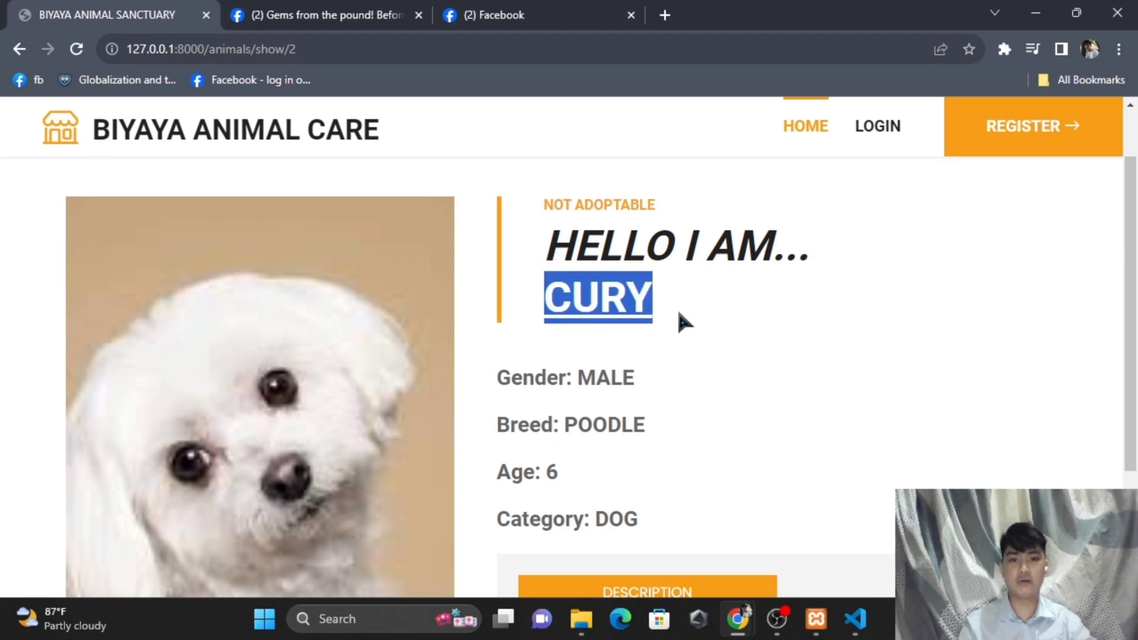
{"action": "scroll", "coordinate": [681, 320], "scroll_direction": "down", "scroll_amount": 2}
{"action": "left_click_drag", "start_coordinate": [501, 278], "coordinate": [646, 337]}
{"action": "left_click", "coordinate": [500, 347]}
- Highlight Cury's breed, age and description, then return to the home page
{"action": "left_click_drag", "start_coordinate": [511, 384], "coordinate": [605, 386]}
{"action": "left_click_drag", "start_coordinate": [503, 418], "coordinate": [681, 439]}
{"action": "scroll", "coordinate": [681, 439], "scroll_direction": "down", "scroll_amount": 2}
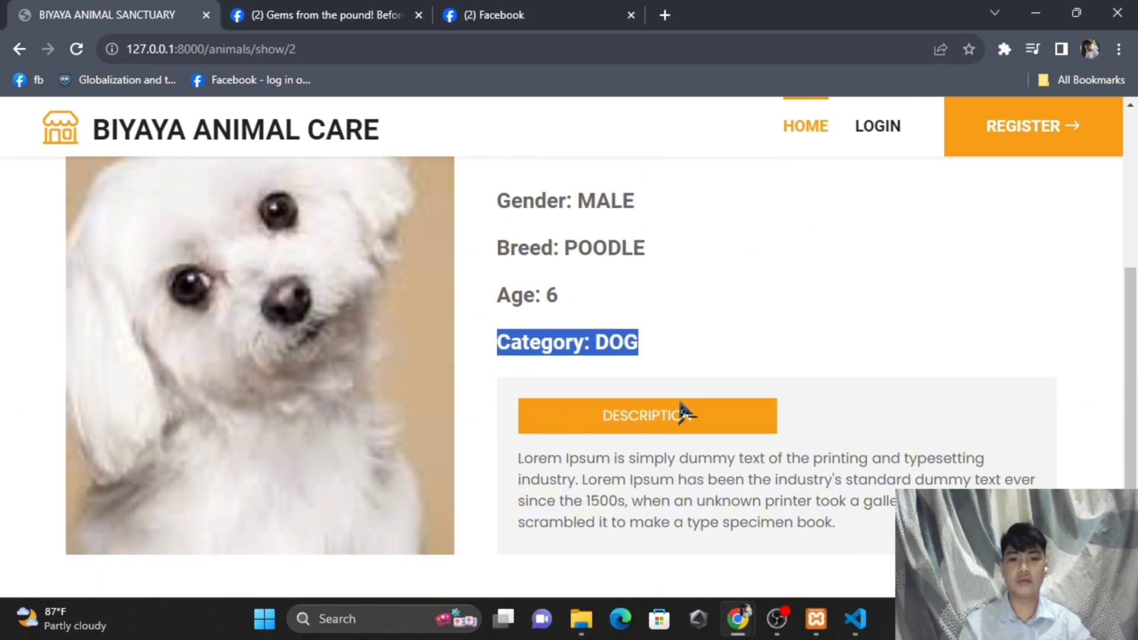
{"action": "left_click_drag", "start_coordinate": [520, 458], "coordinate": [830, 504]}
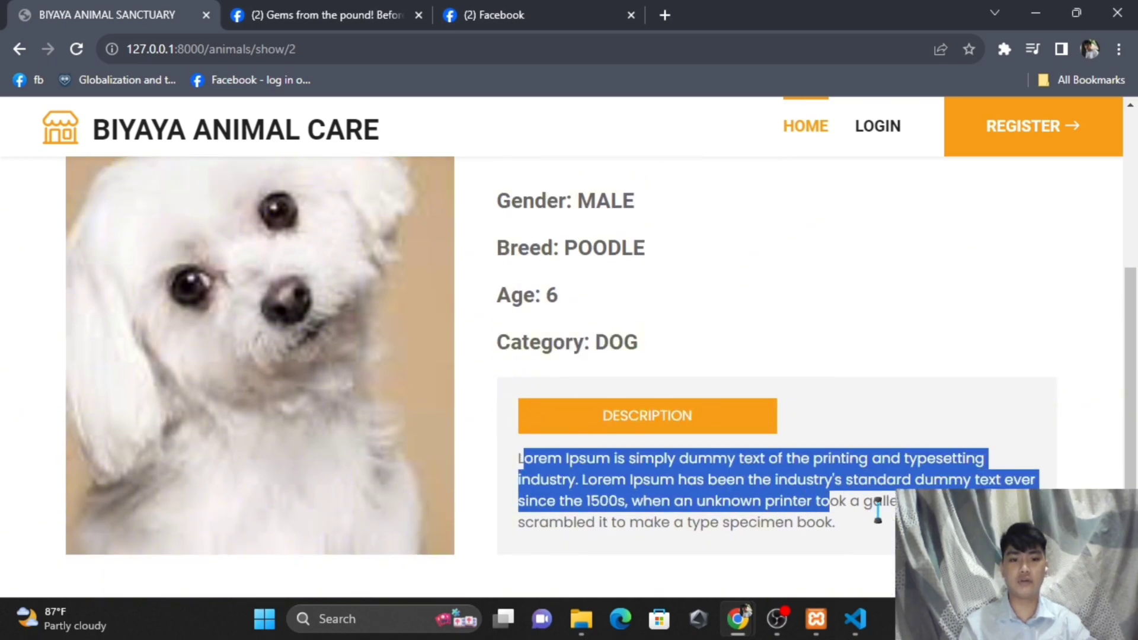
{"action": "left_click", "coordinate": [878, 517]}
{"action": "scroll", "coordinate": [708, 485], "scroll_direction": "up", "scroll_amount": 2}
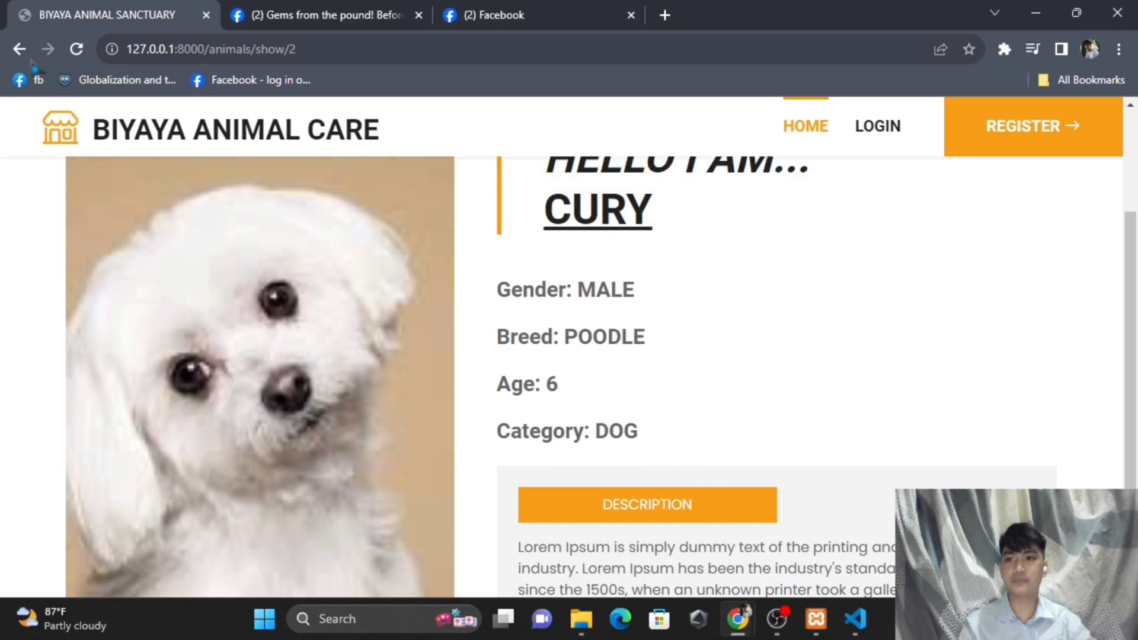
{"action": "left_click", "coordinate": [19, 49]}
- Advance the professionals carousel four times past MAXIMO and NICOLEY, then move down to Latest Blog
{"action": "scroll", "coordinate": [533, 386], "scroll_direction": "down", "scroll_amount": 4}
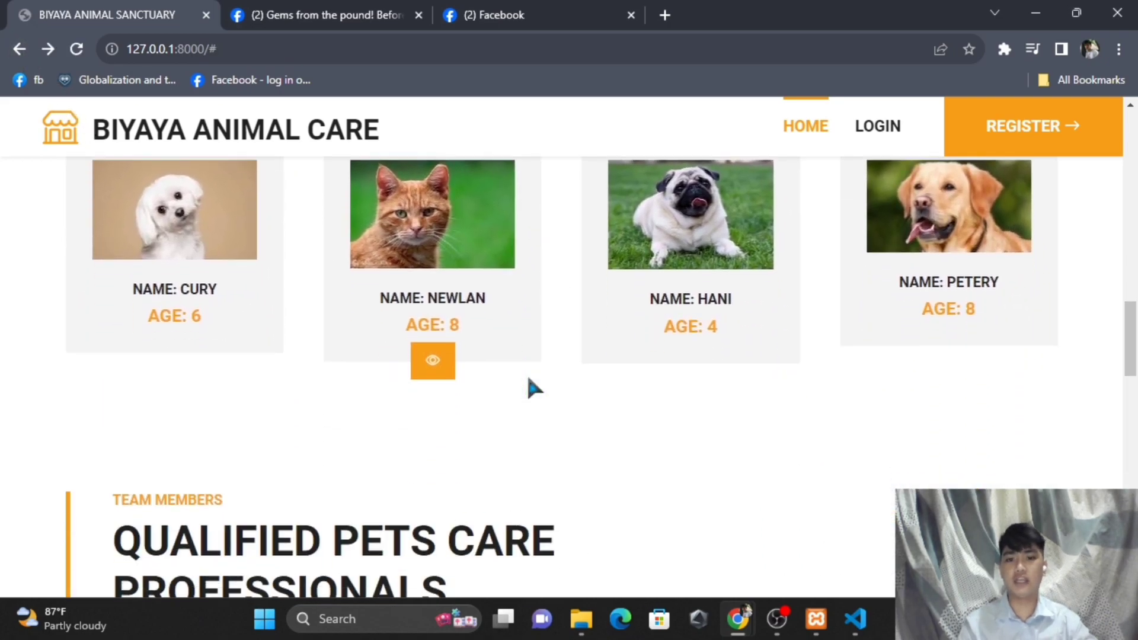
{"action": "scroll", "coordinate": [533, 388], "scroll_direction": "down", "scroll_amount": 6}
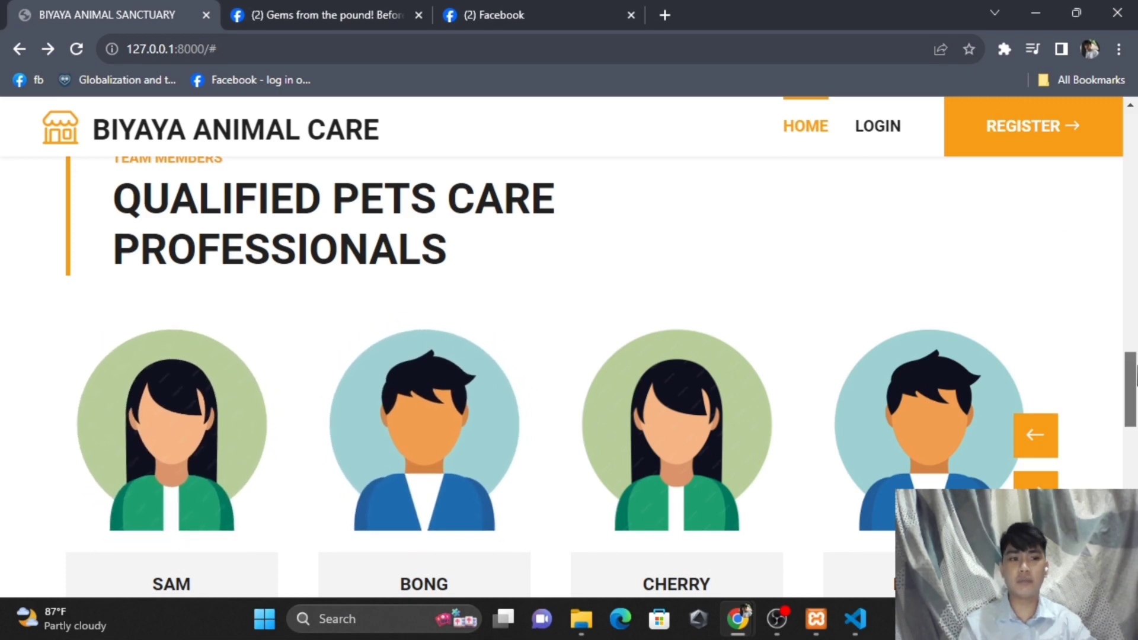
{"action": "scroll", "coordinate": [1133, 385], "scroll_direction": "down", "scroll_amount": 1}
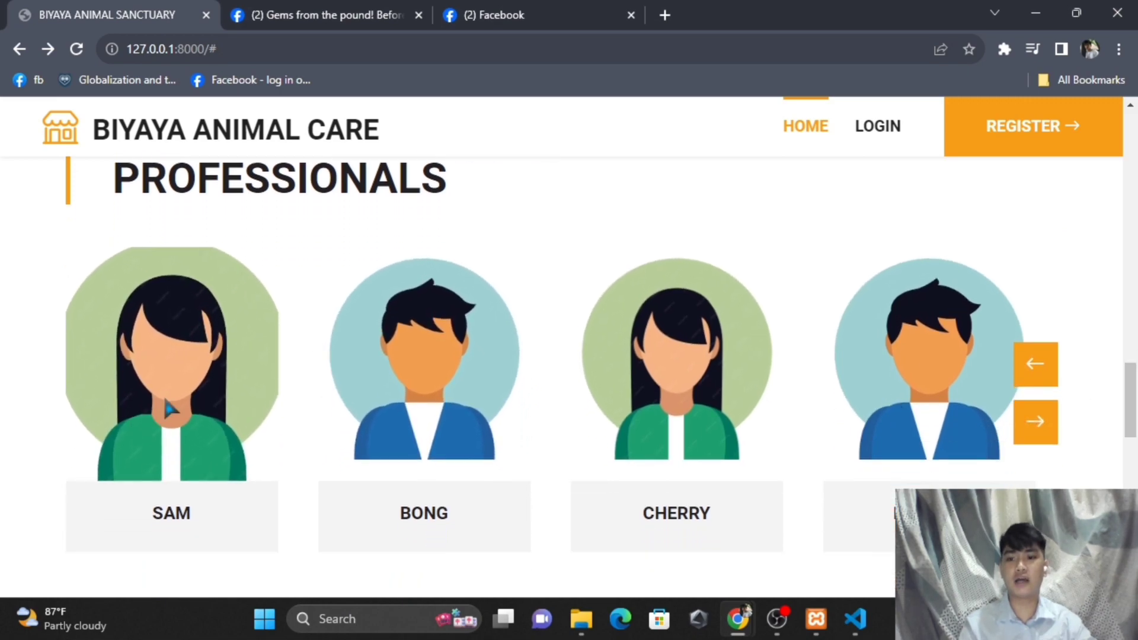
{"action": "scroll", "coordinate": [207, 397], "scroll_direction": "down", "scroll_amount": 1}
{"action": "scroll", "coordinate": [427, 347], "scroll_direction": "up", "scroll_amount": 1}
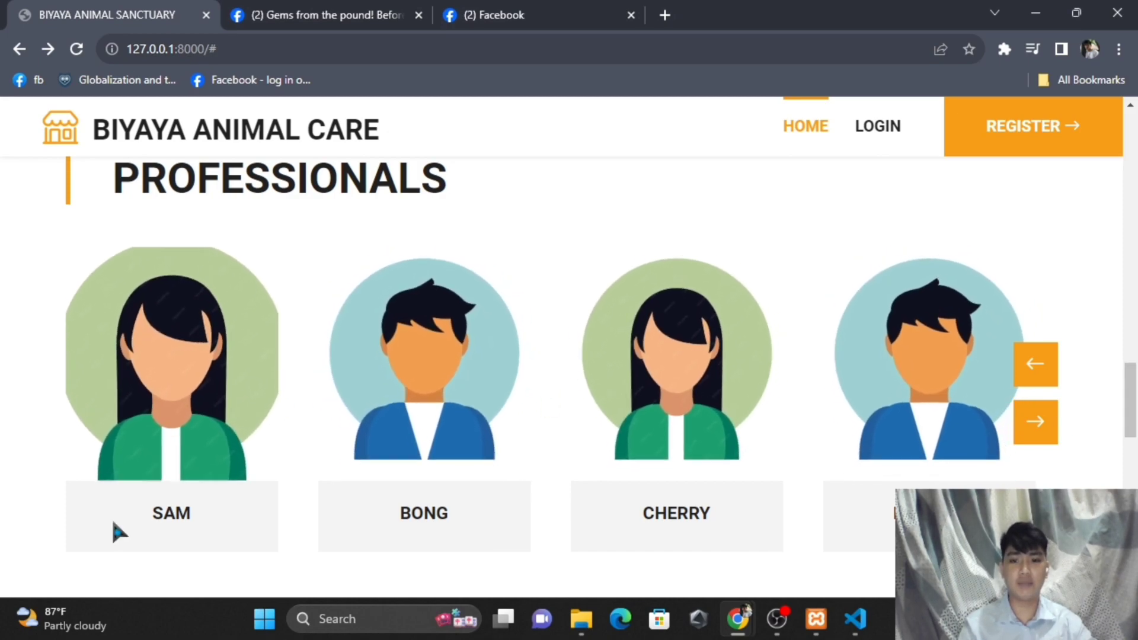
{"action": "left_click", "coordinate": [1042, 373]}
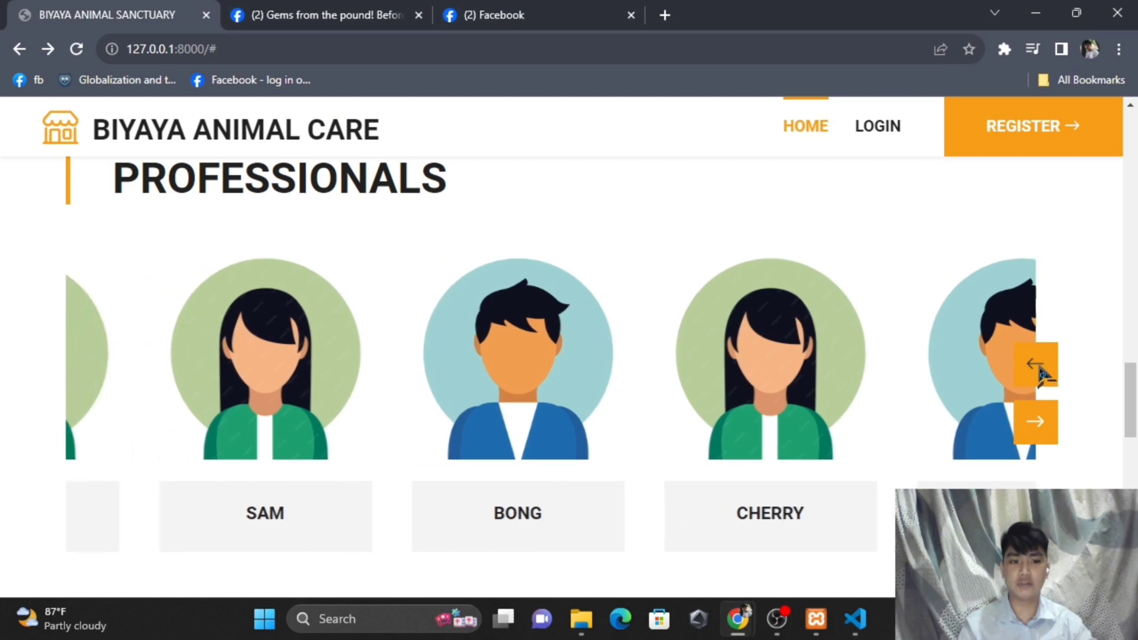
{"action": "left_click", "coordinate": [1041, 373]}
{"action": "left_click", "coordinate": [1042, 372]}
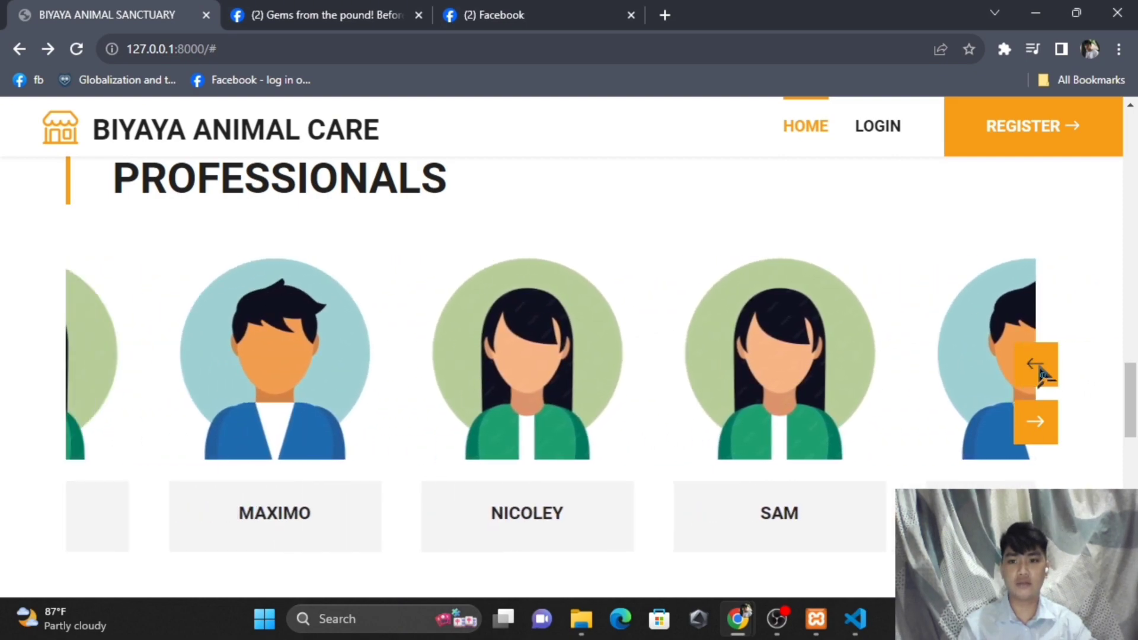
{"action": "left_click", "coordinate": [1042, 372]}
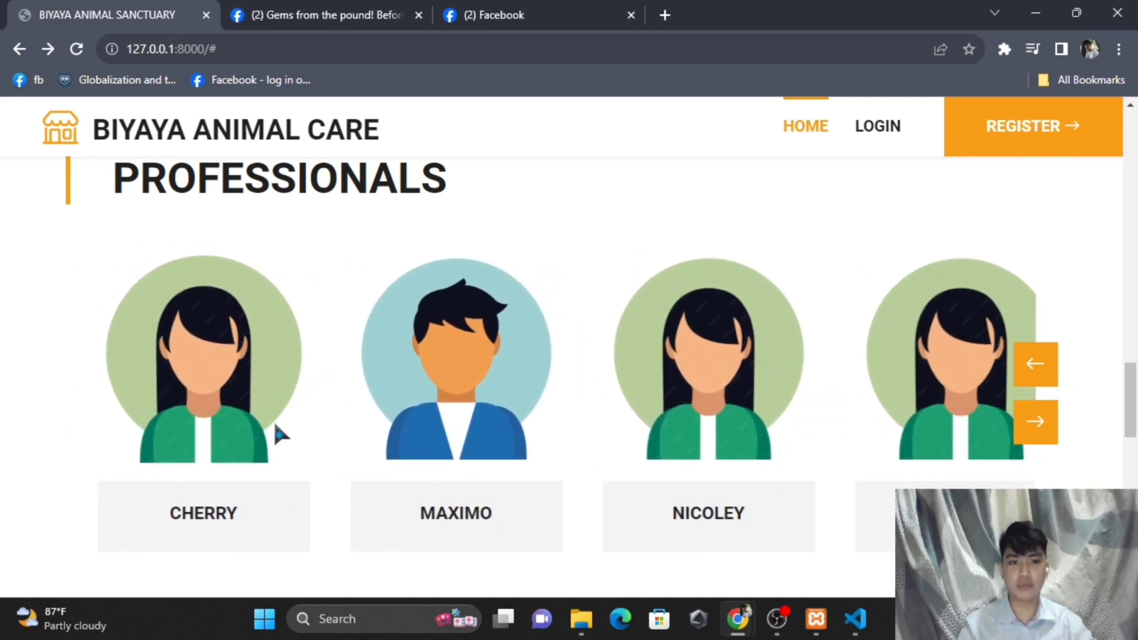
{"action": "left_click_drag", "start_coordinate": [1135, 388], "coordinate": [1135, 462]}
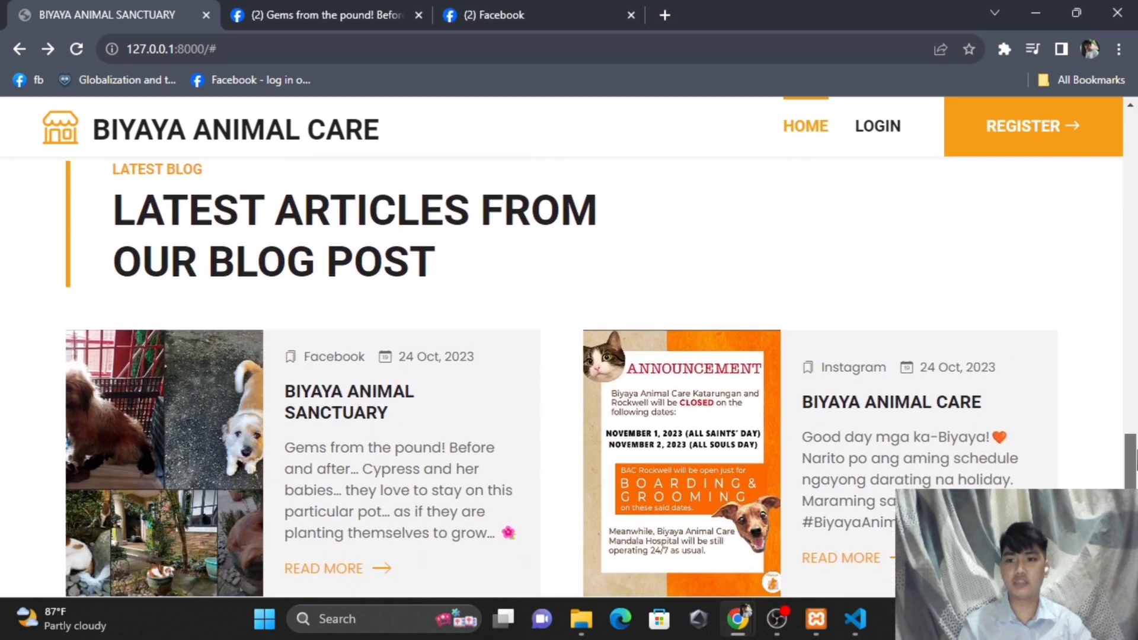
- Highlight and clear the LATEST BLOG heading text
{"action": "left_click_drag", "start_coordinate": [116, 171], "coordinate": [201, 171]}
{"action": "left_click", "coordinate": [203, 197]}
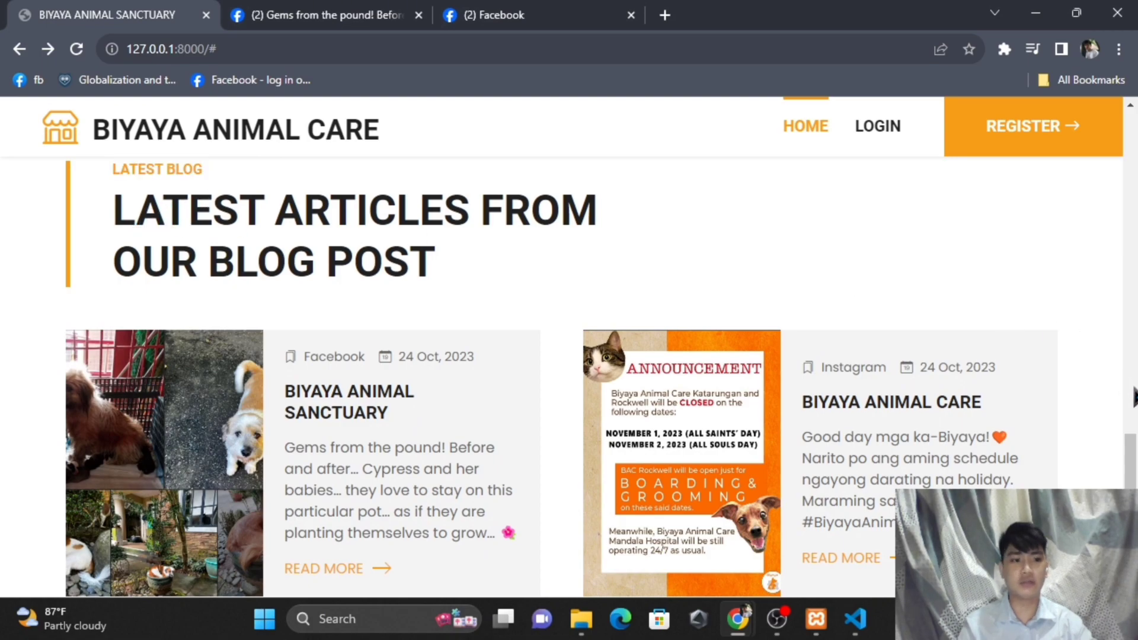
{"action": "scroll", "coordinate": [1132, 451], "scroll_direction": "down", "scroll_amount": 2}
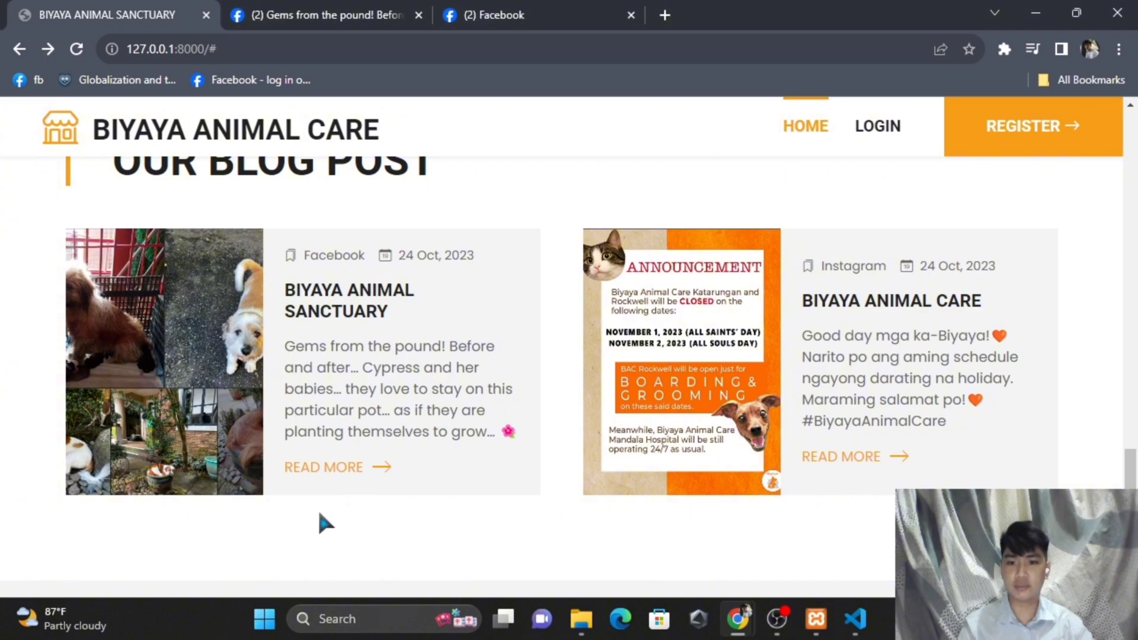
- Open the first blog card's 'Gems from the pound!' Facebook post in a new tab, view it, and return
{"action": "right_click", "coordinate": [292, 469]}
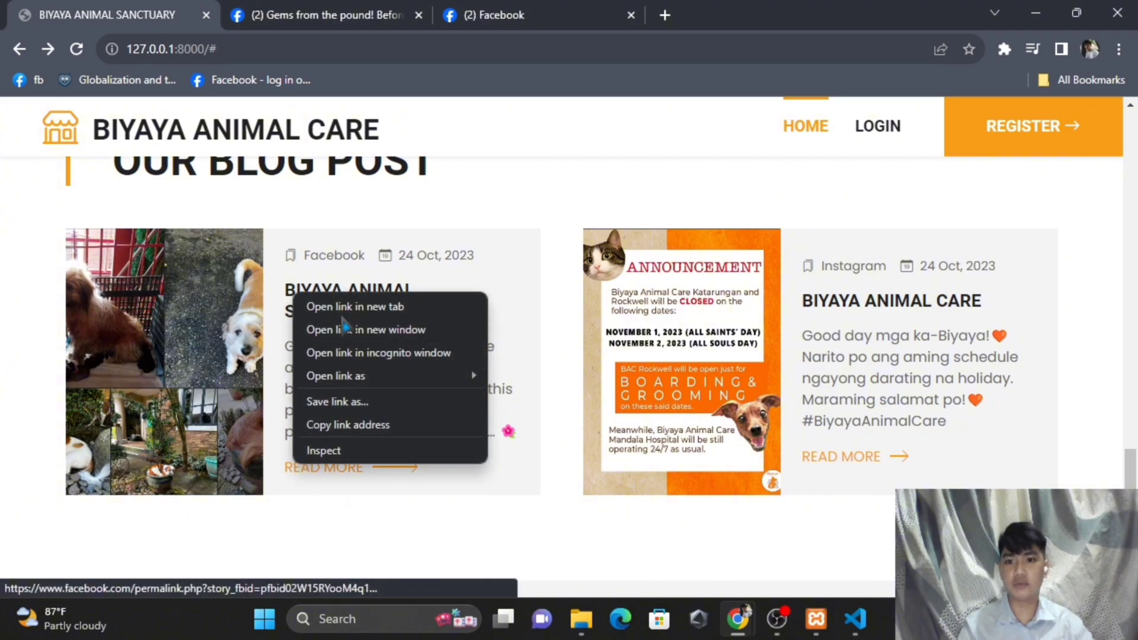
{"action": "left_click", "coordinate": [335, 307]}
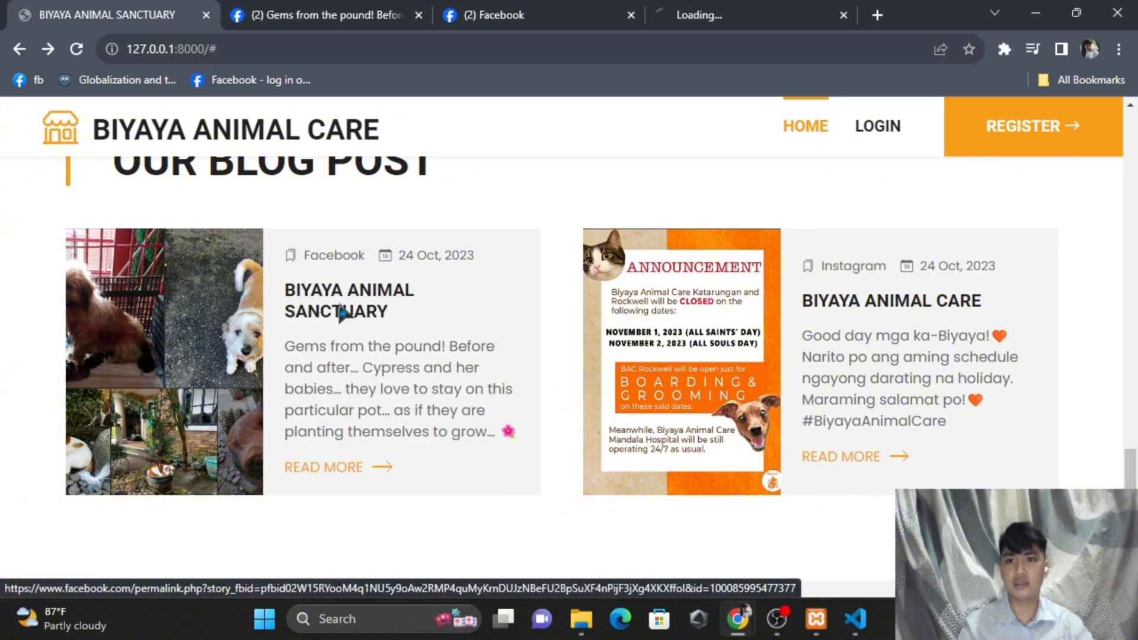
{"action": "left_click", "coordinate": [711, 15]}
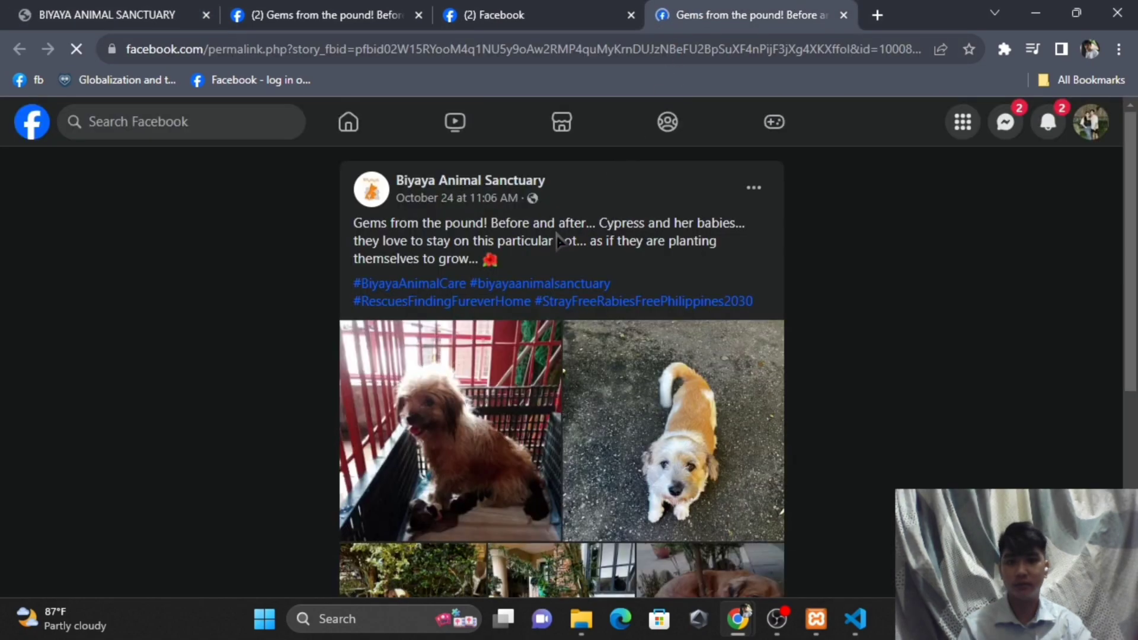
{"action": "scroll", "coordinate": [625, 306], "scroll_direction": "down", "scroll_amount": 3}
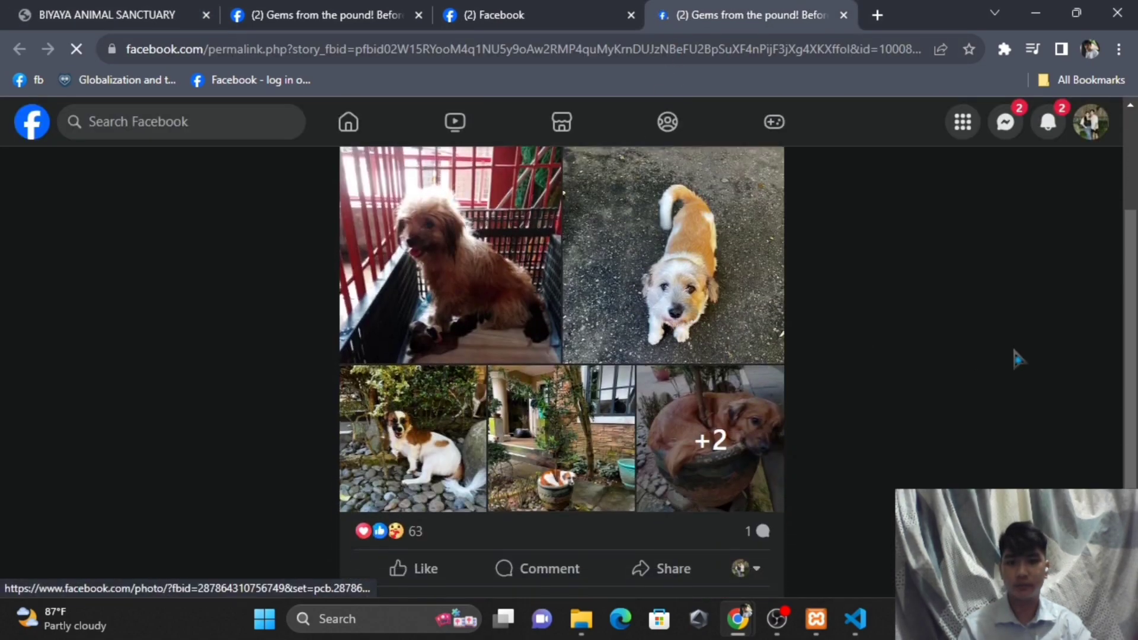
{"action": "scroll", "coordinate": [1014, 351], "scroll_direction": "up", "scroll_amount": 2}
{"action": "left_click", "coordinate": [118, 15]}
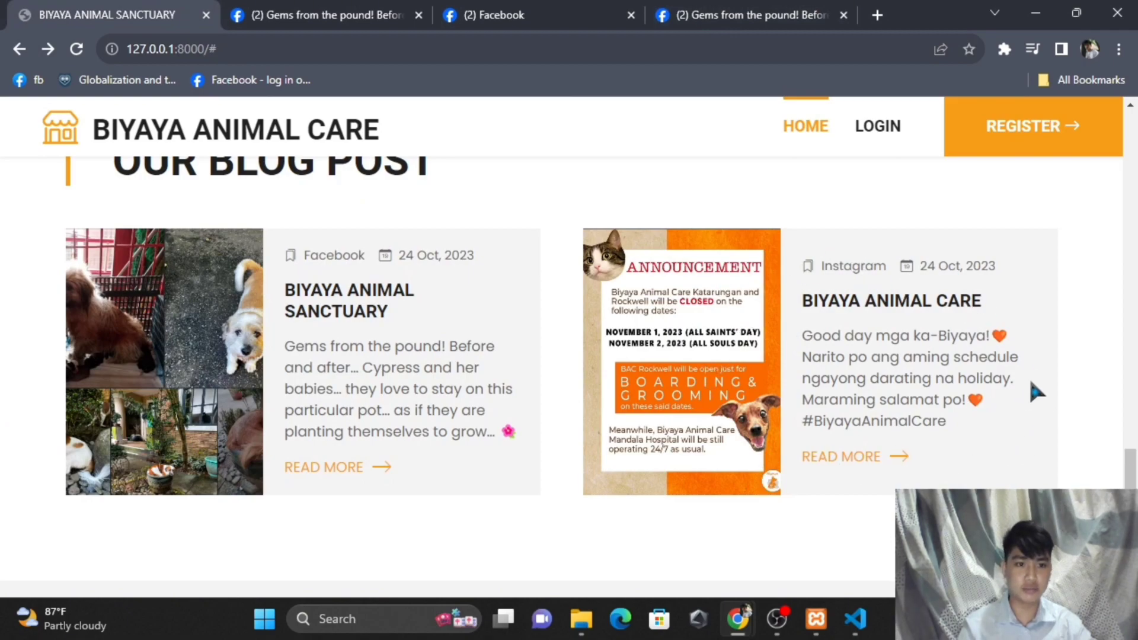
- Highlight the footer's GET IN TOUCH, DETAILS, QUICK LINKS, FOLLOW US headings and Get in Touch paragraph
{"action": "scroll", "coordinate": [1004, 383], "scroll_direction": "down", "scroll_amount": 6}
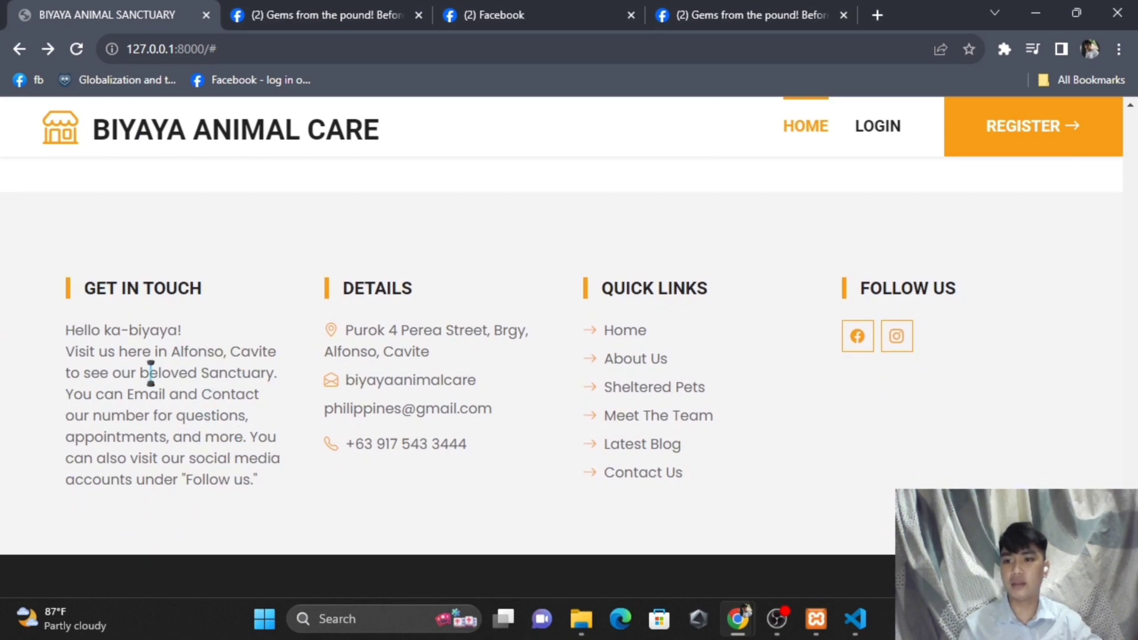
{"action": "left_click_drag", "start_coordinate": [82, 289], "coordinate": [222, 288]}
{"action": "left_click", "coordinate": [222, 289]}
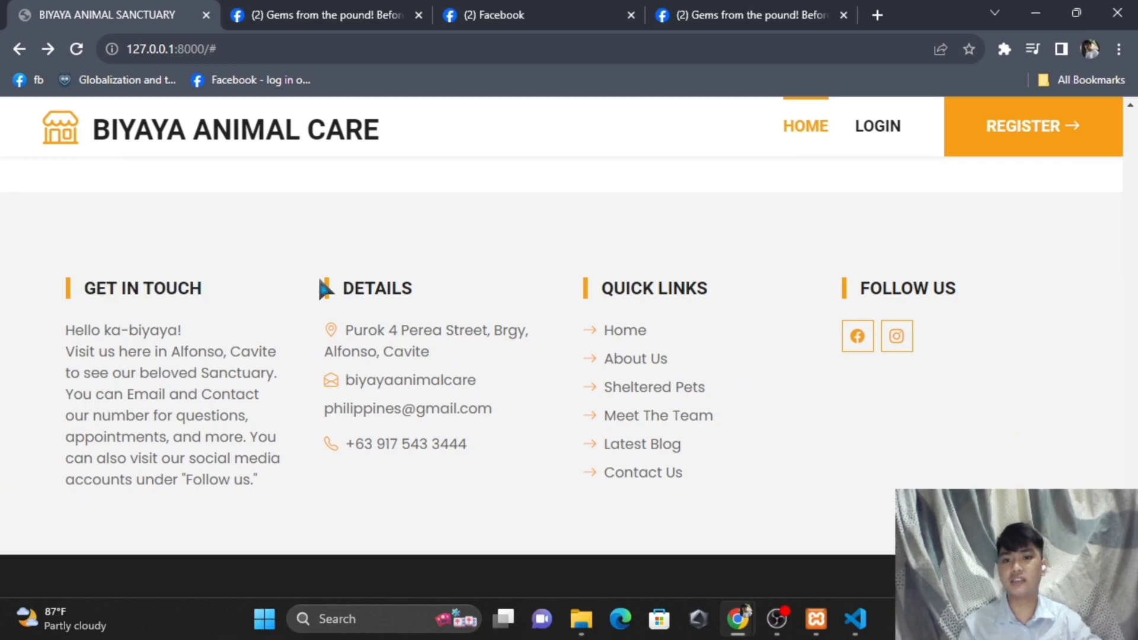
{"action": "left_click_drag", "start_coordinate": [334, 289], "coordinate": [426, 284]}
{"action": "left_click_drag", "start_coordinate": [598, 289], "coordinate": [719, 288]}
{"action": "left_click_drag", "start_coordinate": [860, 288], "coordinate": [957, 289]}
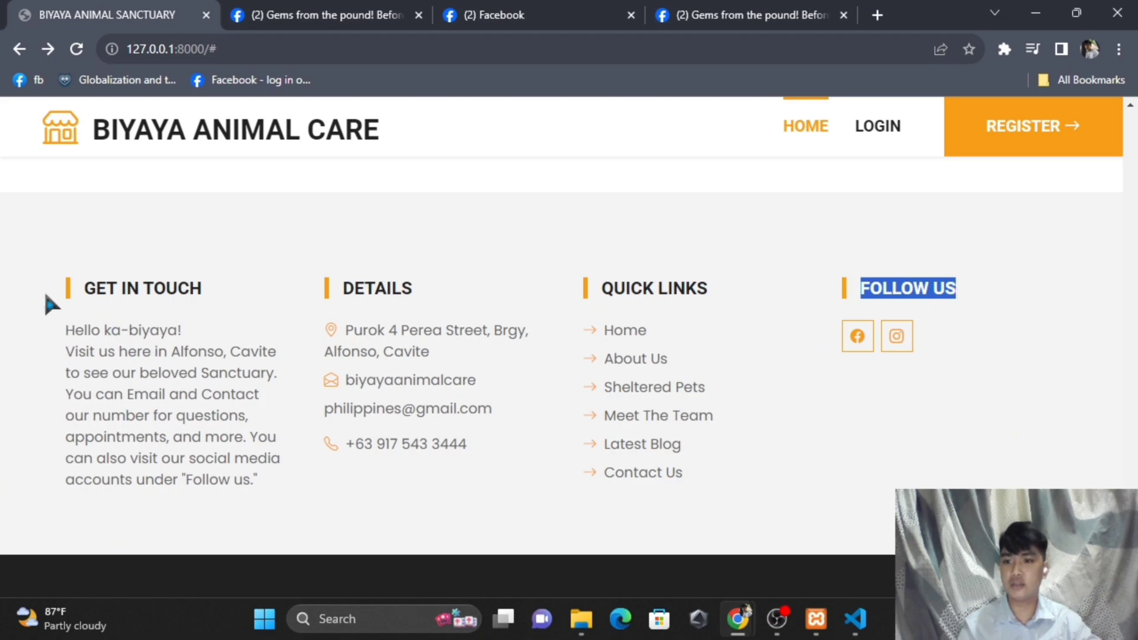
{"action": "left_click", "coordinate": [90, 346]}
{"action": "left_click_drag", "start_coordinate": [98, 338], "coordinate": [262, 471]}
{"action": "left_click", "coordinate": [127, 389]}
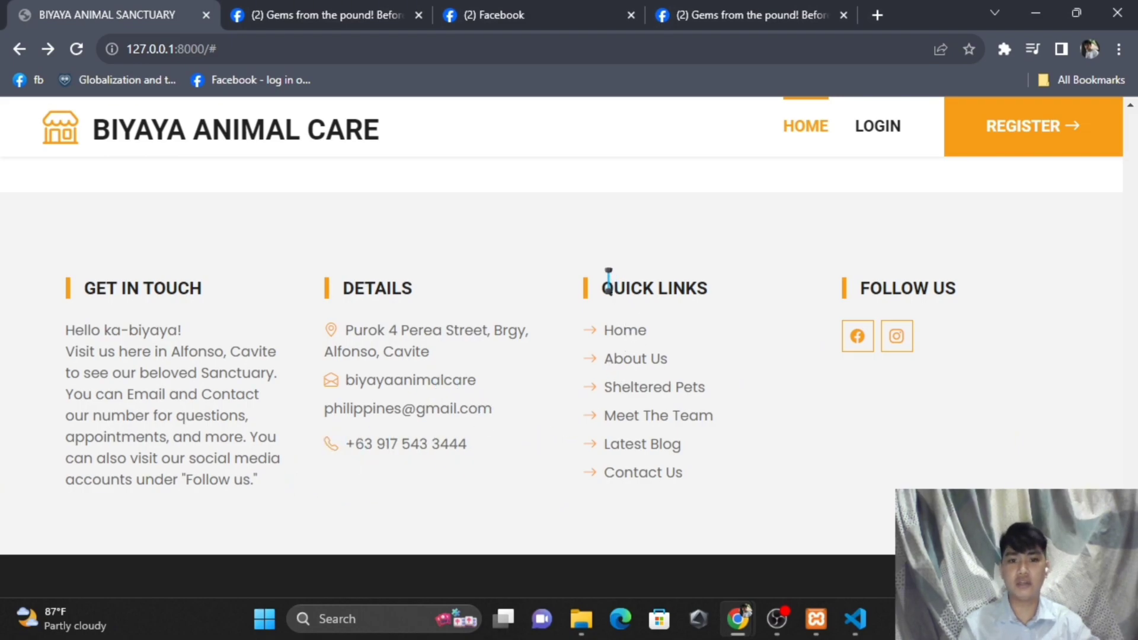
- Highlight the QUICK LINKS and FOLLOW US headings again and clear the selection
{"action": "left_click_drag", "start_coordinate": [606, 278], "coordinate": [715, 279]}
{"action": "left_click", "coordinate": [703, 284]}
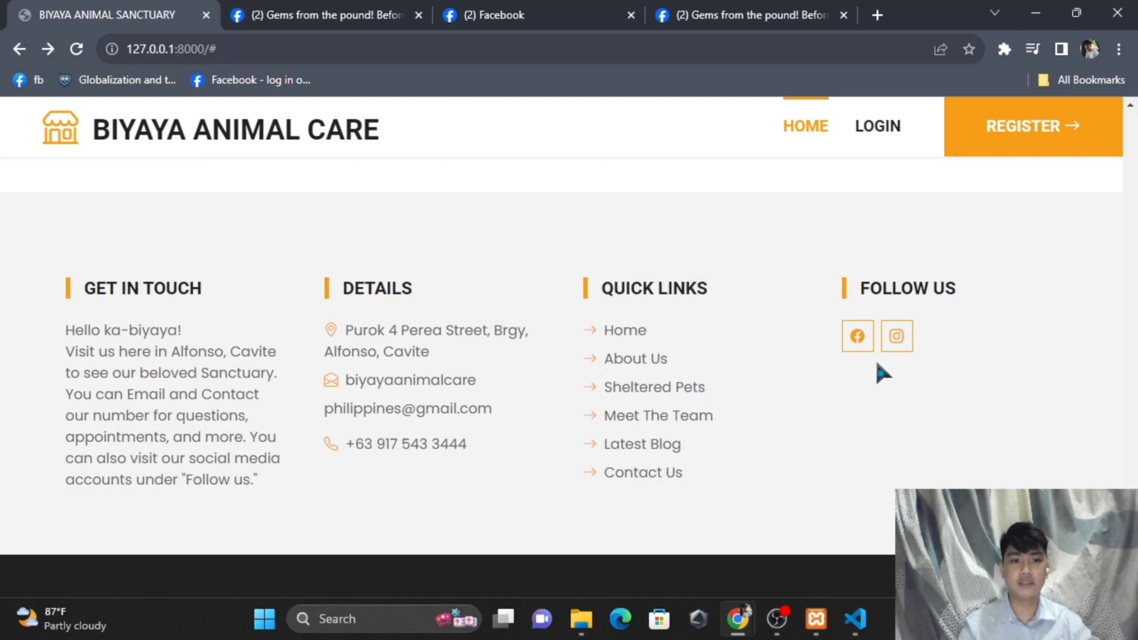
{"action": "left_click_drag", "start_coordinate": [820, 264], "coordinate": [995, 278]}
{"action": "left_click", "coordinate": [995, 316]}
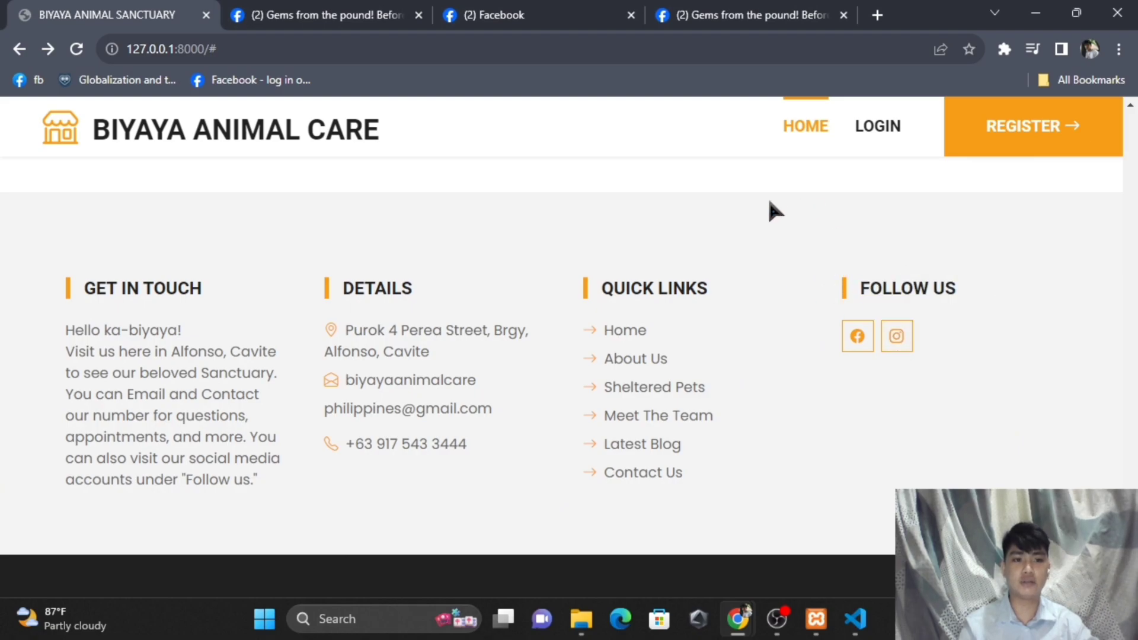
{"action": "left_click", "coordinate": [856, 341]}
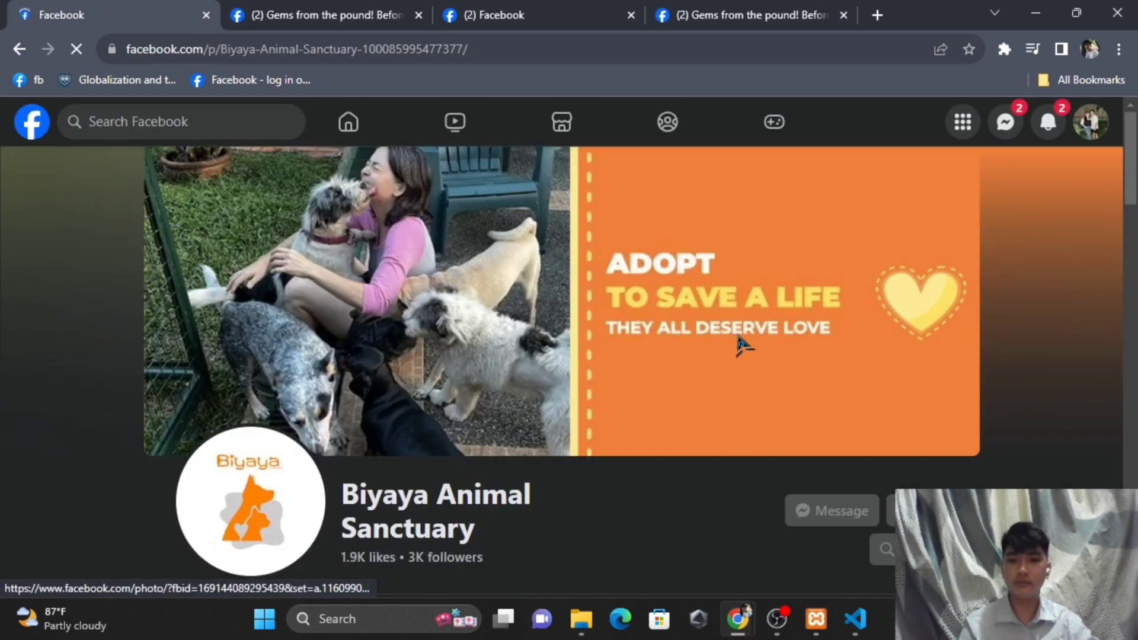
{"action": "scroll", "coordinate": [741, 339], "scroll_direction": "down", "scroll_amount": 4}
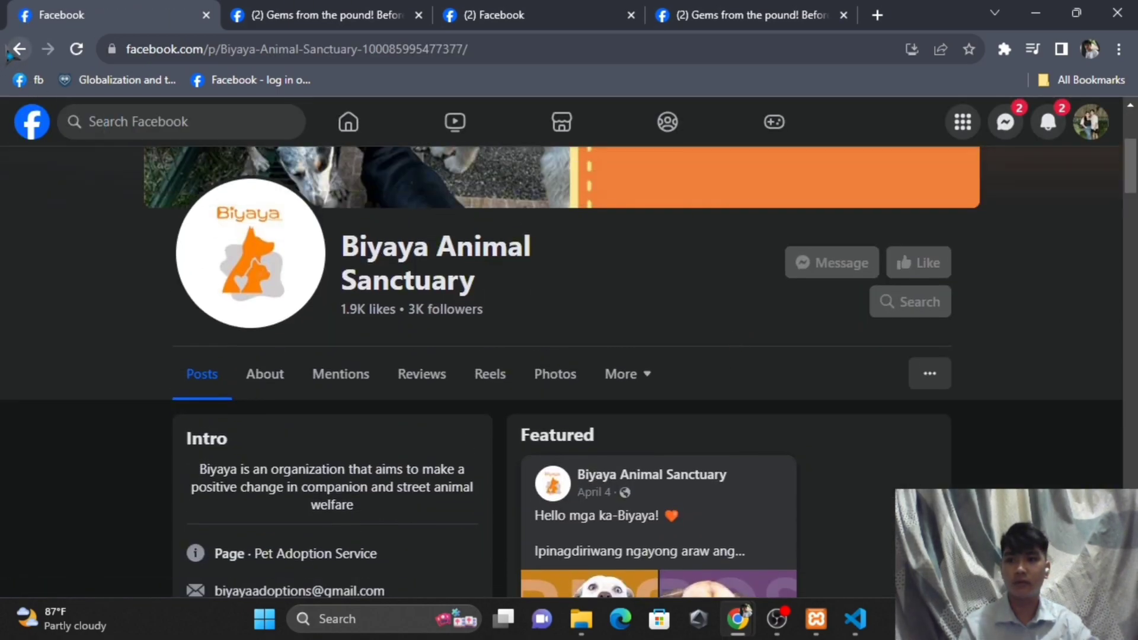
{"action": "left_click", "coordinate": [19, 48]}
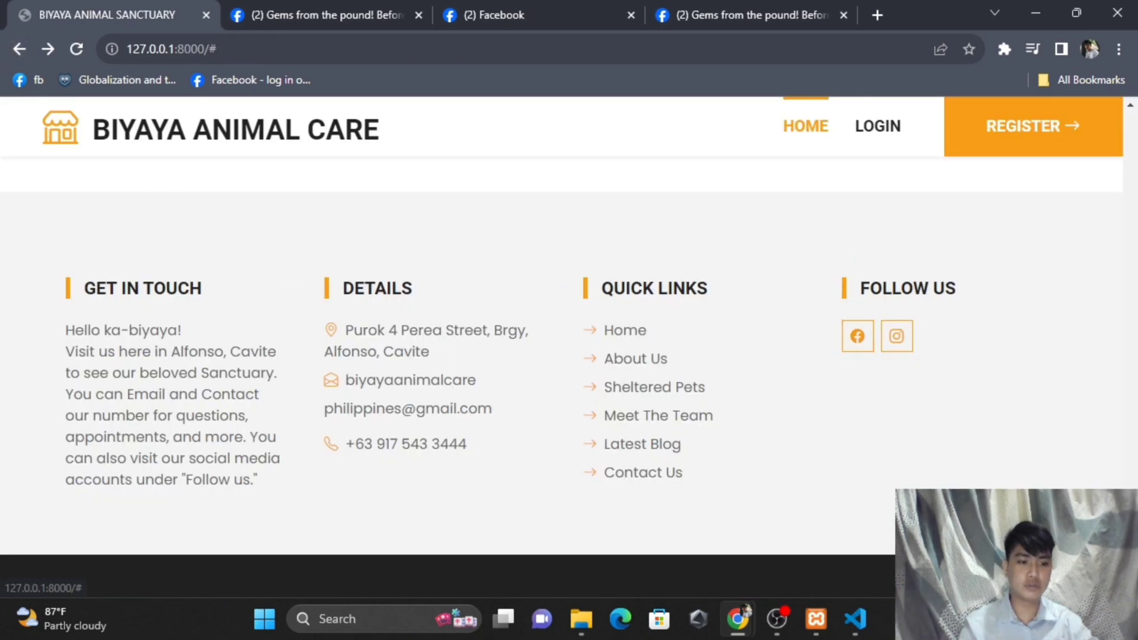
- Return the home page to its top banner and bring the OBS Studio window forward
{"action": "scroll", "coordinate": [560, 385], "scroll_direction": "up", "scroll_amount": 5}
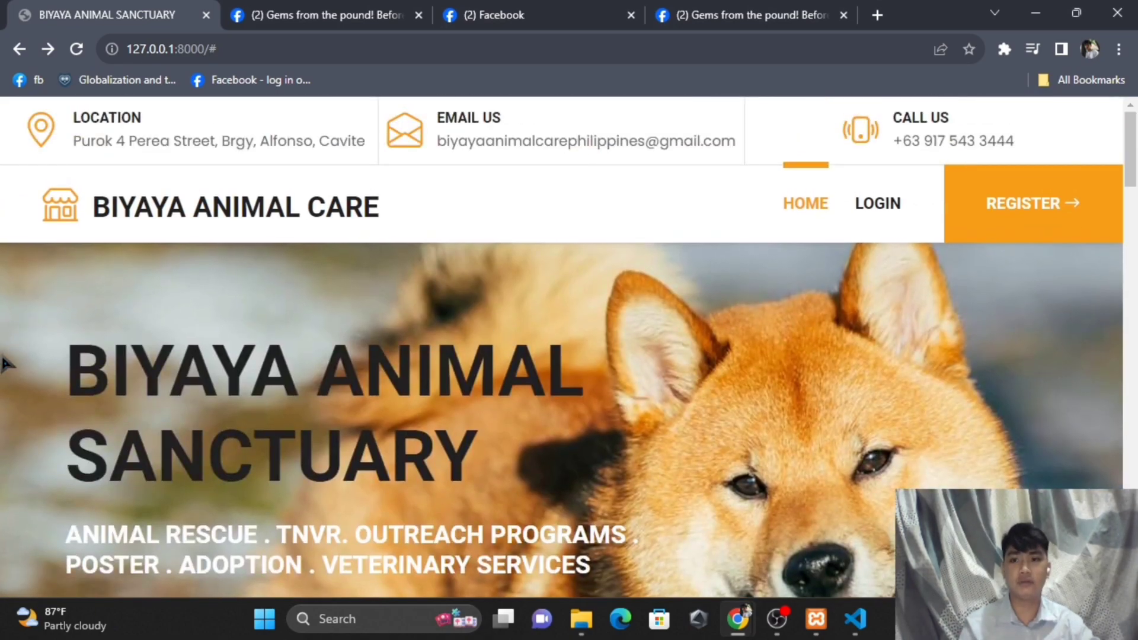
{"action": "scroll", "coordinate": [1132, 178], "scroll_direction": "down", "scroll_amount": 1}
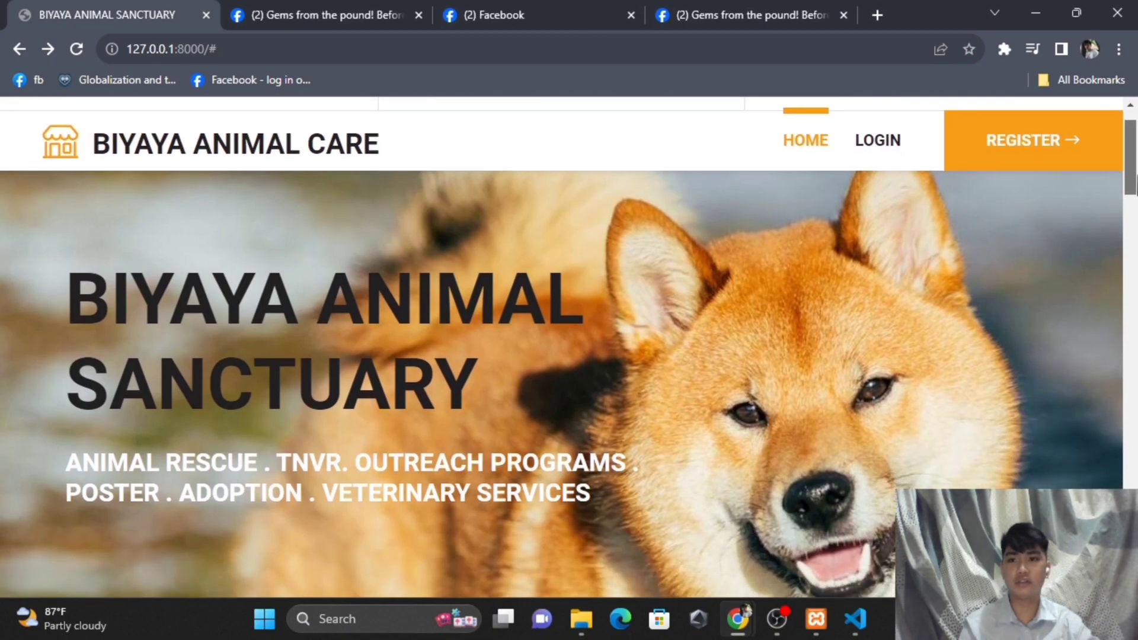
{"action": "scroll", "coordinate": [757, 279], "scroll_direction": "down", "scroll_amount": 1}
{"action": "scroll", "coordinate": [761, 292], "scroll_direction": "up", "scroll_amount": 1}
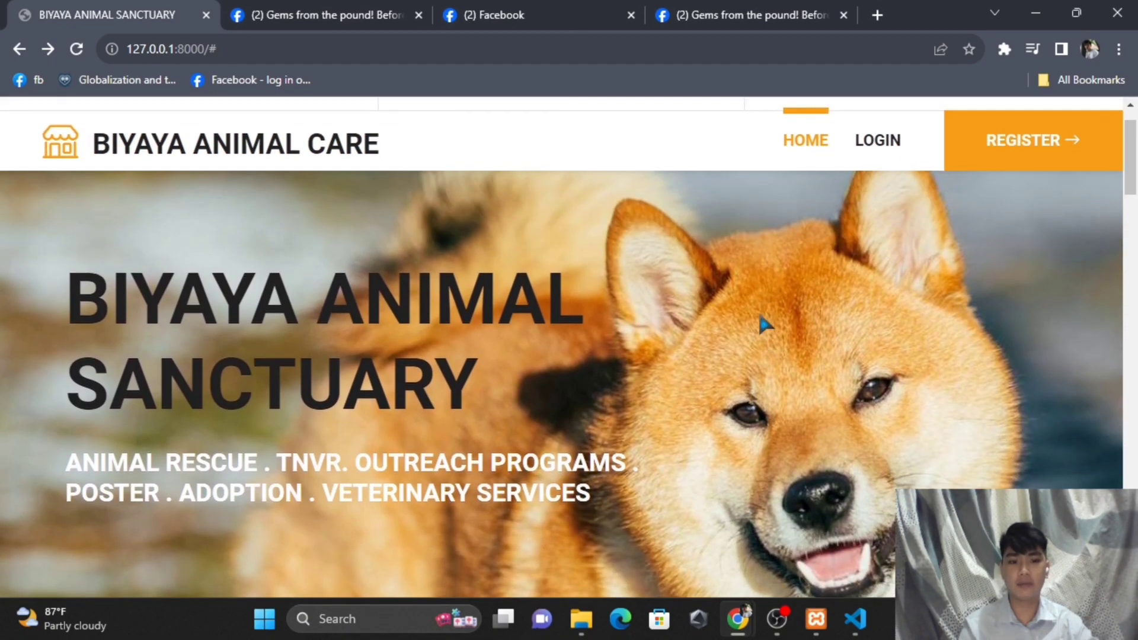
{"action": "left_click", "coordinate": [786, 629]}
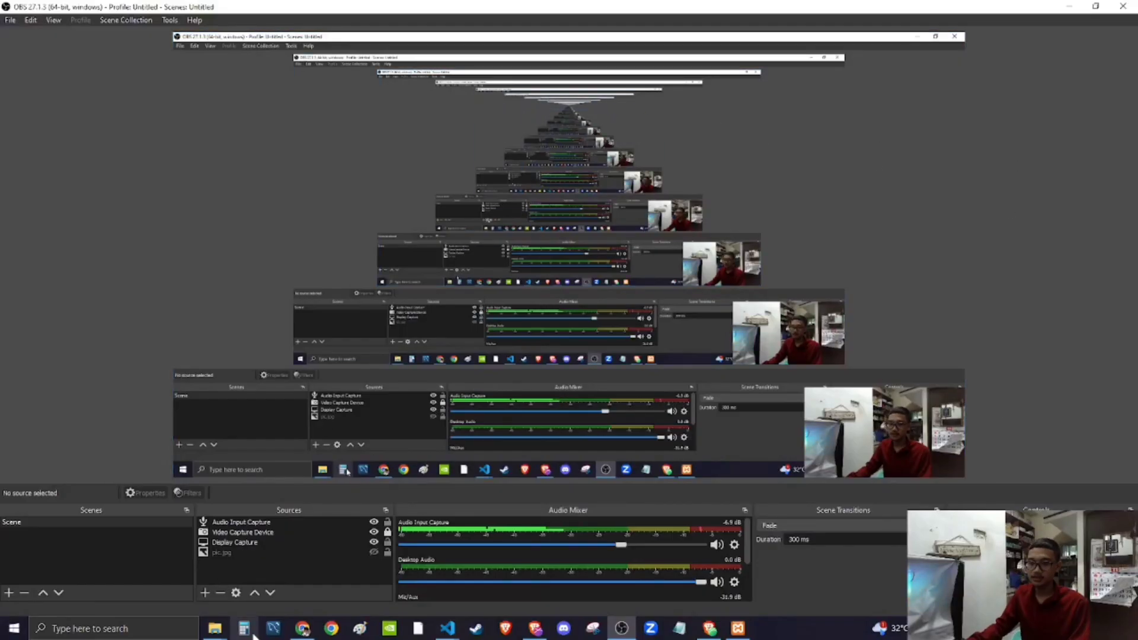
- Switch to Chrome showing the 'You're logged in!' admin dashboard
{"action": "left_click", "coordinate": [303, 629]}
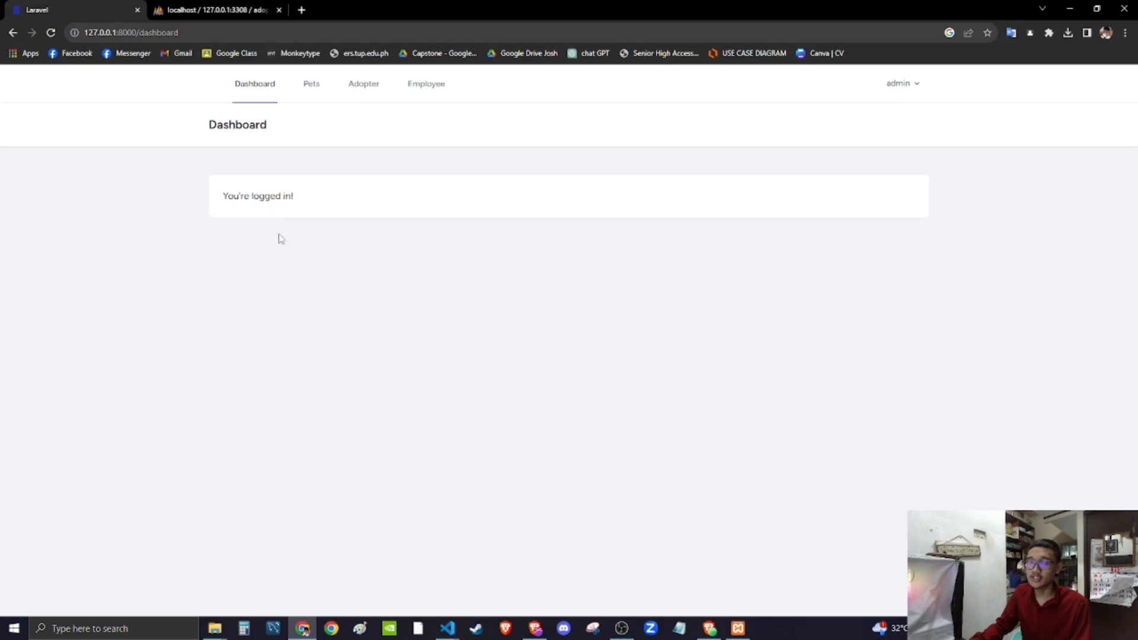
- Open the admin Pets page and scroll through the list of PETERY, CURY, NEWLAN and others
{"action": "left_click_drag", "start_coordinate": [270, 197], "coordinate": [312, 221]}
{"action": "left_click", "coordinate": [361, 219]}
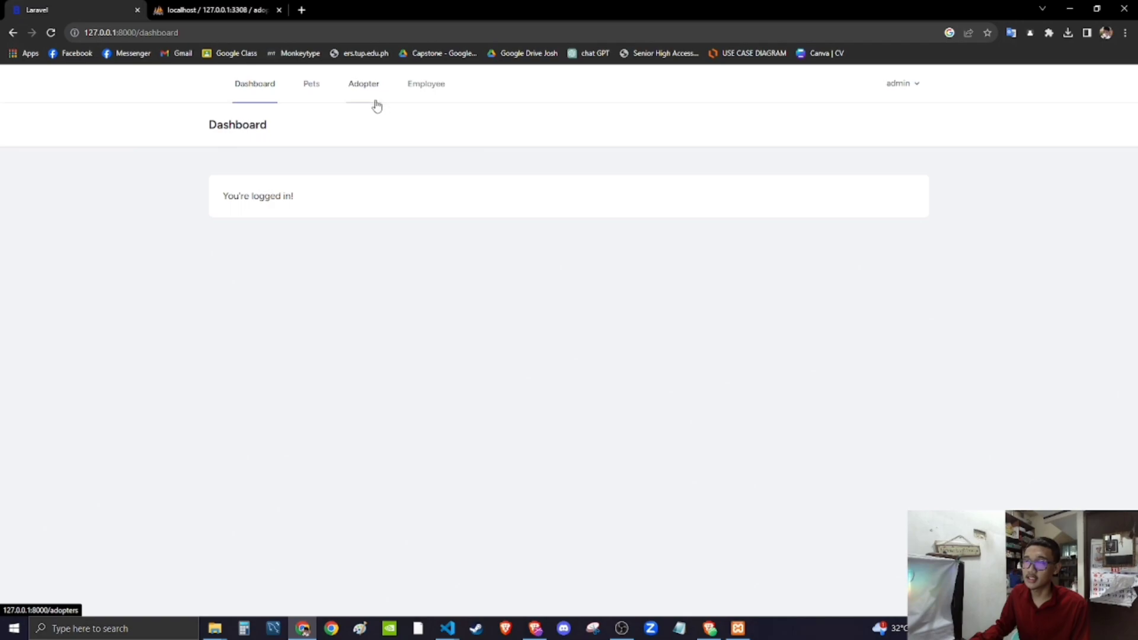
{"action": "left_click", "coordinate": [314, 96]}
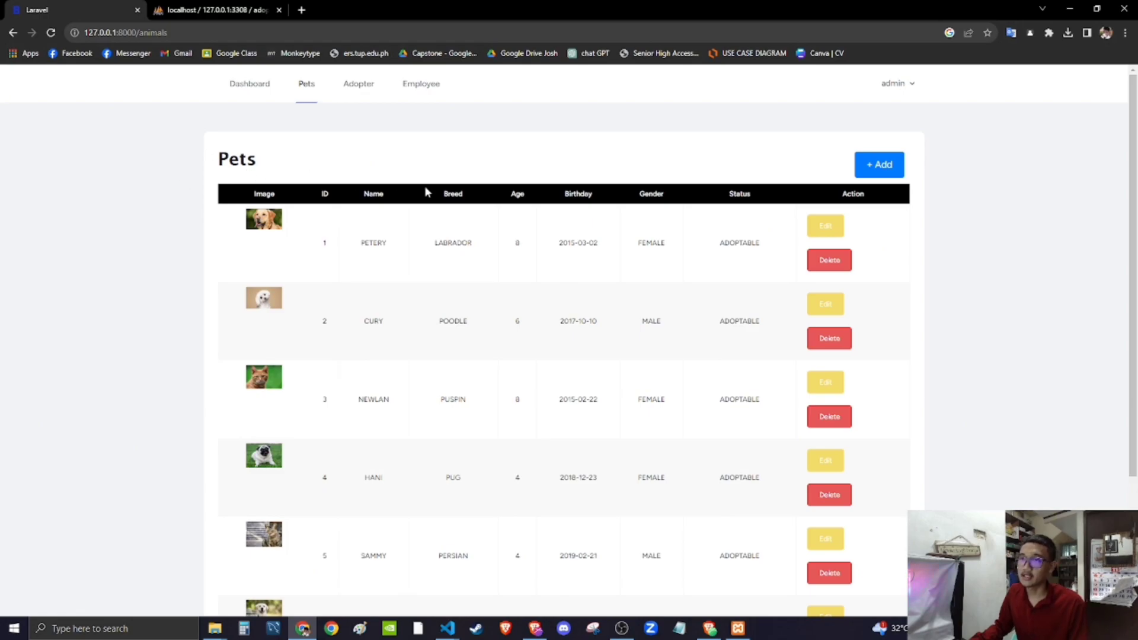
{"action": "scroll", "coordinate": [584, 325], "scroll_direction": "down", "scroll_amount": 4}
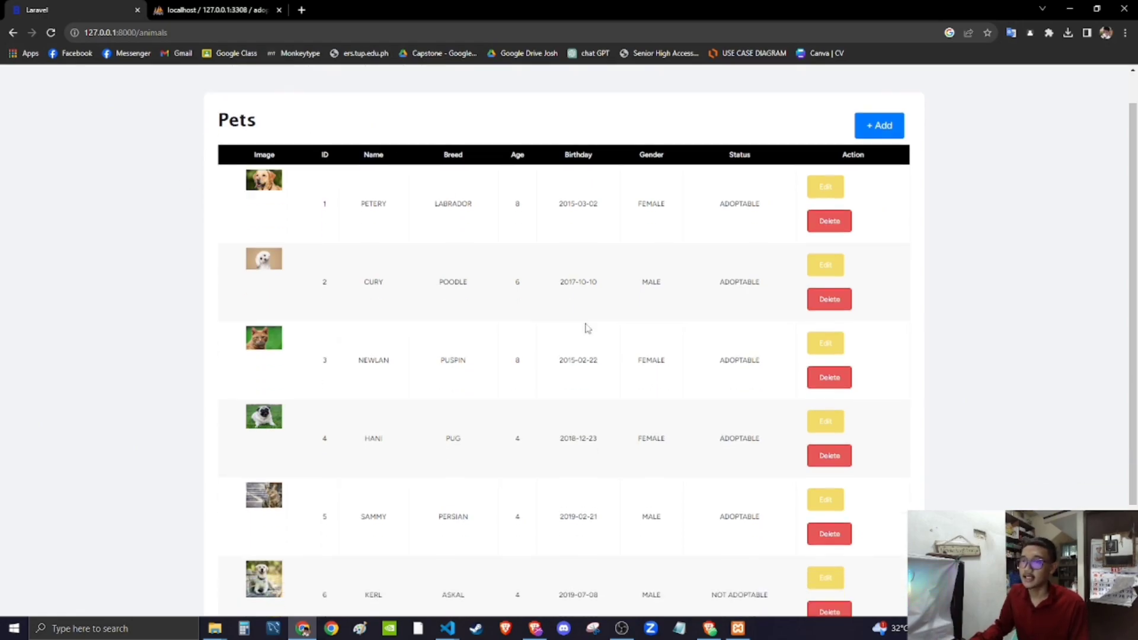
{"action": "scroll", "coordinate": [589, 317], "scroll_direction": "up", "scroll_amount": 4}
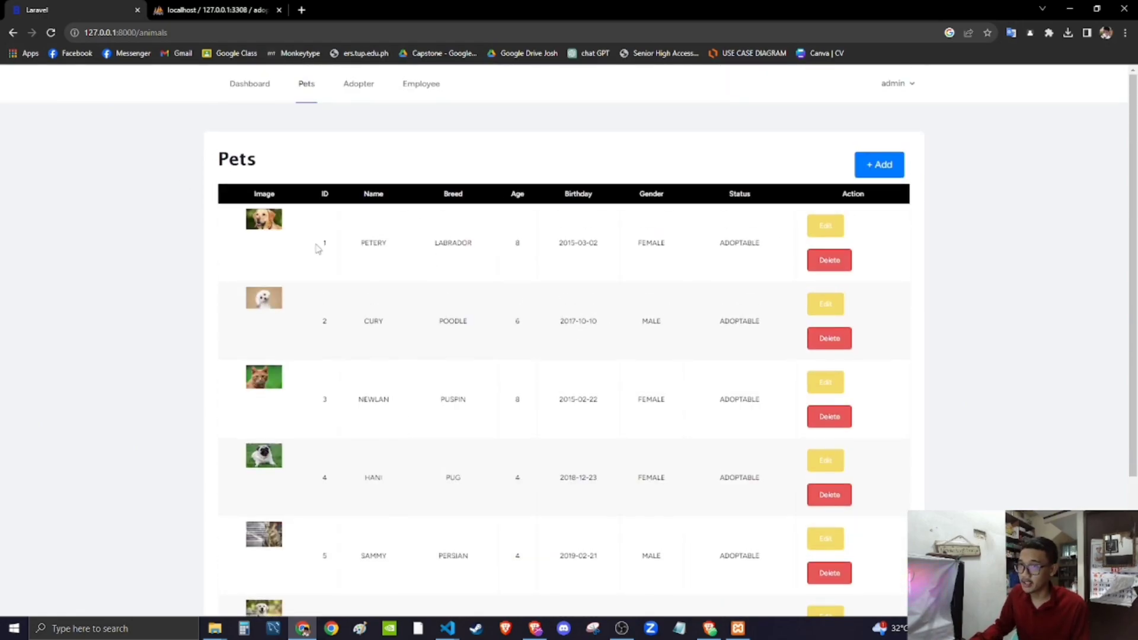
{"action": "scroll", "coordinate": [361, 291], "scroll_direction": "down", "scroll_amount": 3}
{"action": "scroll", "coordinate": [429, 554], "scroll_direction": "up", "scroll_amount": 3}
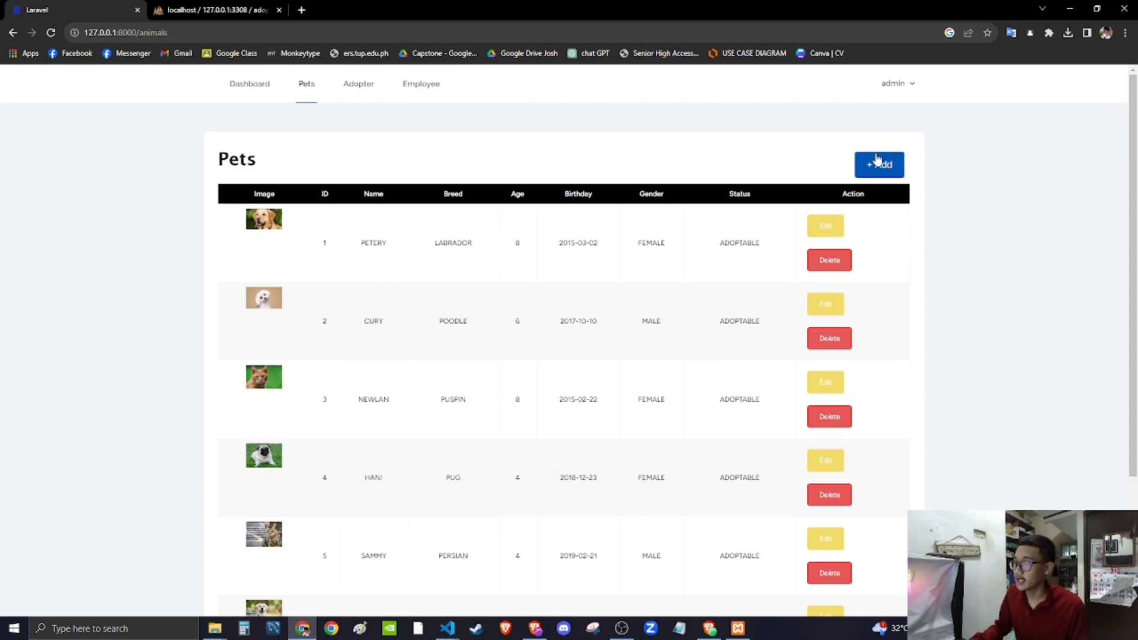
- Start a new pet named BROWNY, breed POODLE, born 02/03/2020
{"action": "left_click", "coordinate": [897, 176]}
{"action": "left_click", "coordinate": [260, 204]}
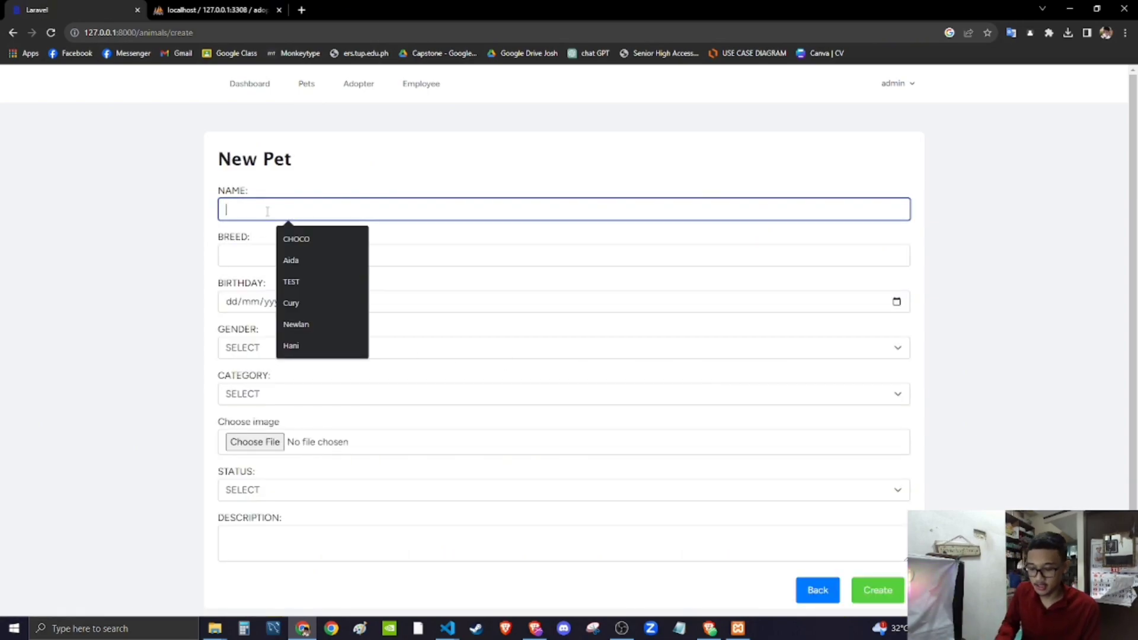
{"action": "type", "text": "brow"}
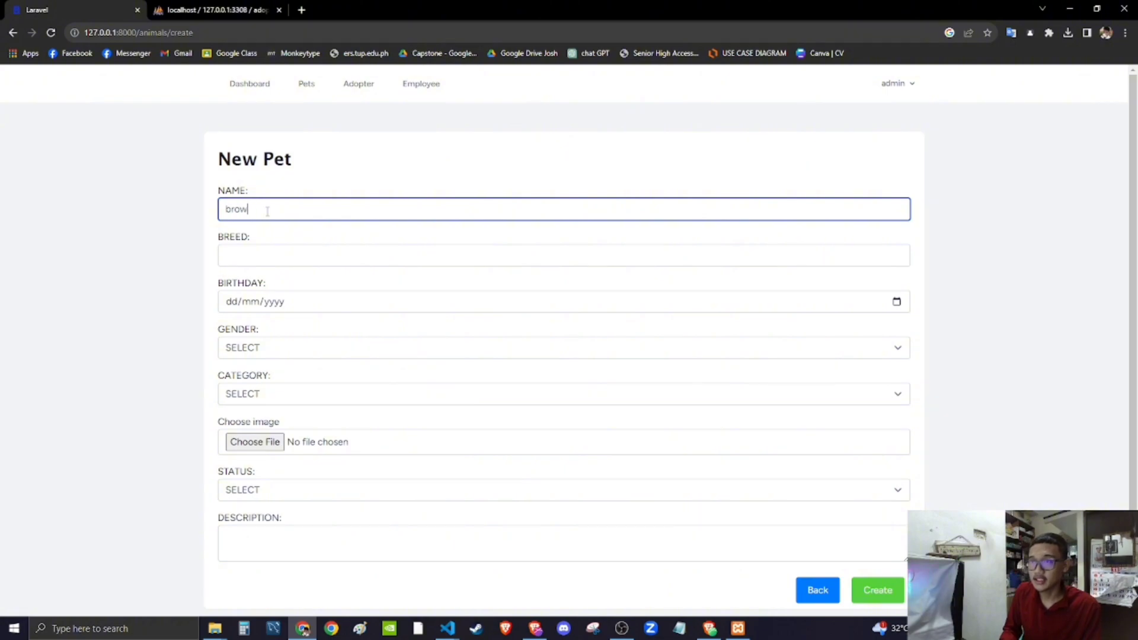
{"action": "type", "text": "ROWNY"}
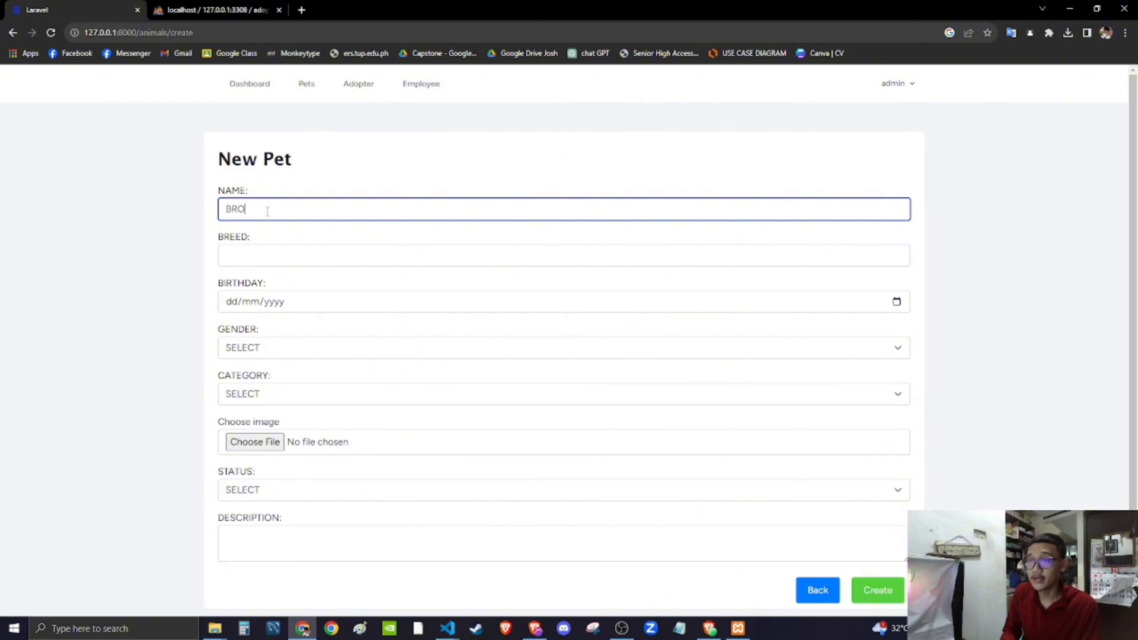
{"action": "left_click", "coordinate": [269, 253]}
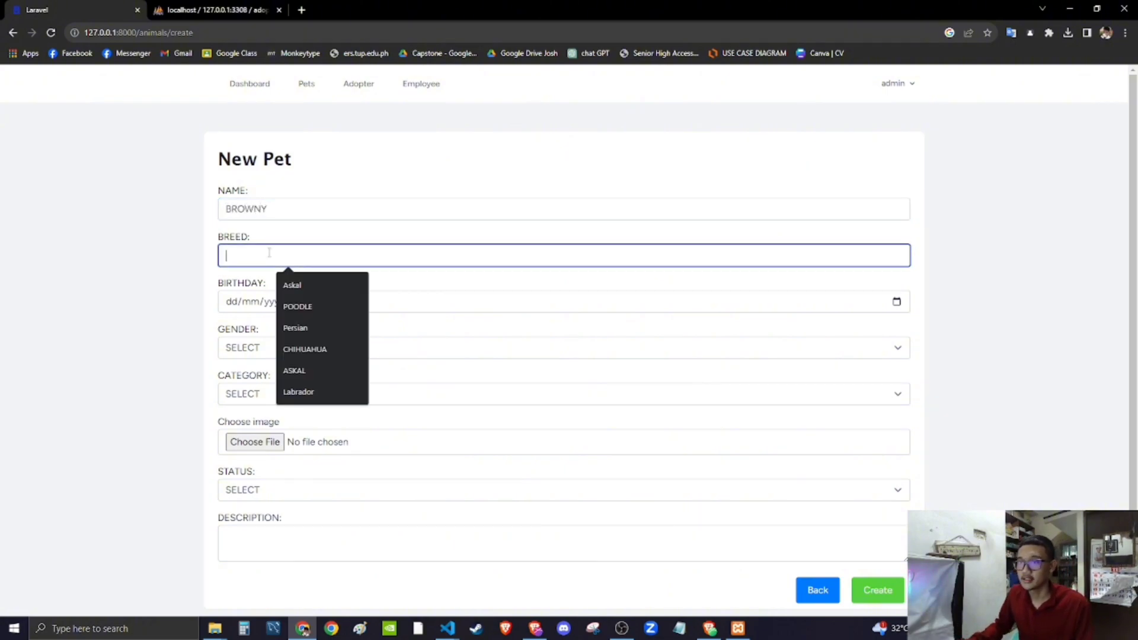
{"action": "left_click", "coordinate": [302, 307]}
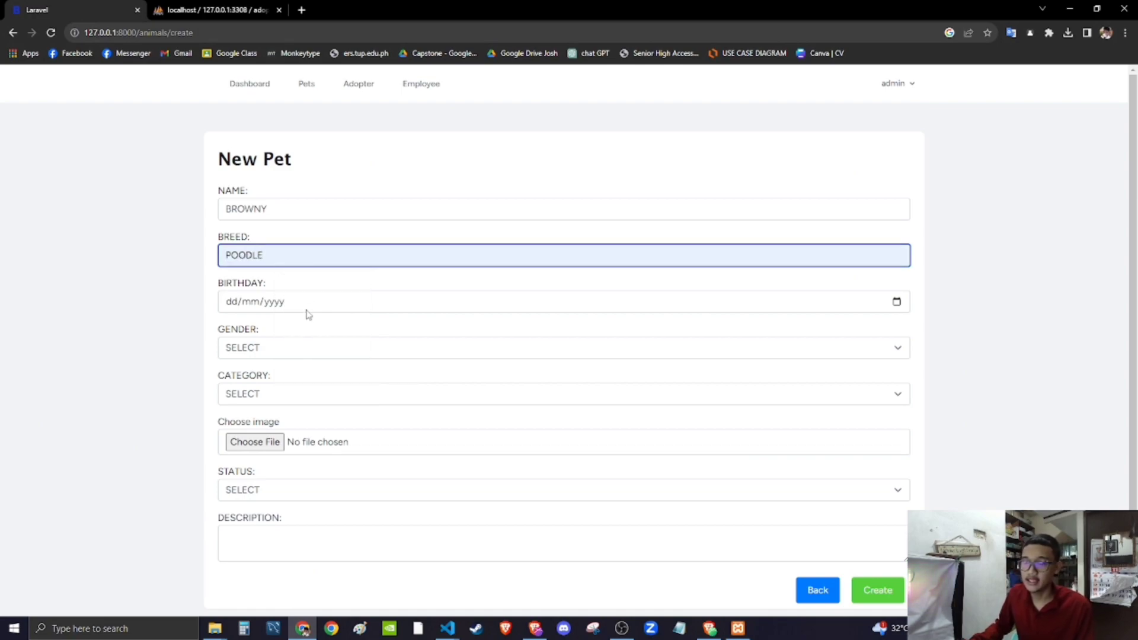
{"action": "left_click", "coordinate": [231, 311]}
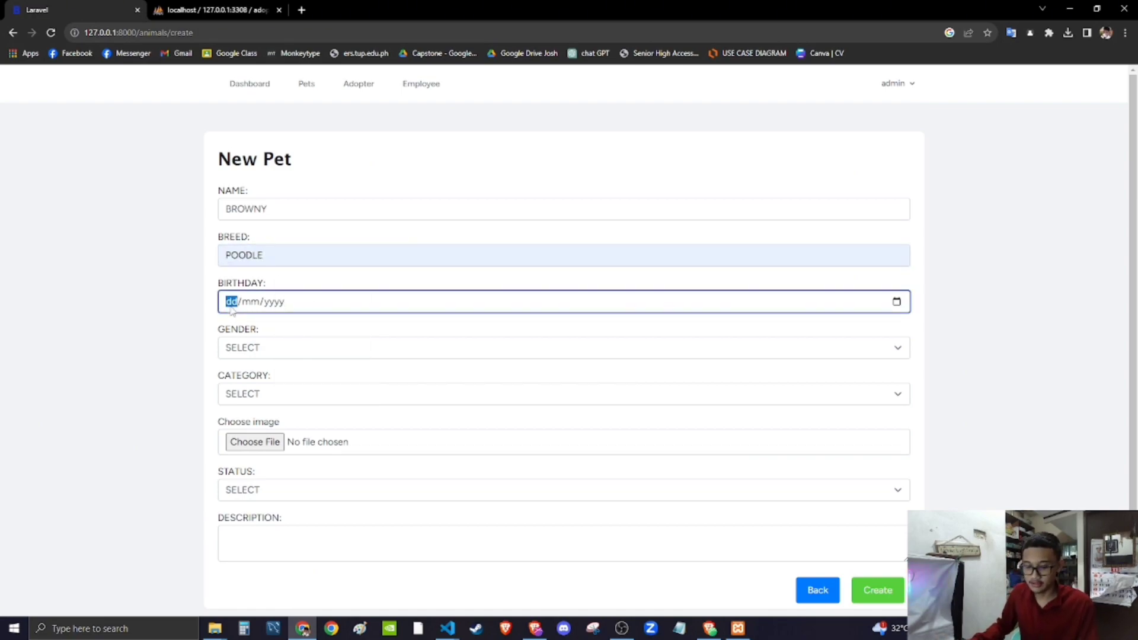
{"action": "left_click", "coordinate": [250, 302]}
{"action": "type", "text": "03/"}
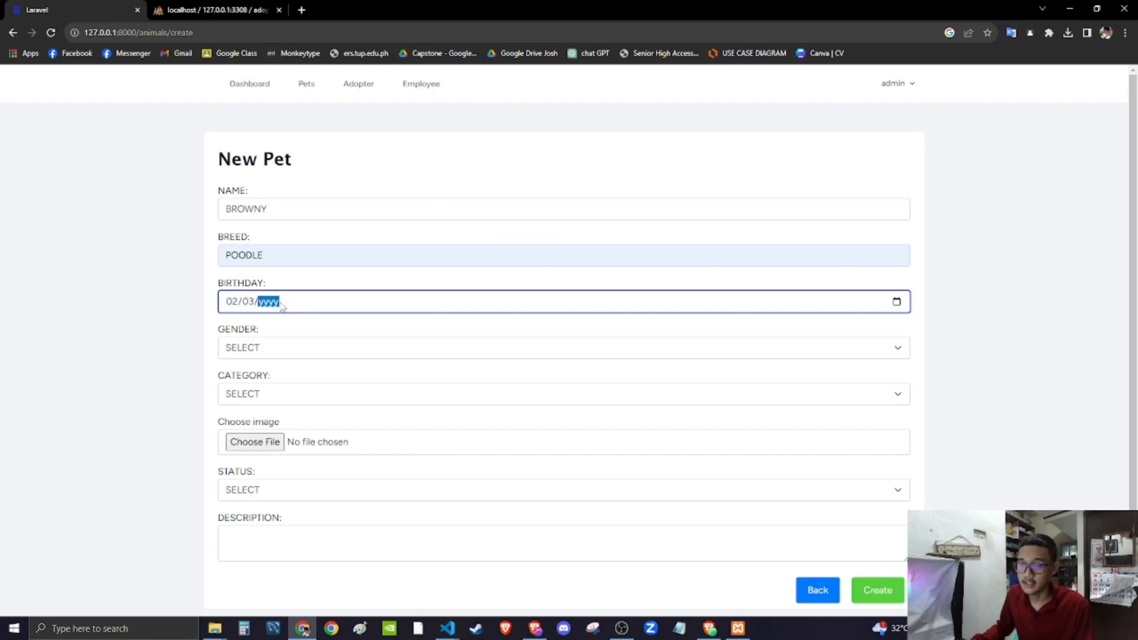
{"action": "type", "text": "2020"}
- Set gender FEMALE, category DOG, image dog6.jpg and status ADOPTABLE
{"action": "left_click", "coordinate": [301, 349]}
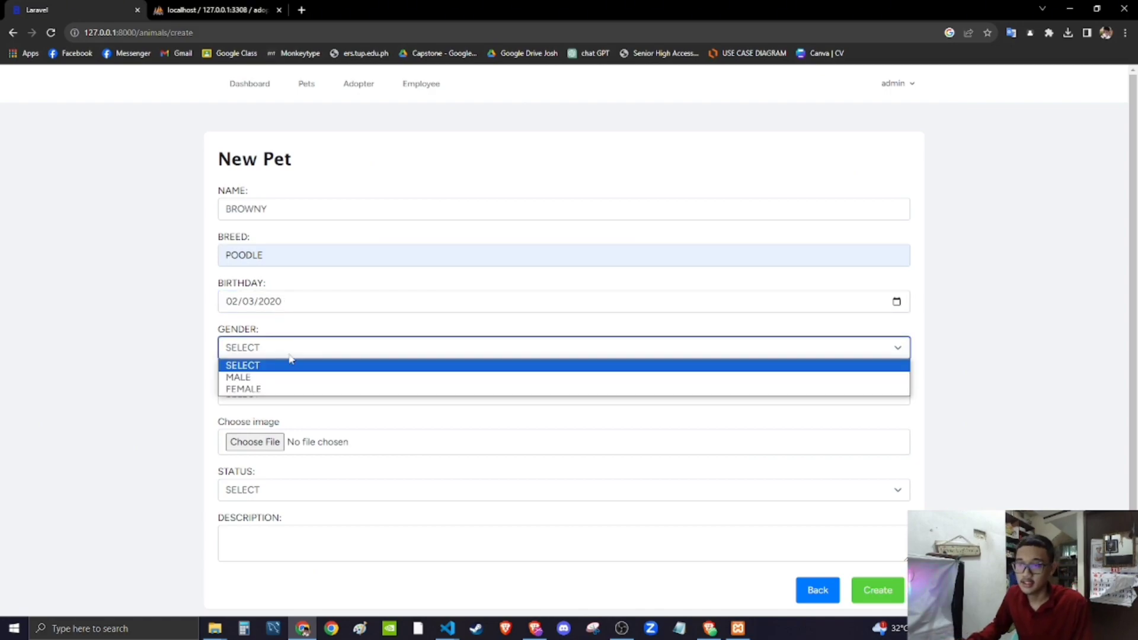
{"action": "left_click", "coordinate": [261, 391]}
{"action": "left_click", "coordinate": [252, 396]}
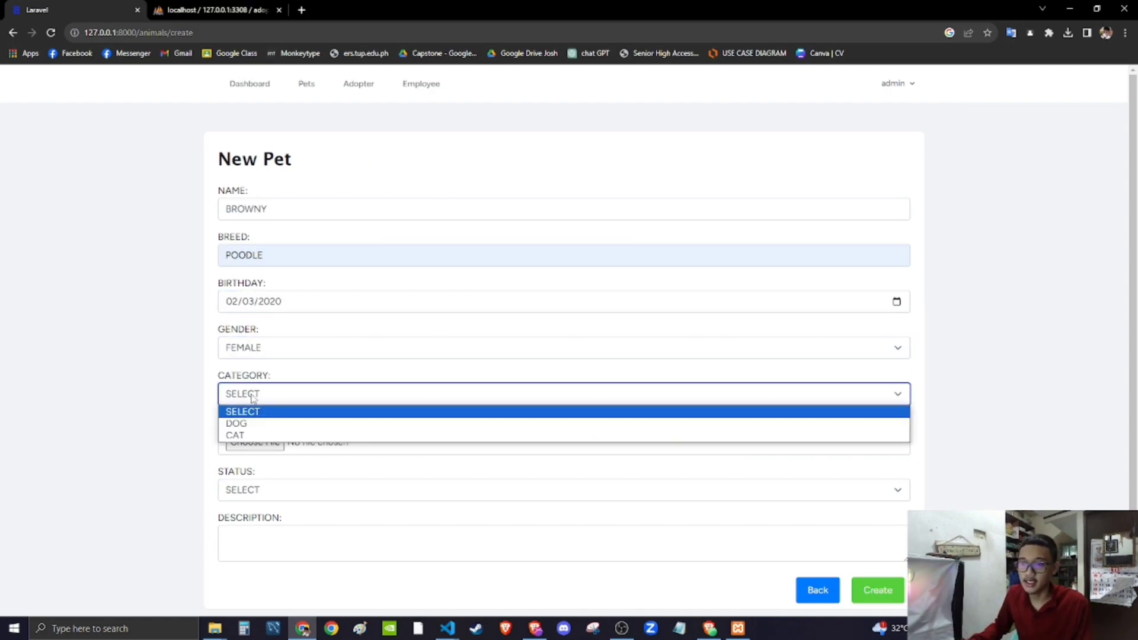
{"action": "left_click", "coordinate": [237, 424]}
{"action": "left_click", "coordinate": [255, 443]}
{"action": "double_click", "coordinate": [195, 94]}
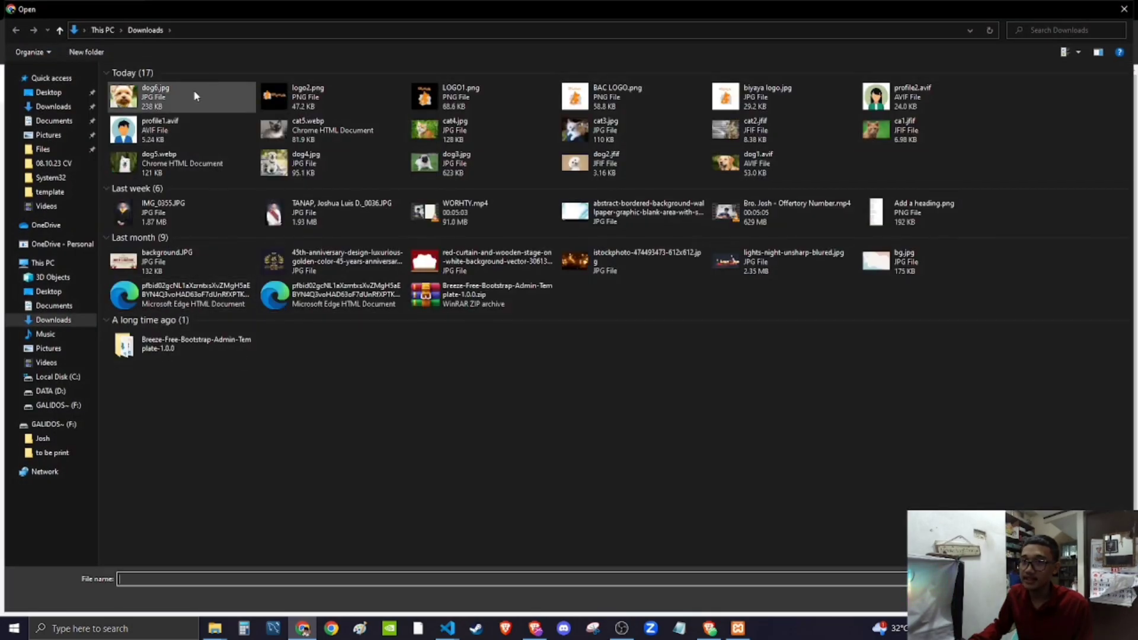
{"action": "left_click", "coordinate": [252, 489]}
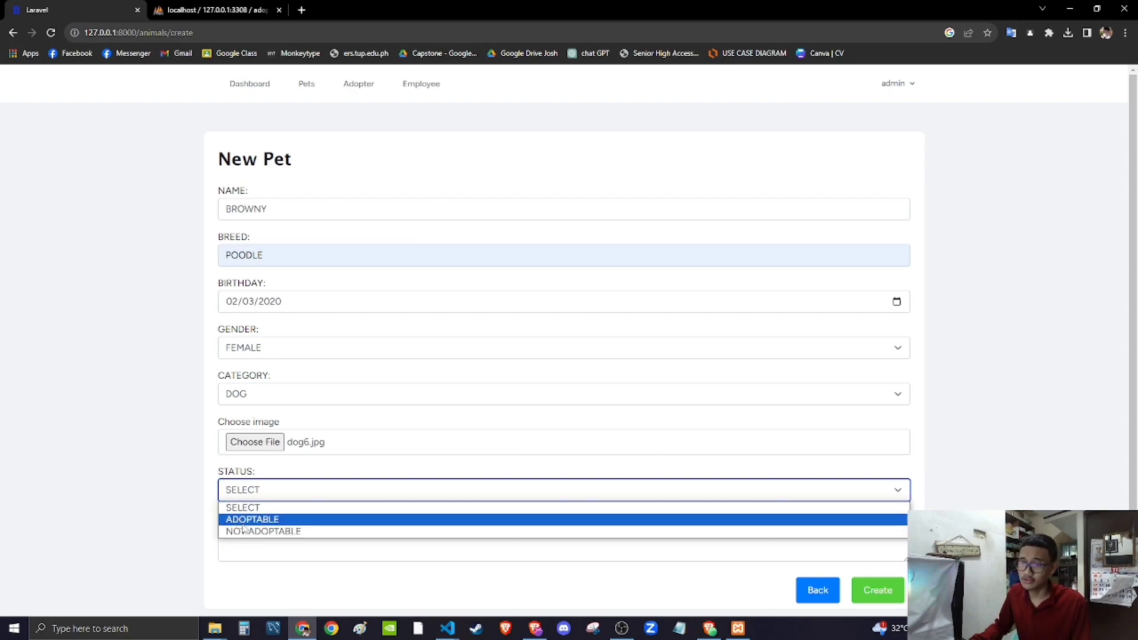
{"action": "left_click", "coordinate": [239, 520]}
- Describe the pet's color as brown and white and create the record
{"action": "left_click", "coordinate": [256, 540]}
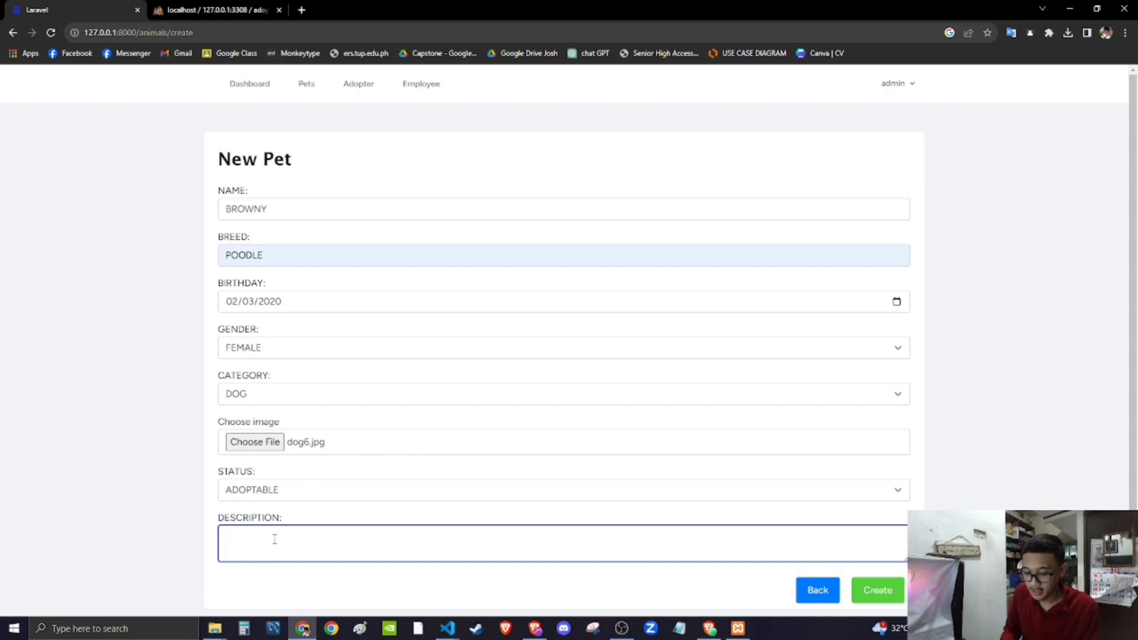
{"action": "type", "text": "COLOR"}
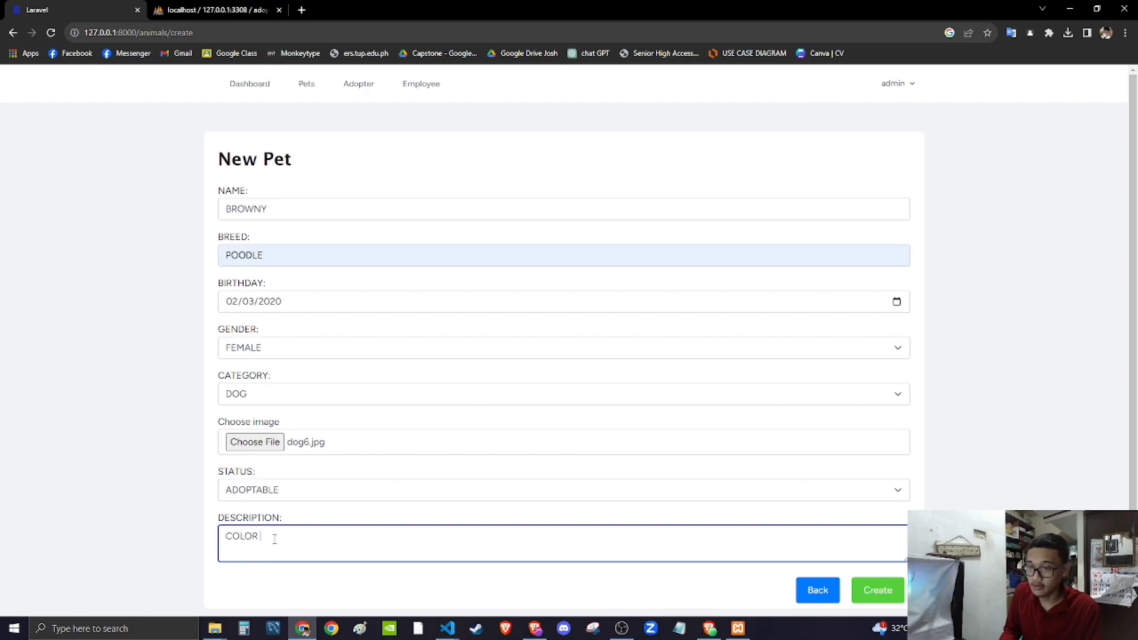
{"action": "type", "text": " WHO"}
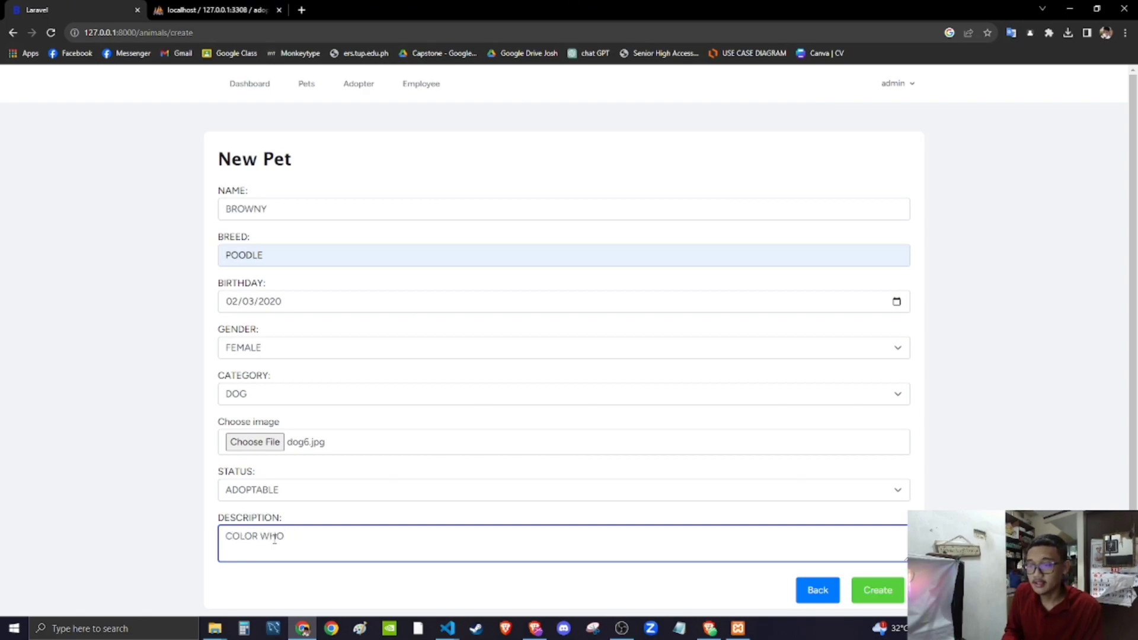
{"action": "type", "text": "ITETE AN"}
{"action": "key", "text": "BackSpace"}
{"action": "key", "text": "BackSpace"}
{"action": "key", "text": "BackSpace"}
{"action": "key", "text": "BackSpace"}
{"action": "key", "text": "BackSpace"}
{"action": "key", "text": "BackSpace"}
{"action": "key", "text": "BackSpace"}
{"action": "key", "text": "BackSpace"}
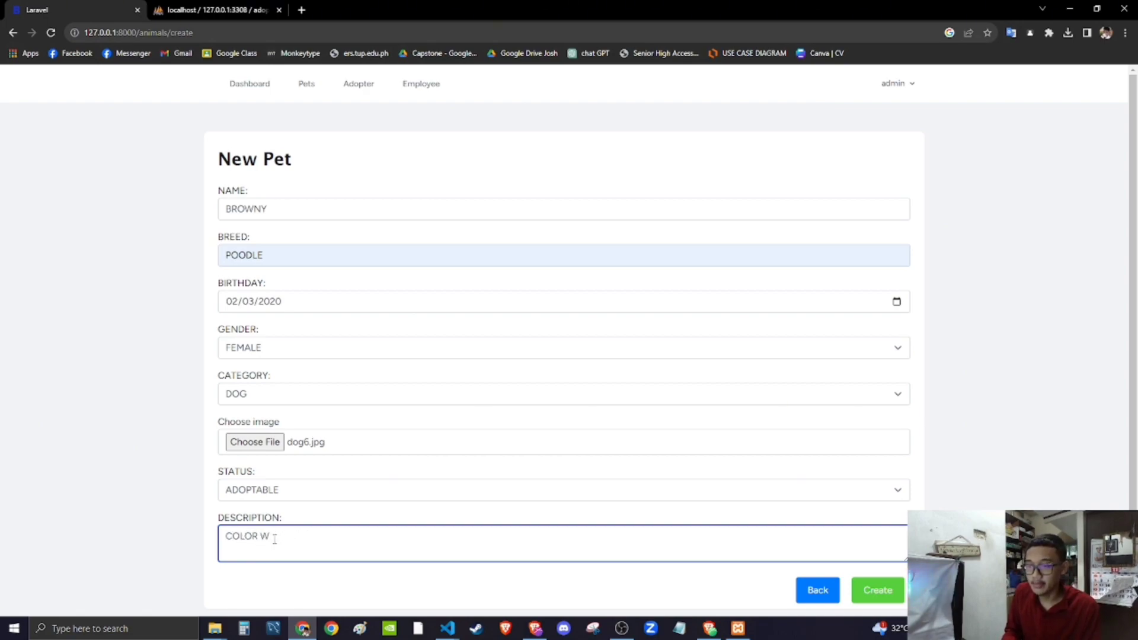
{"action": "type", "text": "BRO"}
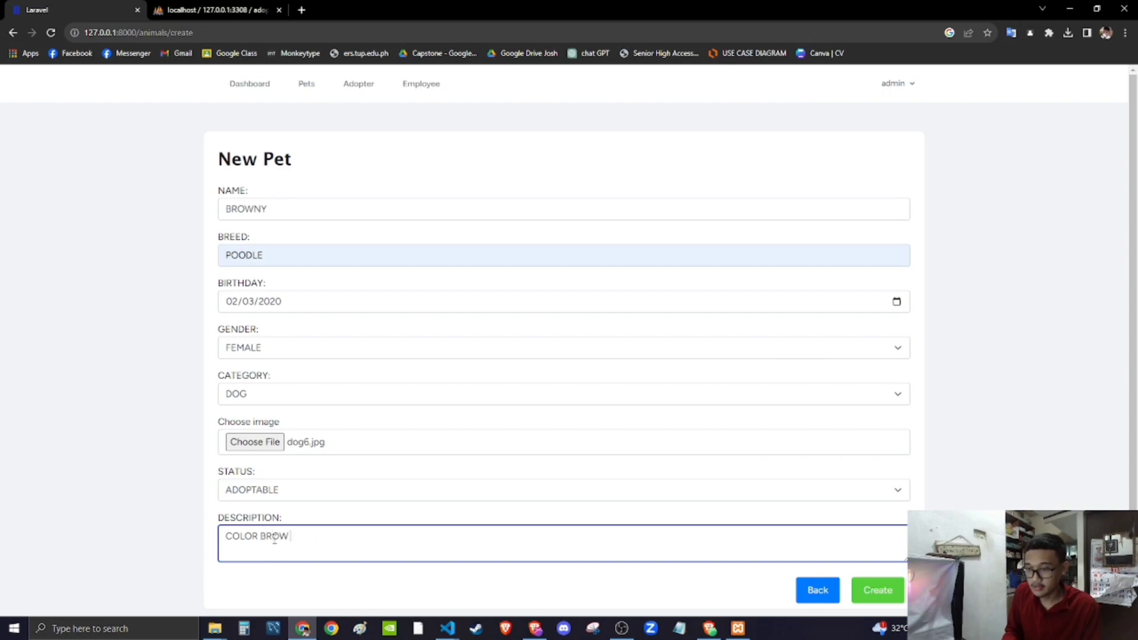
{"action": "type", "text": "WN AND WHIOTE"}
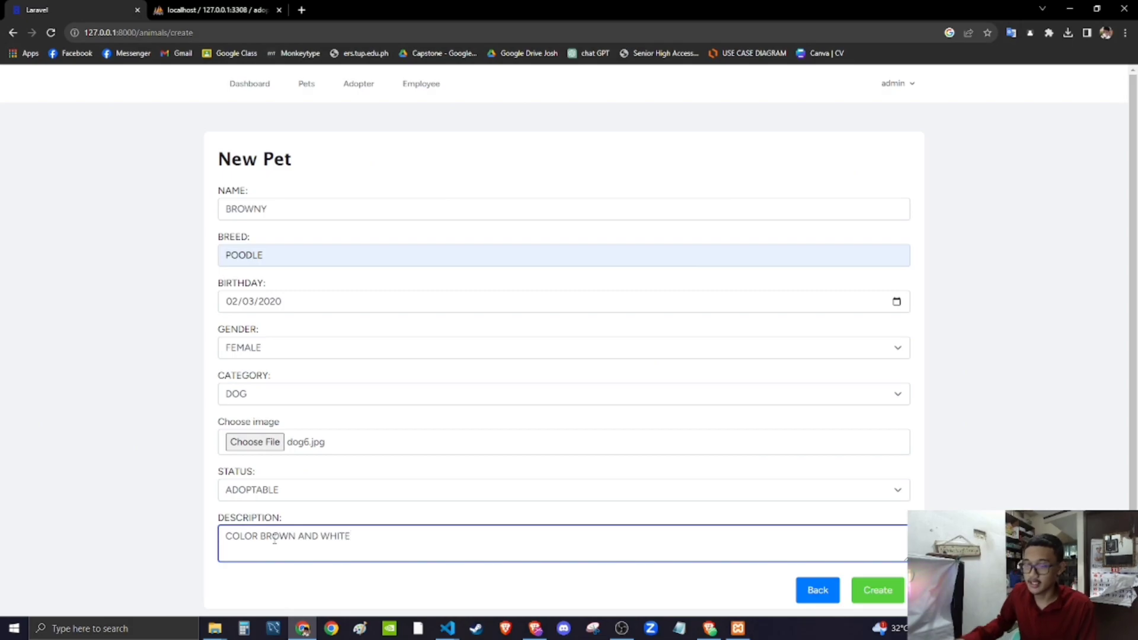
{"action": "left_click", "coordinate": [886, 598]}
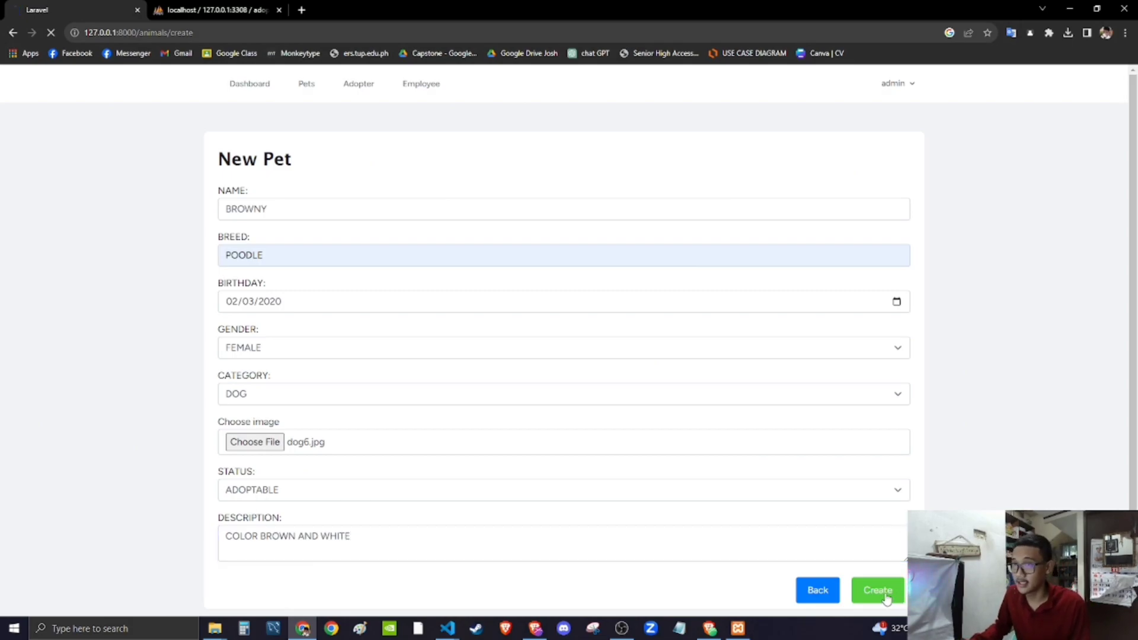
- Check BROWNY's birthday, gender and ADOPTABLE status in the pets list, then open the Adopter list
{"action": "scroll", "coordinate": [490, 470], "scroll_direction": "down", "scroll_amount": 4}
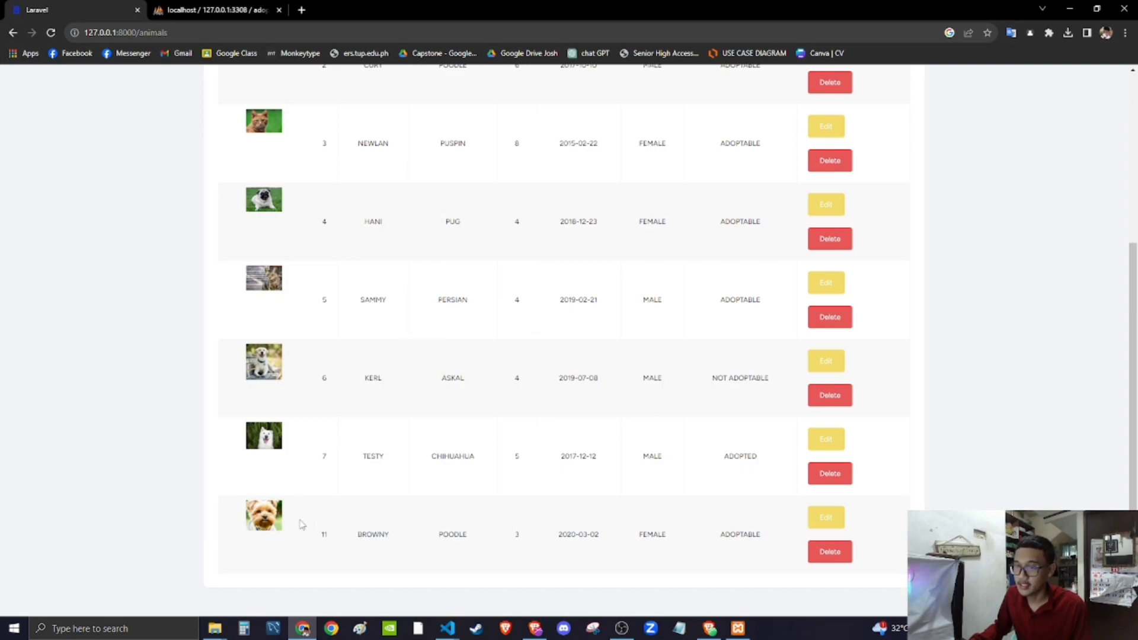
{"action": "scroll", "coordinate": [331, 538], "scroll_direction": "up", "scroll_amount": 4}
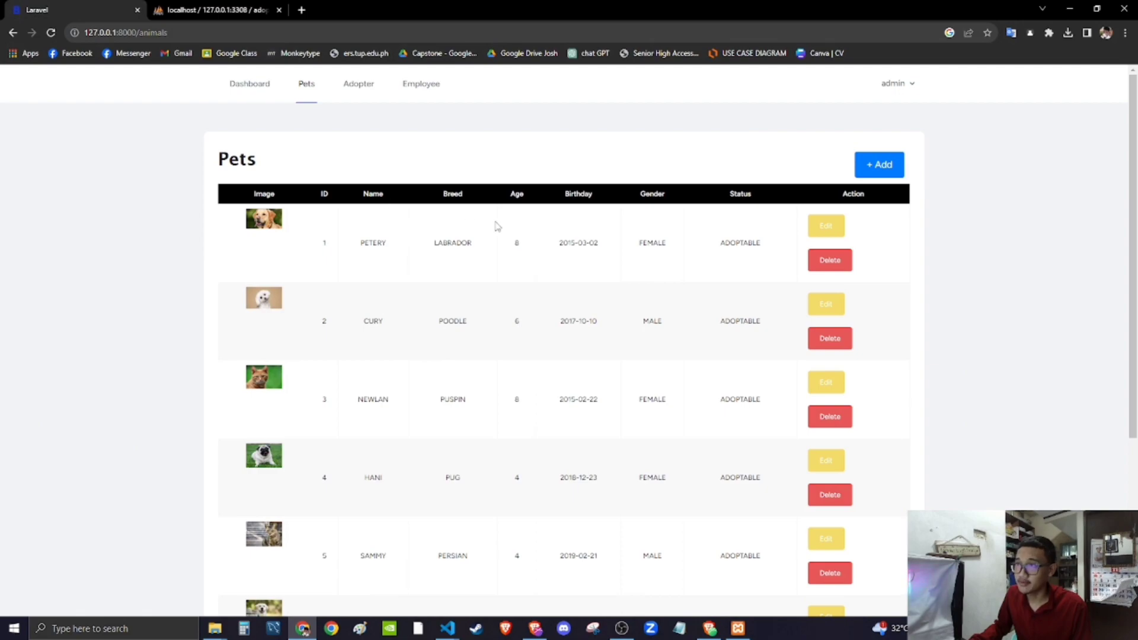
{"action": "scroll", "coordinate": [583, 453], "scroll_direction": "down", "scroll_amount": 1}
{"action": "scroll", "coordinate": [584, 454], "scroll_direction": "down", "scroll_amount": 3}
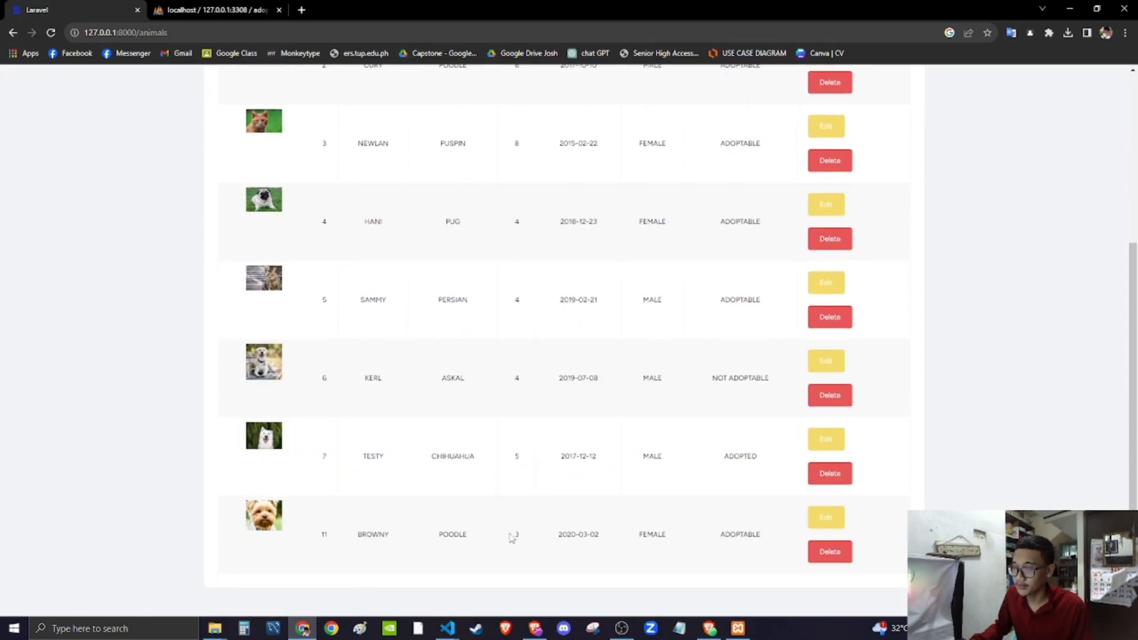
{"action": "left_click_drag", "start_coordinate": [595, 535], "coordinate": [569, 536]}
{"action": "left_click_drag", "start_coordinate": [669, 536], "coordinate": [653, 537]}
{"action": "left_click_drag", "start_coordinate": [769, 551], "coordinate": [709, 547]}
{"action": "left_click", "coordinate": [767, 564]}
{"action": "scroll", "coordinate": [774, 569], "scroll_direction": "up", "scroll_amount": 5}
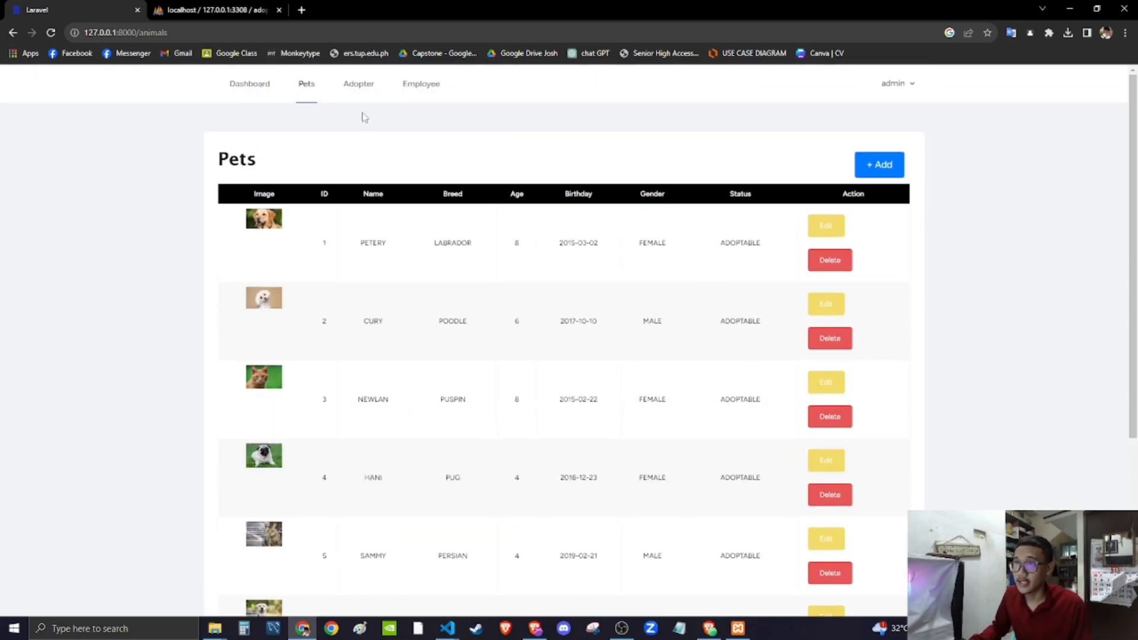
{"action": "left_click", "coordinate": [359, 87]}
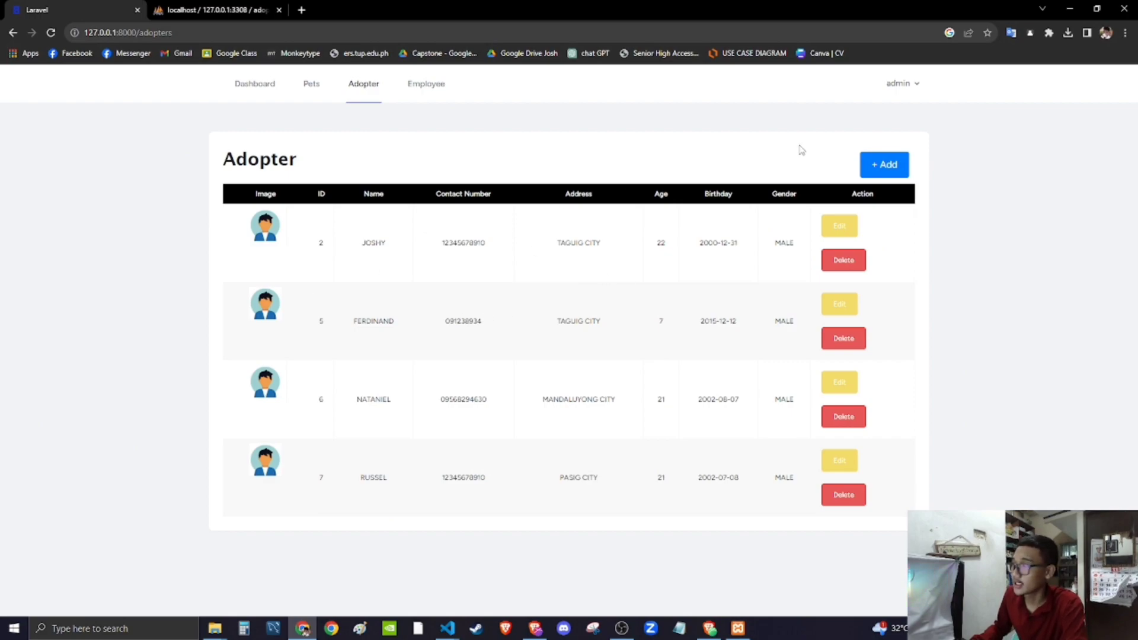
- Start a new adopter with autofilled name and contact number and address PASIG CITY
{"action": "left_click", "coordinate": [882, 164]}
{"action": "left_click", "coordinate": [232, 207]}
{"action": "left_click", "coordinate": [325, 238]}
{"action": "left_click", "coordinate": [263, 263]}
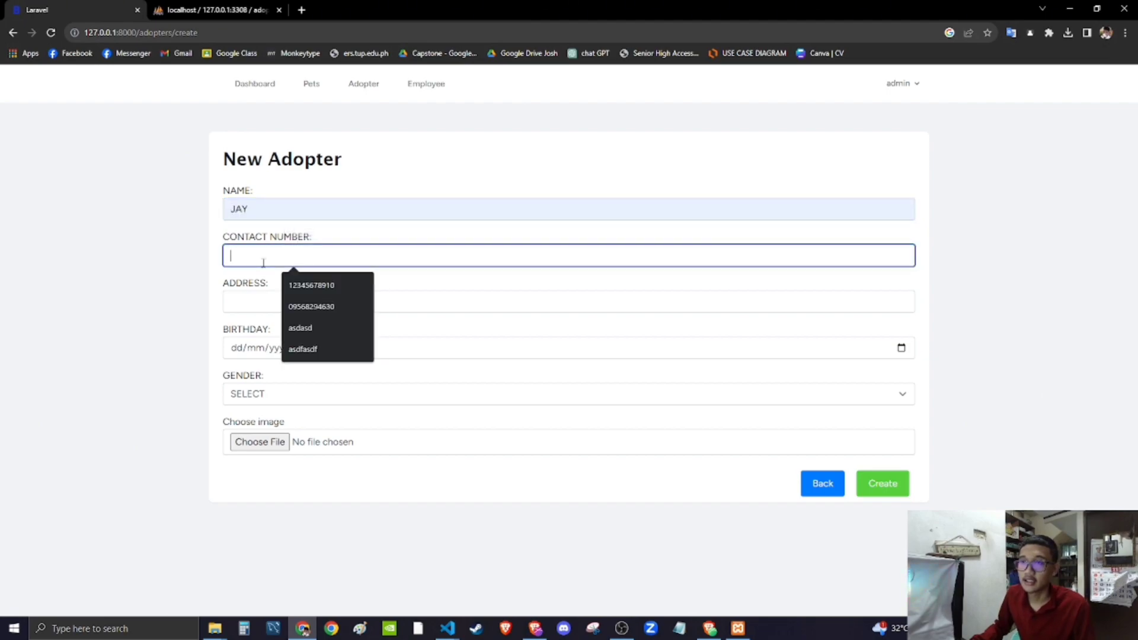
{"action": "left_click", "coordinate": [302, 285]}
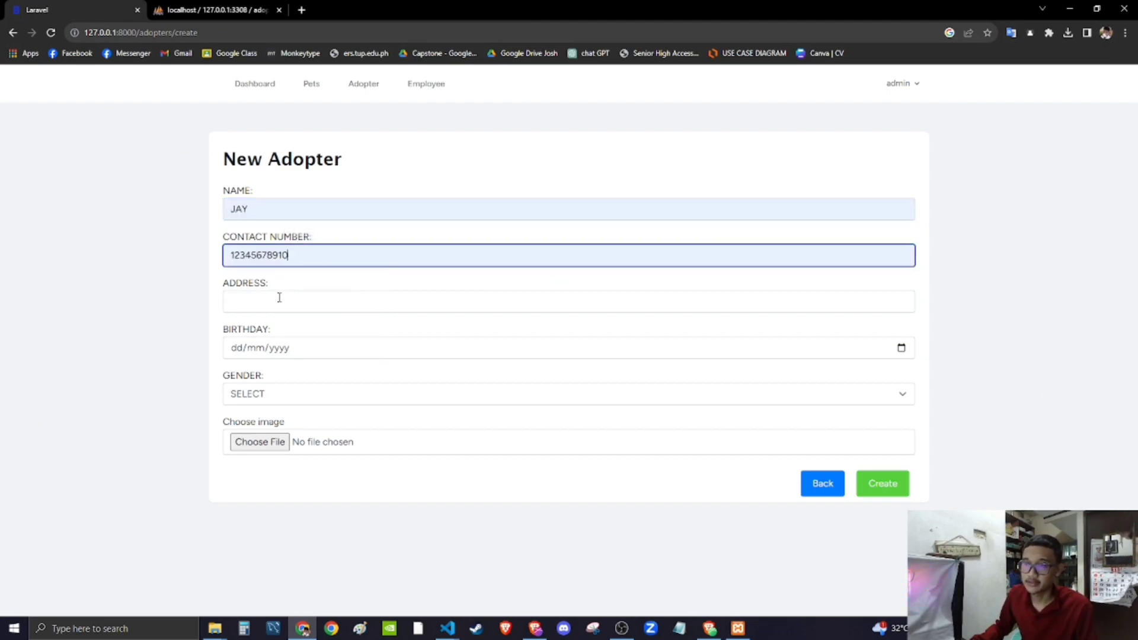
{"action": "left_click", "coordinate": [279, 297]}
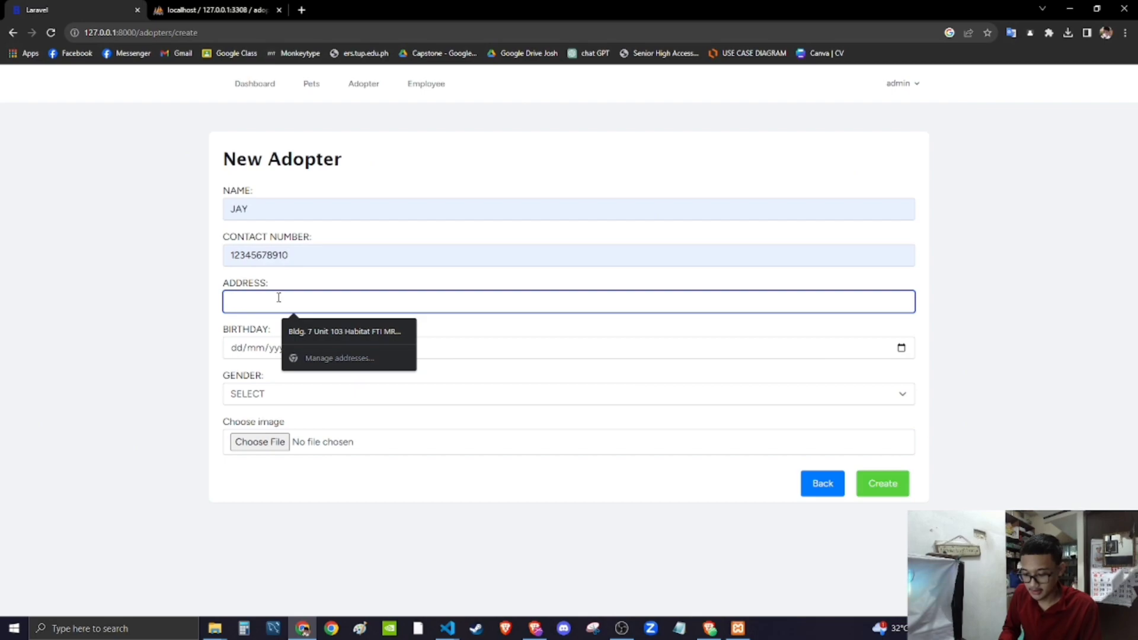
{"action": "type", "text": "PASIG CITY"}
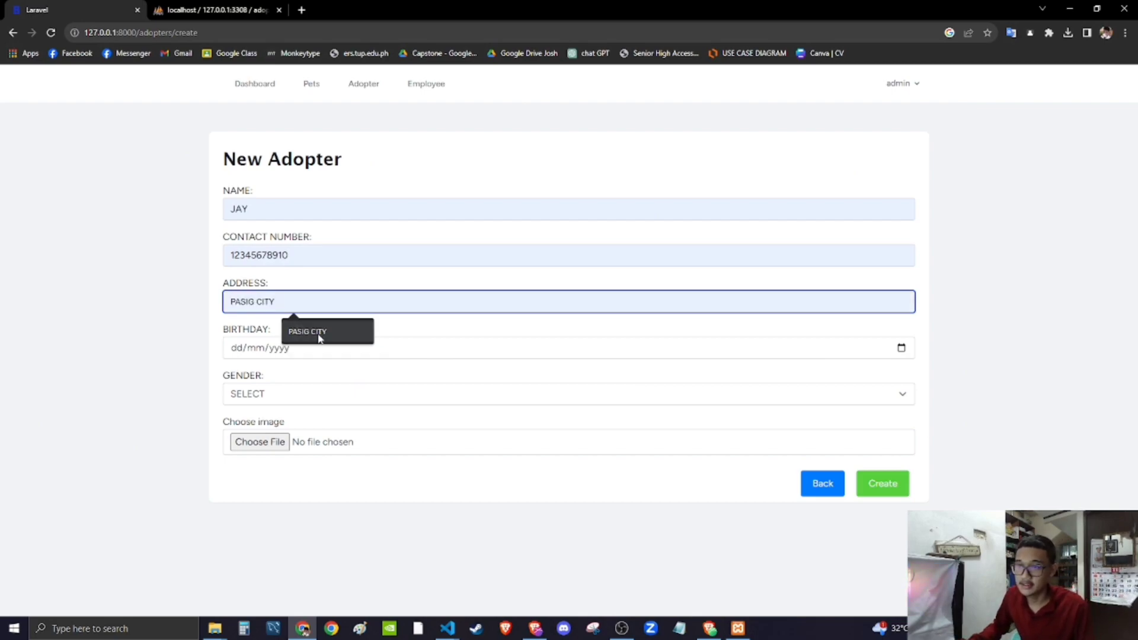
{"action": "left_click", "coordinate": [318, 337]}
- Set birthday 05/05/1998, gender MALE and image profile1.avif, then create the adopter
{"action": "left_click", "coordinate": [236, 349]}
{"action": "type", "text": "05/mm/yyyy"}
{"action": "left_click", "coordinate": [282, 351]}
{"action": "left_click", "coordinate": [257, 349]}
{"action": "type", "text": "05/"}
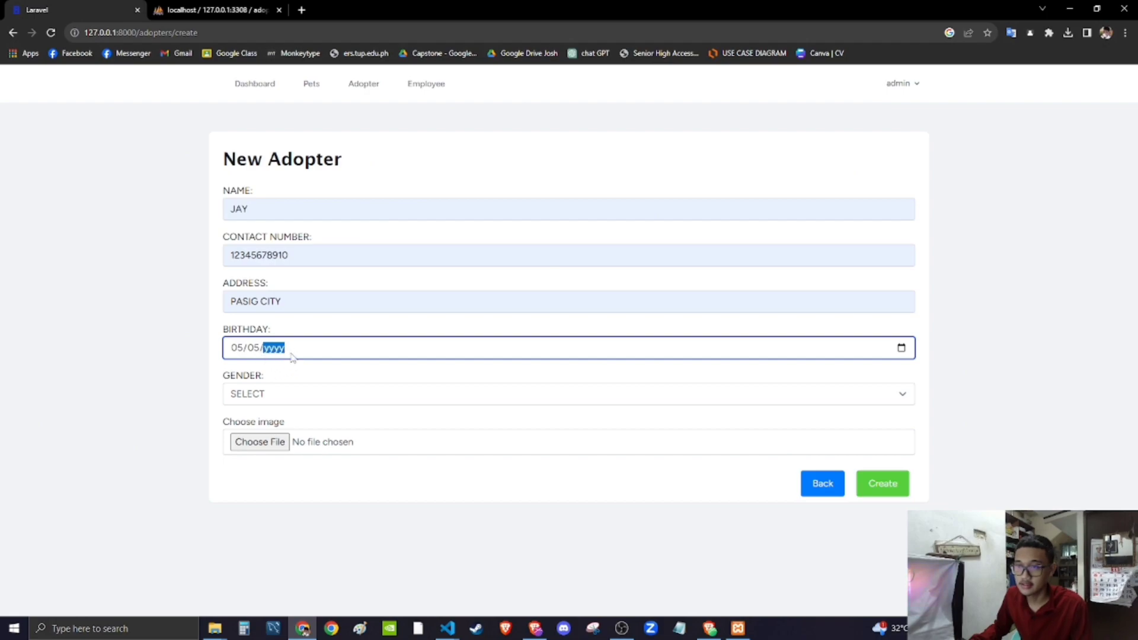
{"action": "type", "text": "1998"}
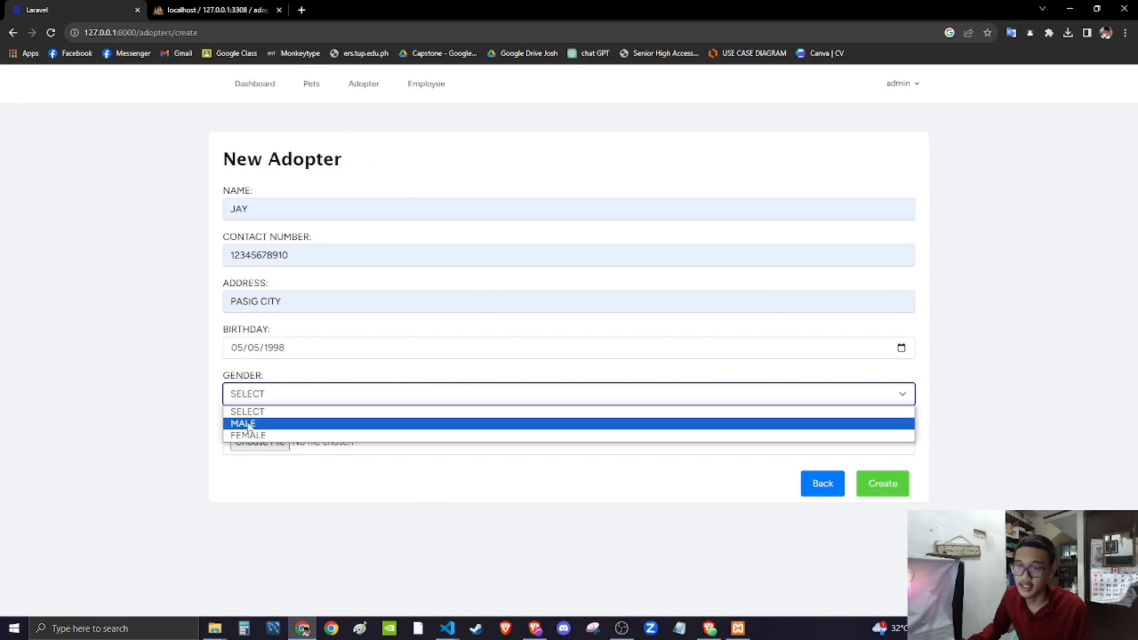
{"action": "left_click", "coordinate": [248, 425]}
{"action": "left_click", "coordinate": [274, 442]}
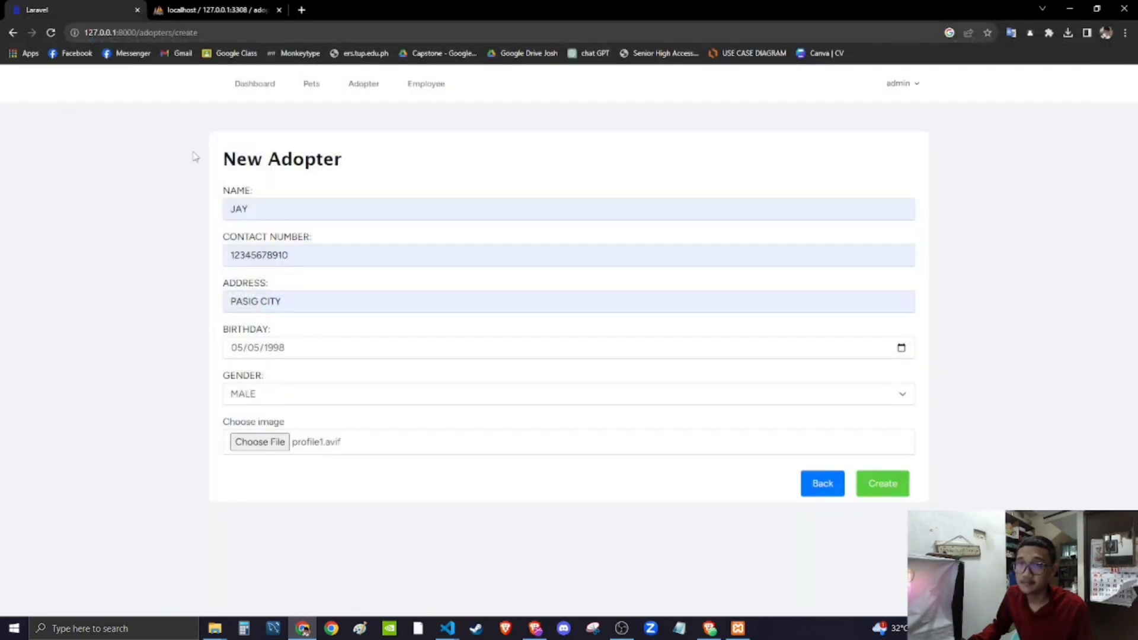
{"action": "double_click", "coordinate": [159, 126]}
{"action": "left_click", "coordinate": [889, 483]}
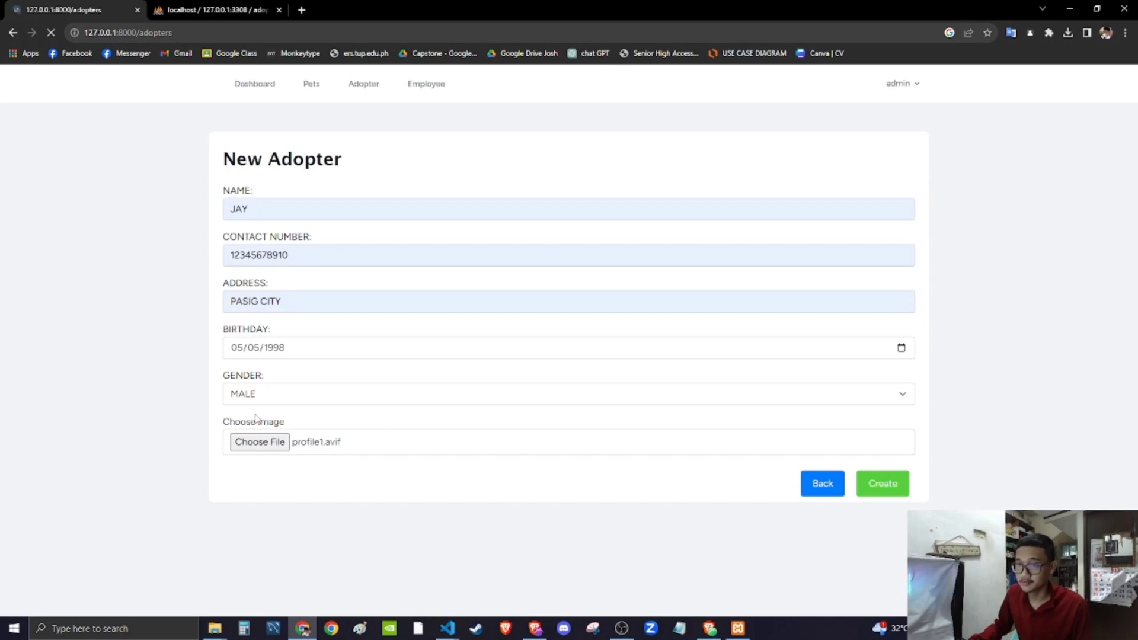
{"action": "scroll", "coordinate": [439, 500], "scroll_direction": "down", "scroll_amount": 1}
{"action": "scroll", "coordinate": [297, 538], "scroll_direction": "up", "scroll_amount": 1}
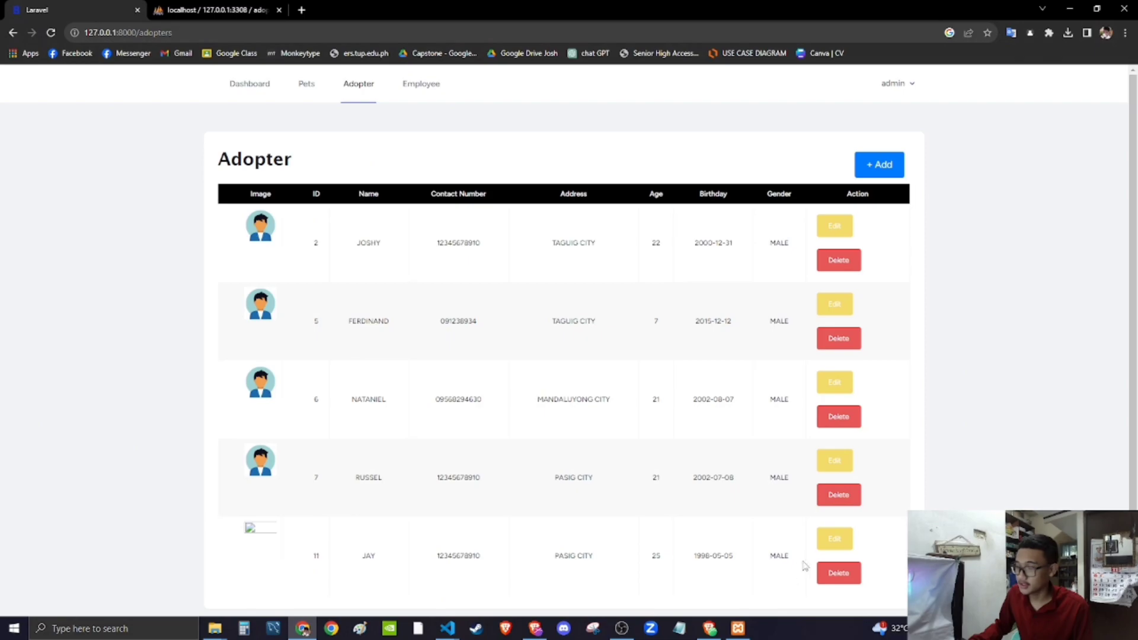
- Replace adopter 11's image with profile1.avif and save the update
{"action": "left_click", "coordinate": [835, 539]}
{"action": "scroll", "coordinate": [297, 488], "scroll_direction": "down", "scroll_amount": 1}
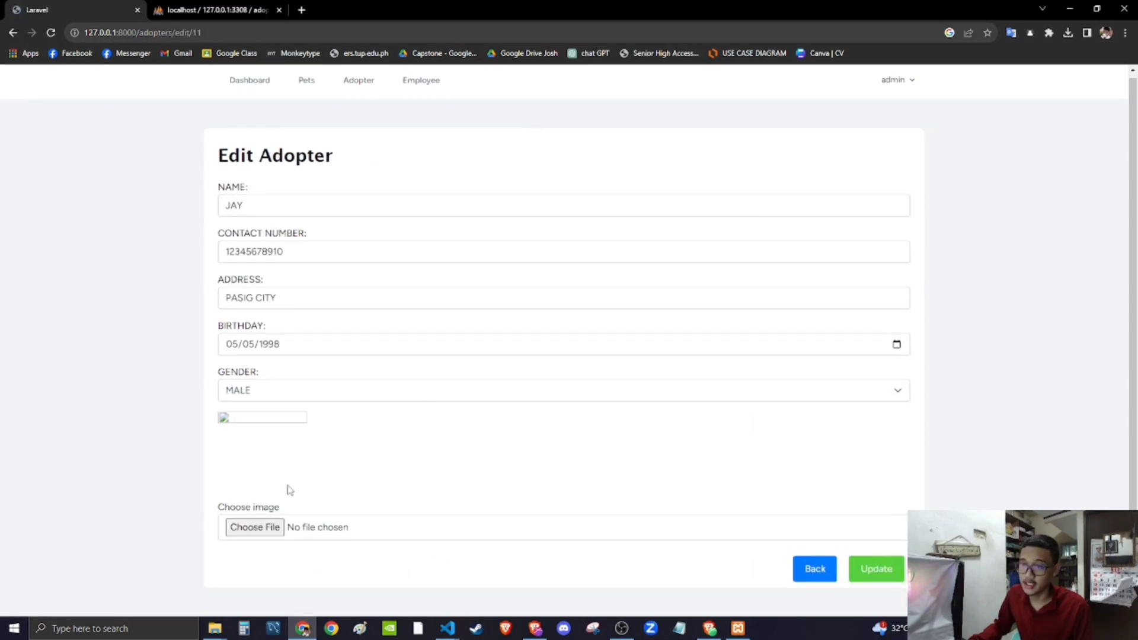
{"action": "left_click", "coordinate": [254, 530]}
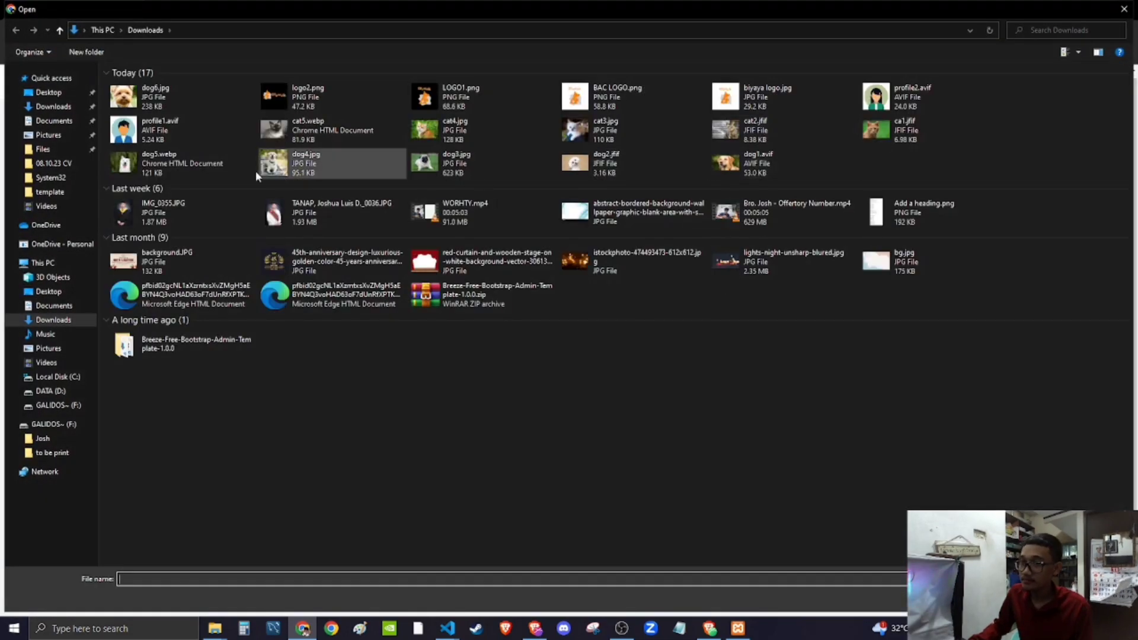
{"action": "double_click", "coordinate": [189, 130]}
{"action": "left_click", "coordinate": [888, 569]}
{"action": "scroll", "coordinate": [358, 544], "scroll_direction": "down", "scroll_amount": 1}
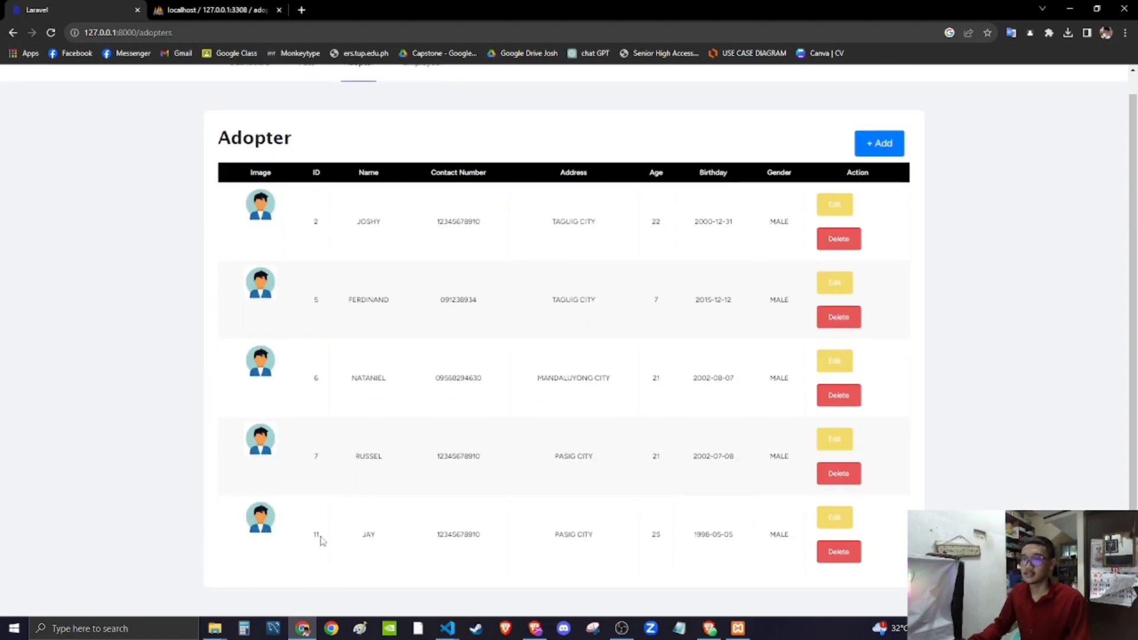
{"action": "scroll", "coordinate": [453, 528], "scroll_direction": "up", "scroll_amount": 1}
{"action": "scroll", "coordinate": [457, 549], "scroll_direction": "down", "scroll_amount": 1}
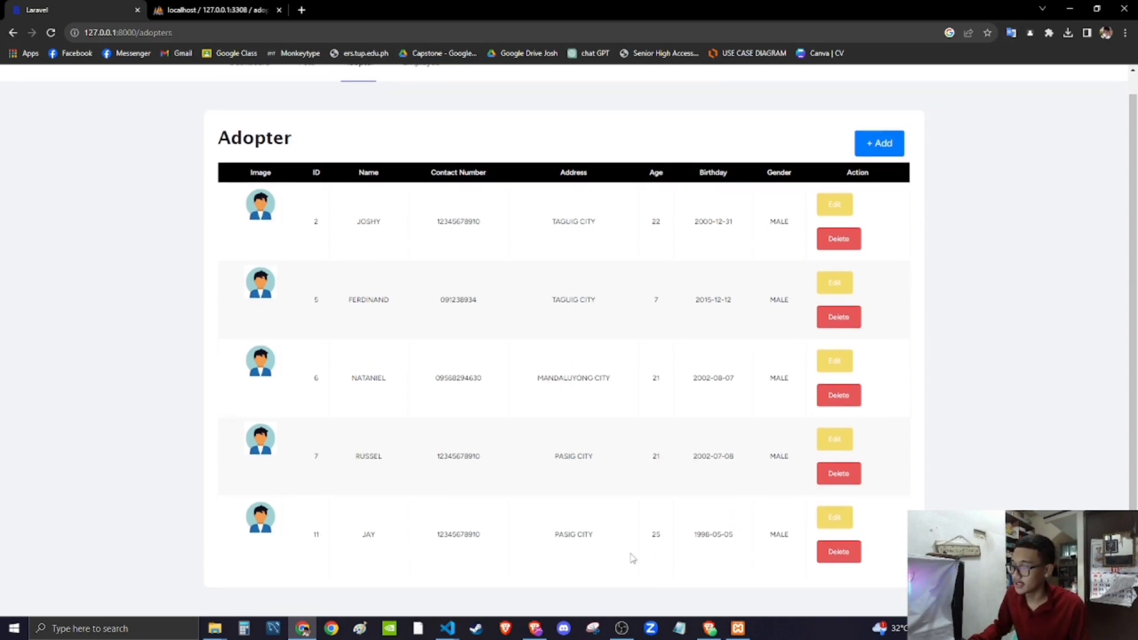
{"action": "scroll", "coordinate": [409, 541], "scroll_direction": "up", "scroll_amount": 1}
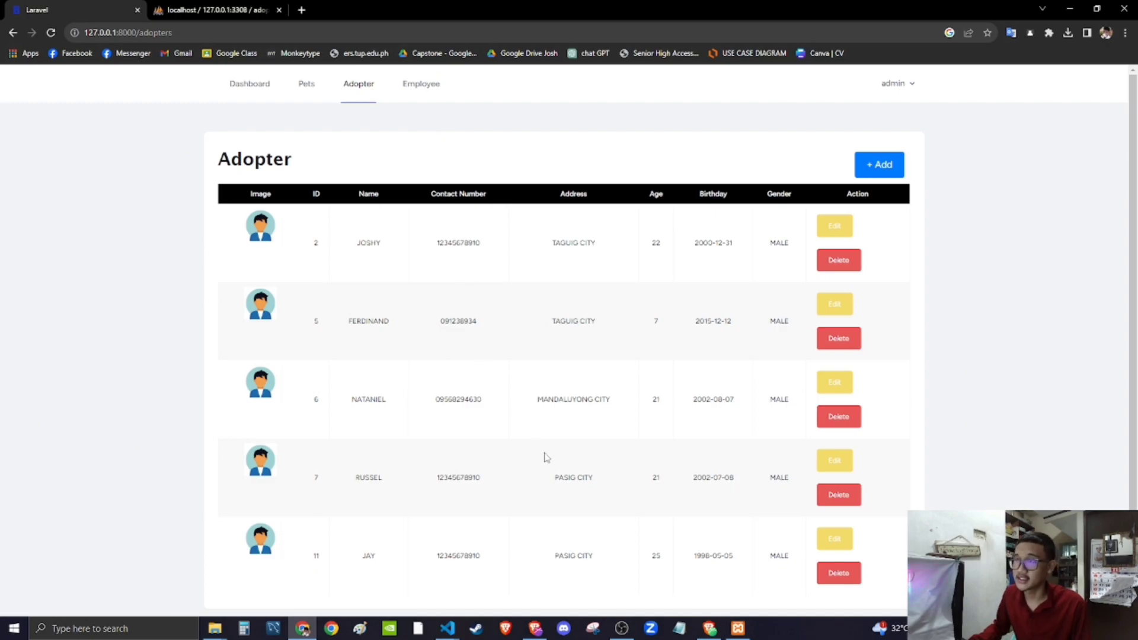
- From the Employees list, start a new employee with name, autofilled contact and MAKATI CITY address
{"action": "left_click", "coordinate": [419, 93]}
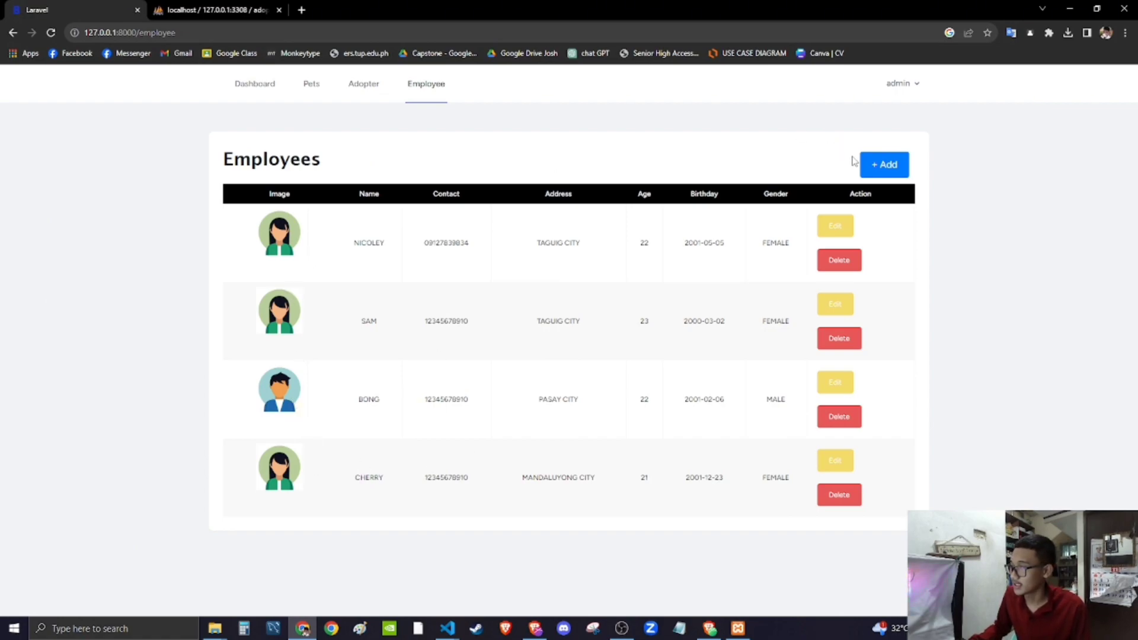
{"action": "left_click", "coordinate": [880, 166]}
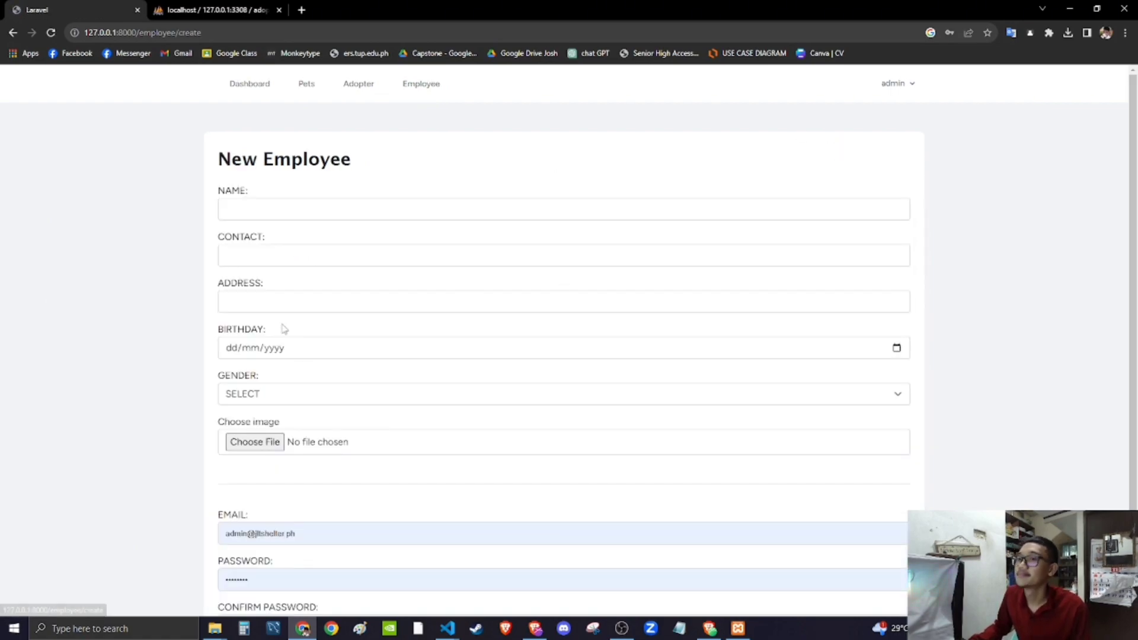
{"action": "left_click", "coordinate": [264, 206]}
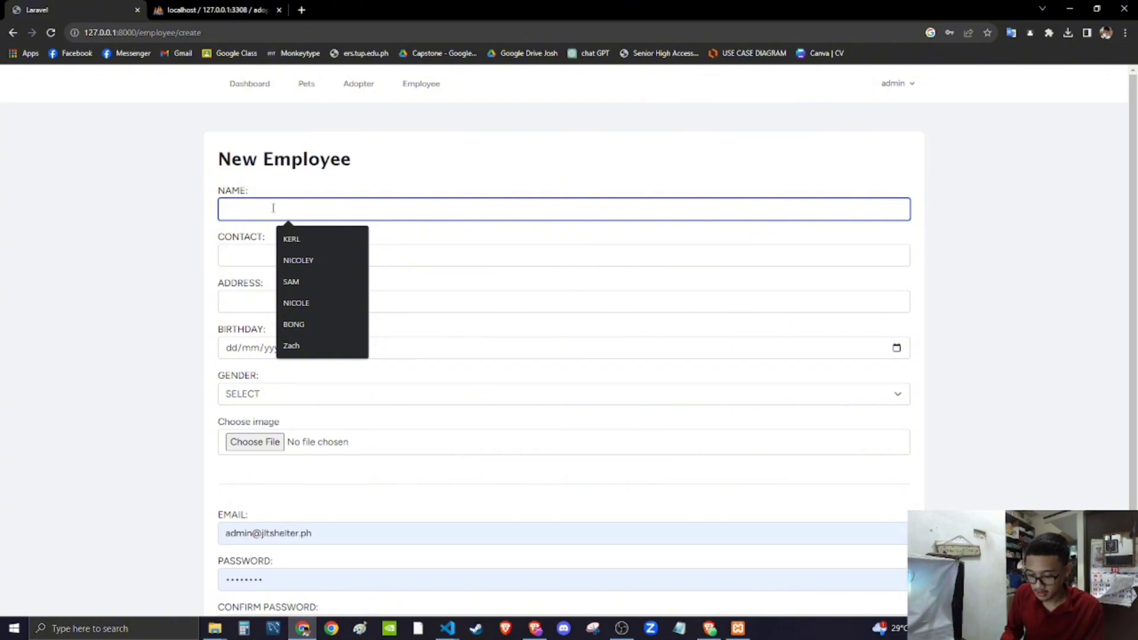
{"action": "type", "text": "MAX"}
{"action": "left_click", "coordinate": [243, 253]}
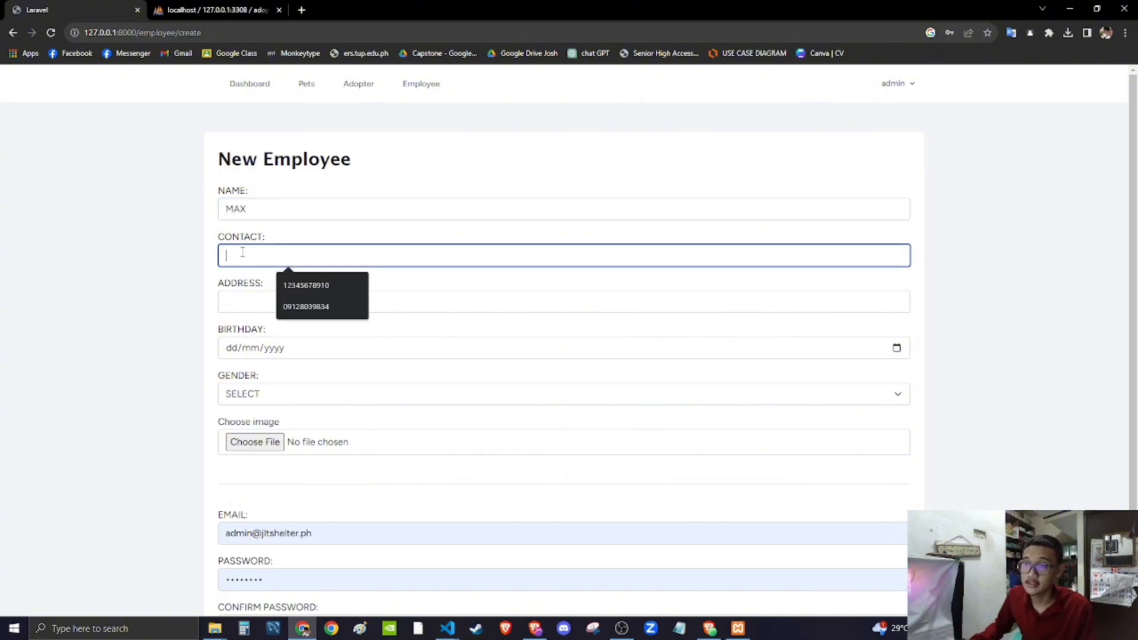
{"action": "left_click", "coordinate": [296, 285]}
{"action": "left_click", "coordinate": [266, 308]}
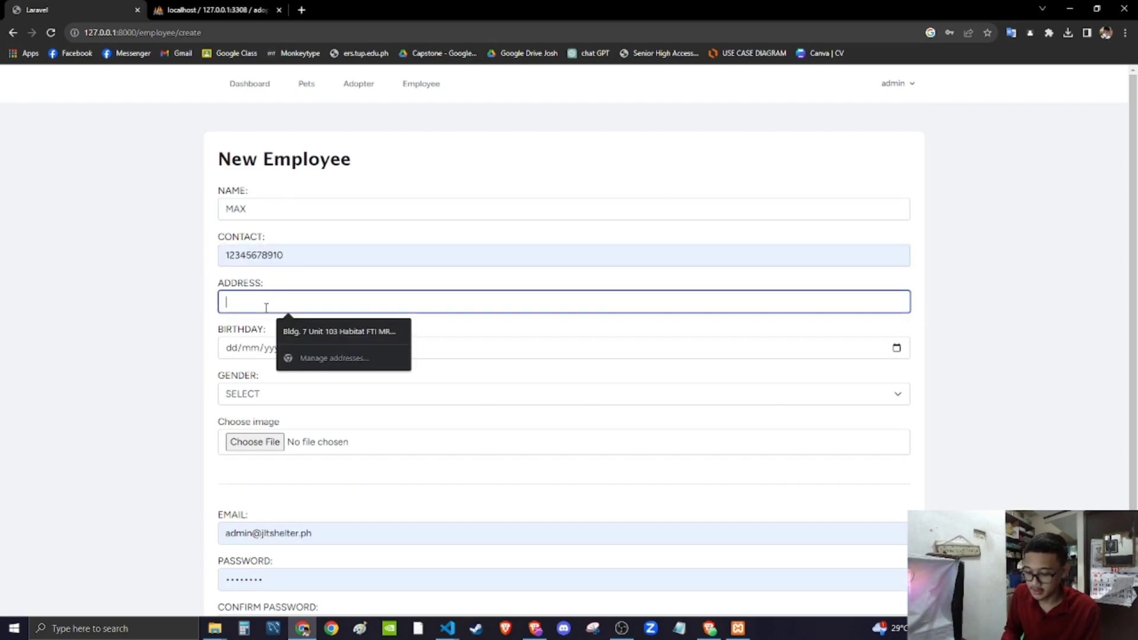
{"action": "type", "text": "MAKATI CITY"}
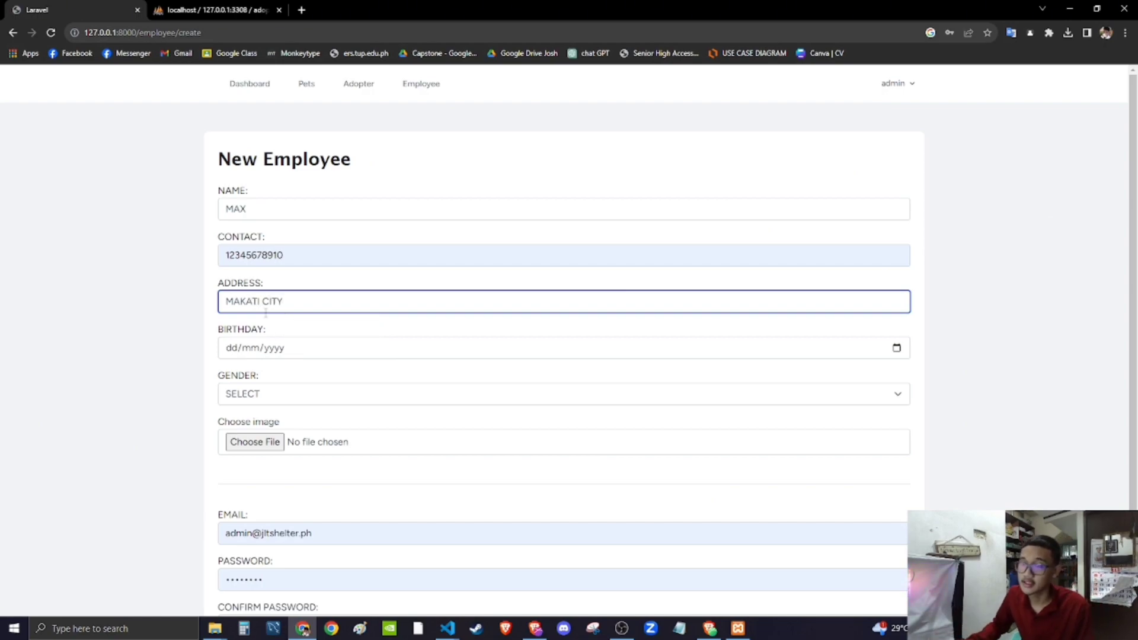
- Set the employee's birthday to 02/07/2000, gender MALE and image profile1.avif
{"action": "left_click", "coordinate": [238, 347]}
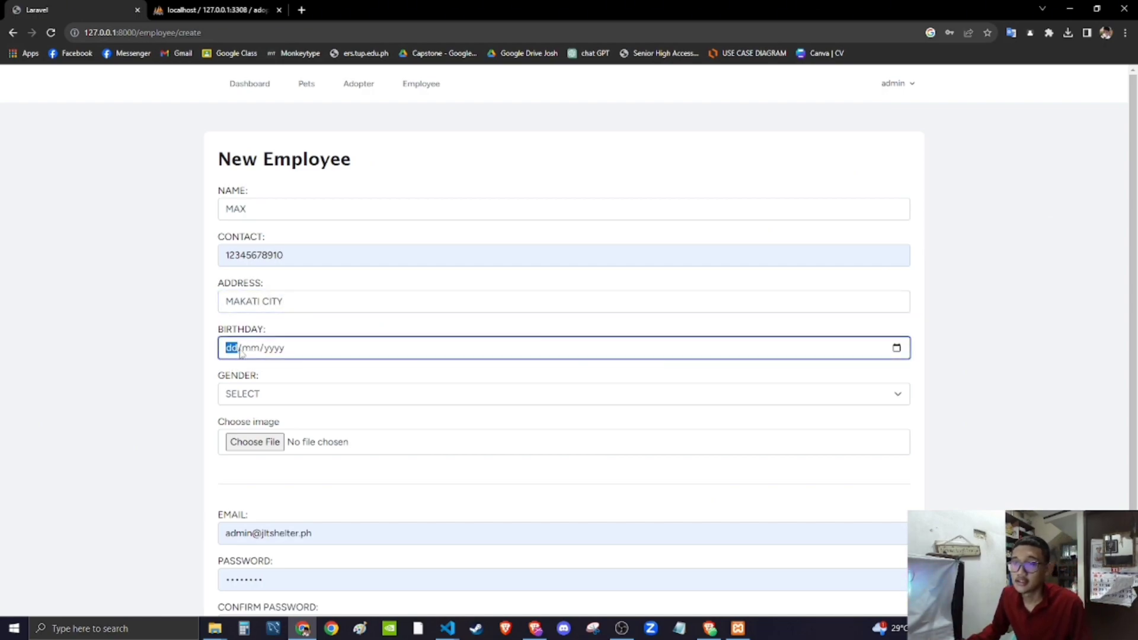
{"action": "type", "text": "02/07/"}
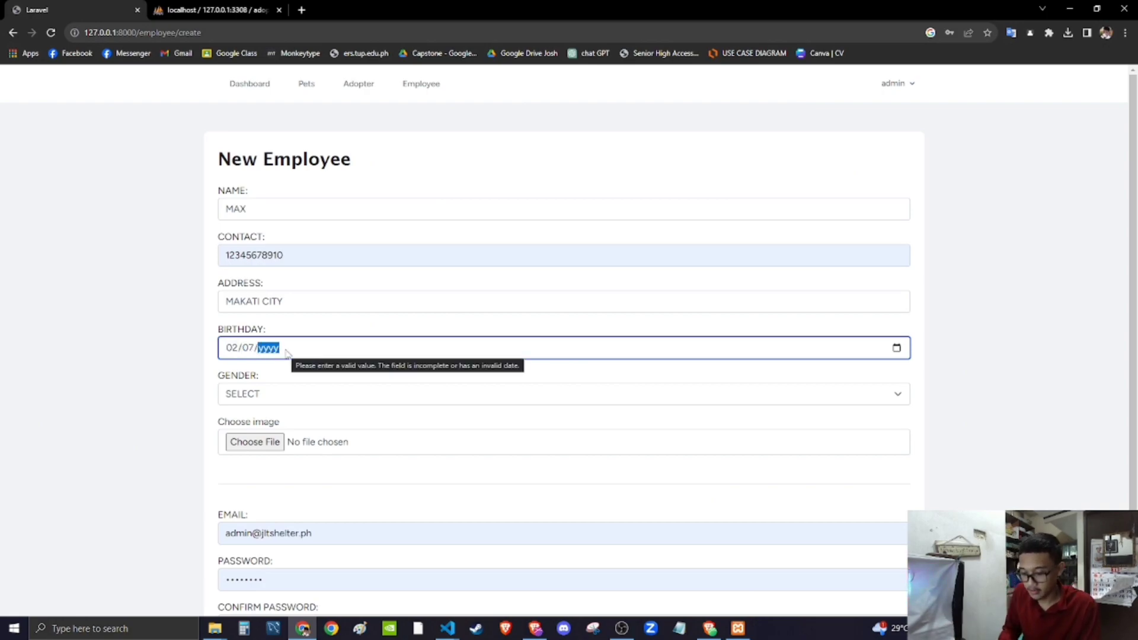
{"action": "type", "text": "2000"}
{"action": "left_click", "coordinate": [247, 396]}
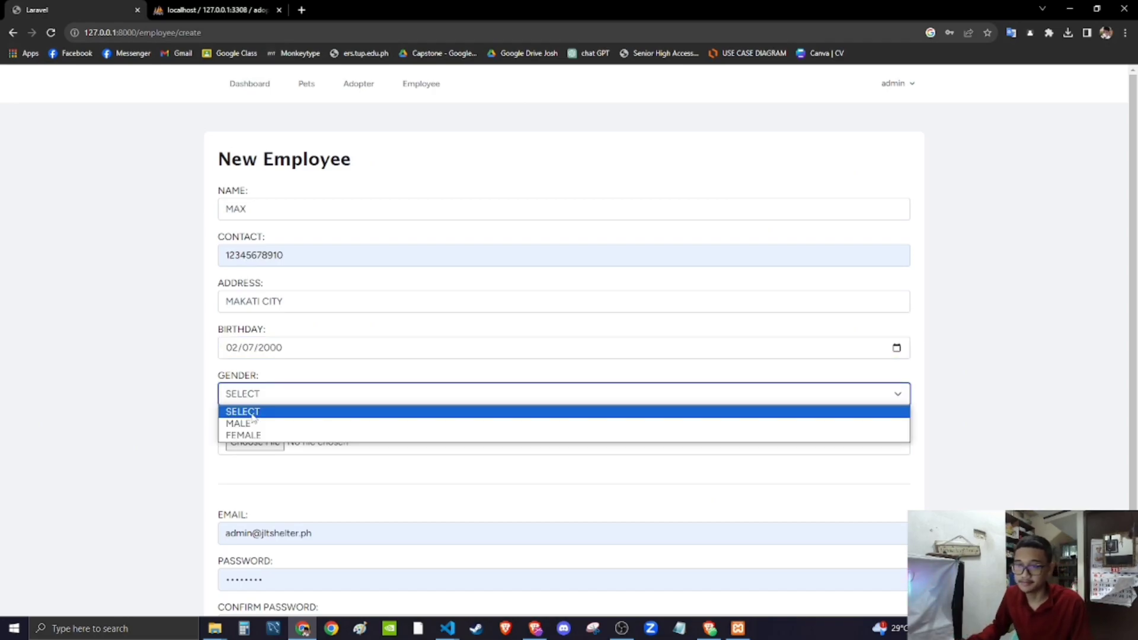
{"action": "left_click", "coordinate": [252, 422]}
{"action": "left_click", "coordinate": [265, 449]}
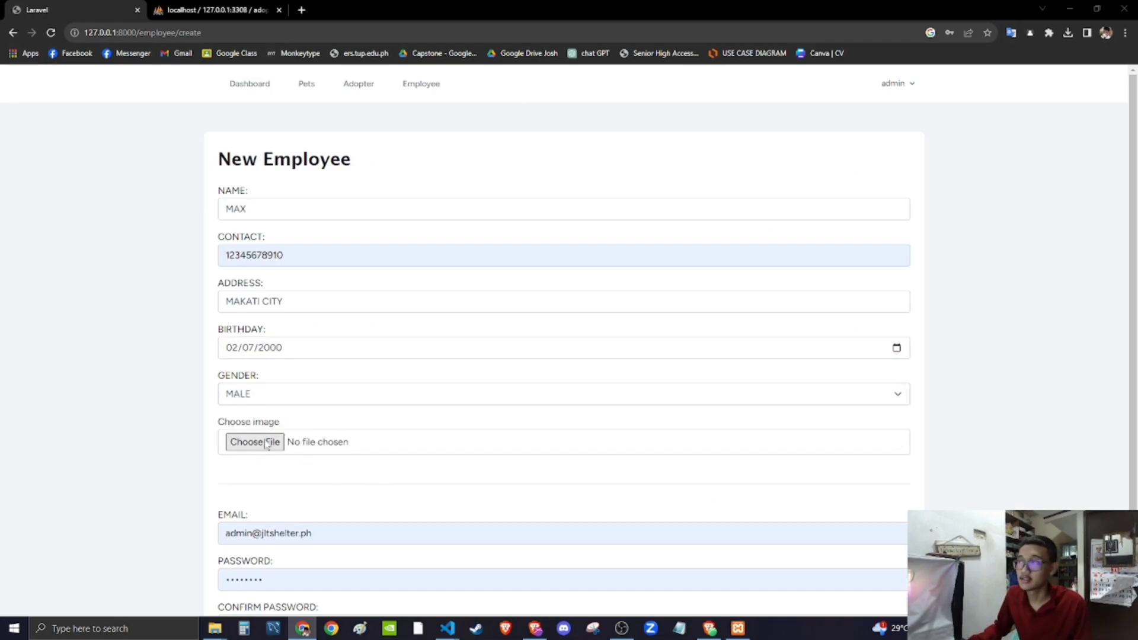
{"action": "double_click", "coordinate": [204, 135]}
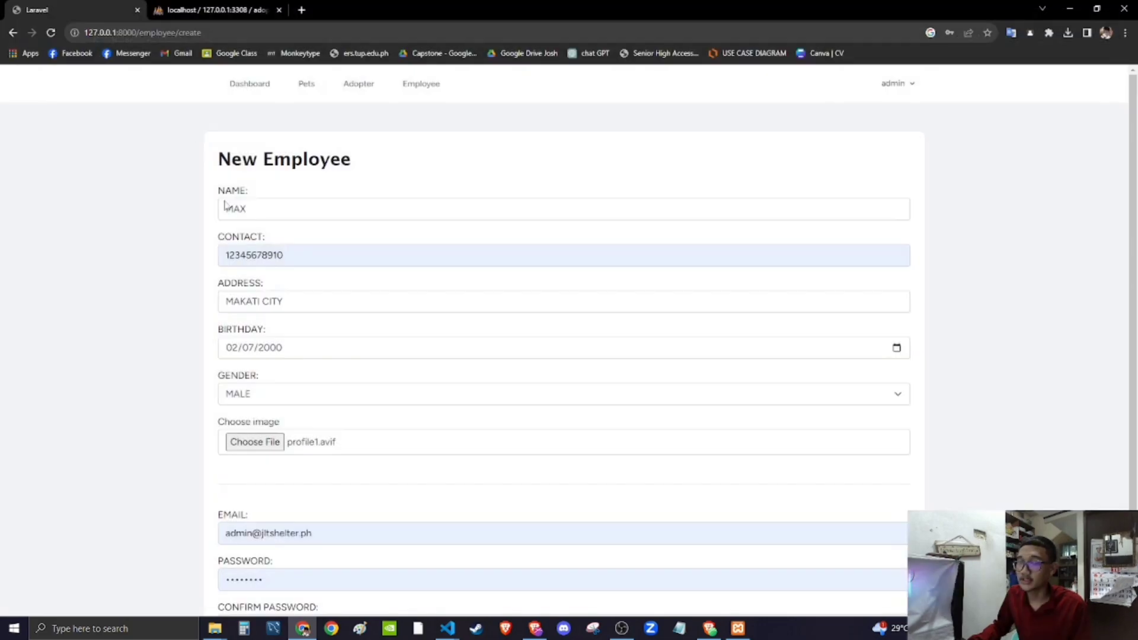
- Clear the autofilled Email and Password fields on the employee form
{"action": "scroll", "coordinate": [374, 462], "scroll_direction": "down", "scroll_amount": 2}
{"action": "left_click", "coordinate": [360, 433]}
{"action": "key", "text": "ctrl+a"}
{"action": "key", "text": "BackSpace"}
{"action": "left_click_drag", "start_coordinate": [307, 481], "coordinate": [157, 484]}
{"action": "key", "text": "BackSpace"}
{"action": "left_click", "coordinate": [142, 457]}
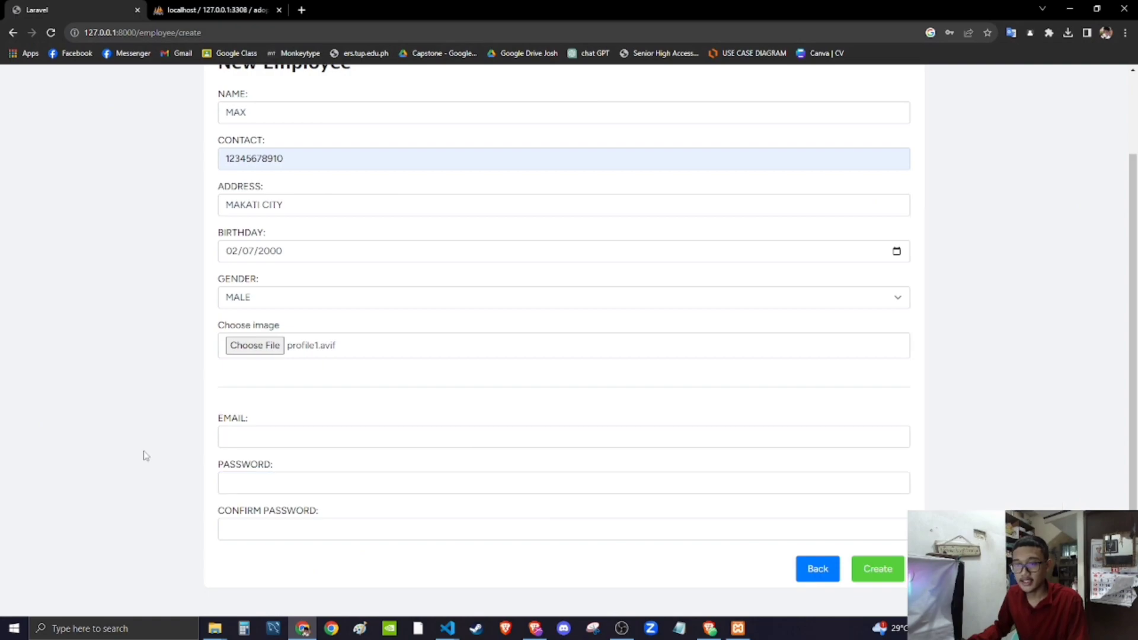
- Enter the employee's email, password and password confirmation, then create the employee
{"action": "left_click", "coordinate": [268, 445]}
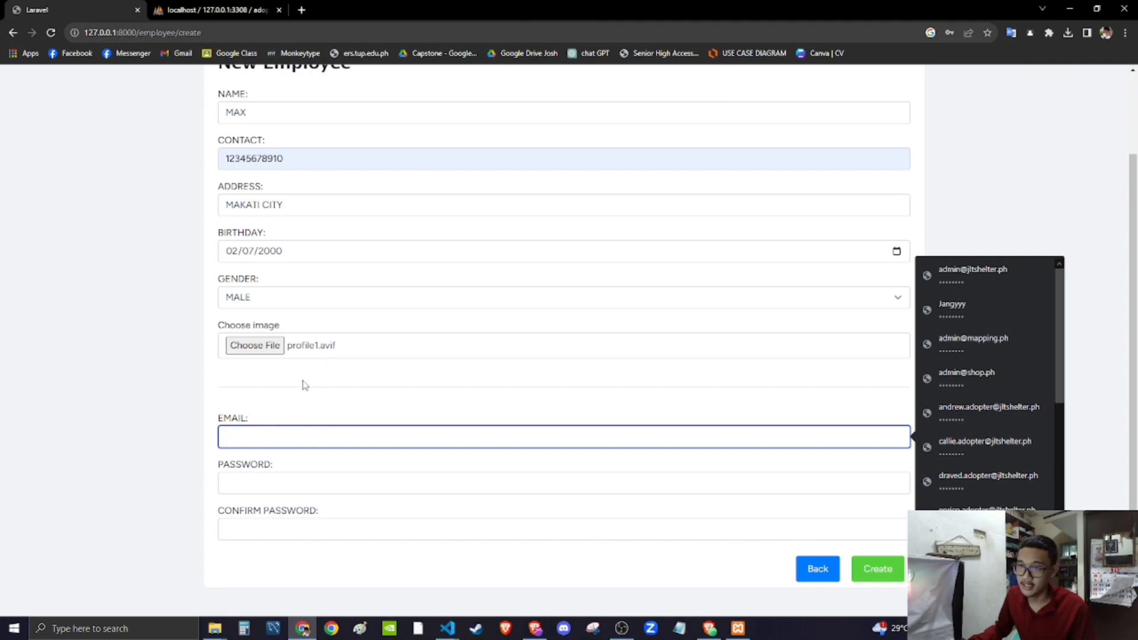
{"action": "scroll", "coordinate": [356, 409], "scroll_direction": "up", "scroll_amount": 1}
{"action": "scroll", "coordinate": [335, 411], "scroll_direction": "down", "scroll_amount": 1}
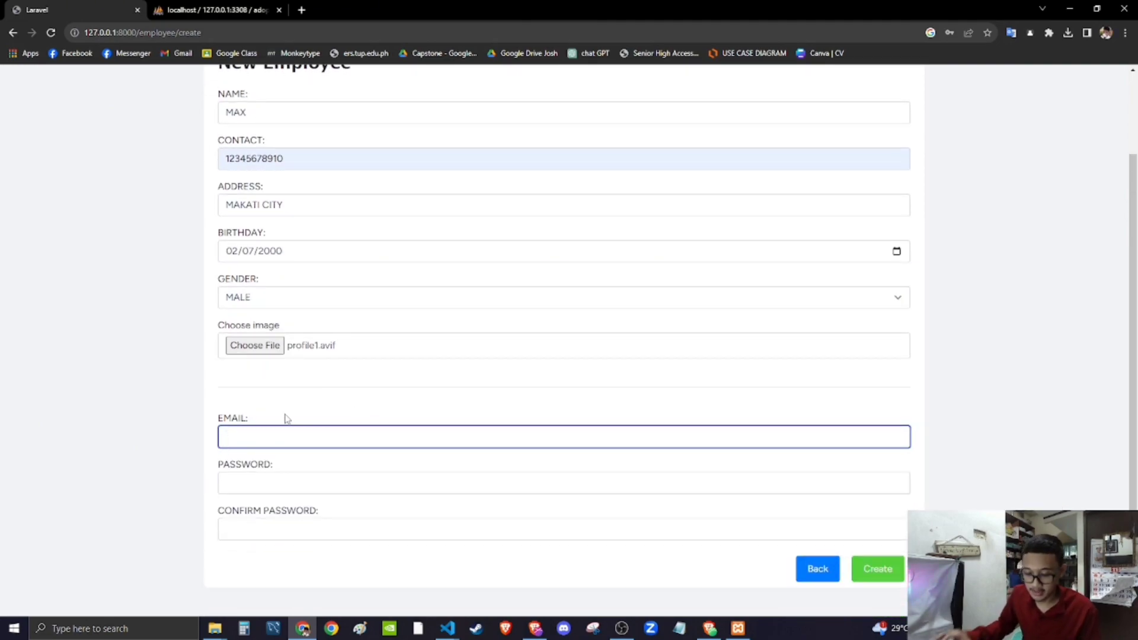
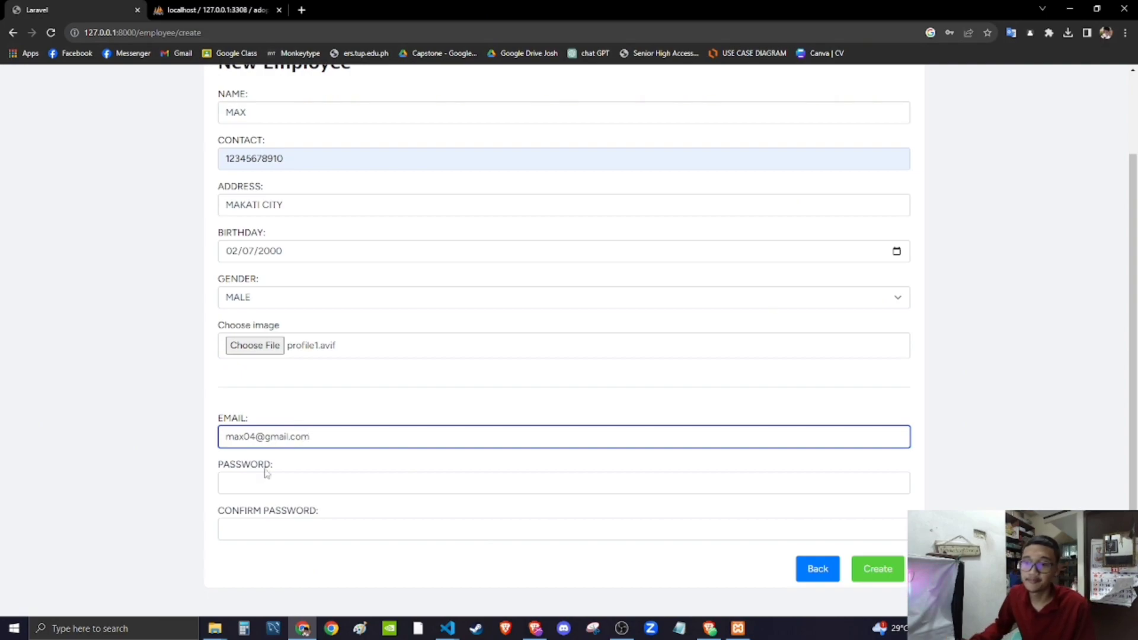
{"action": "left_click", "coordinate": [253, 488]}
{"action": "type", "text": "1"}
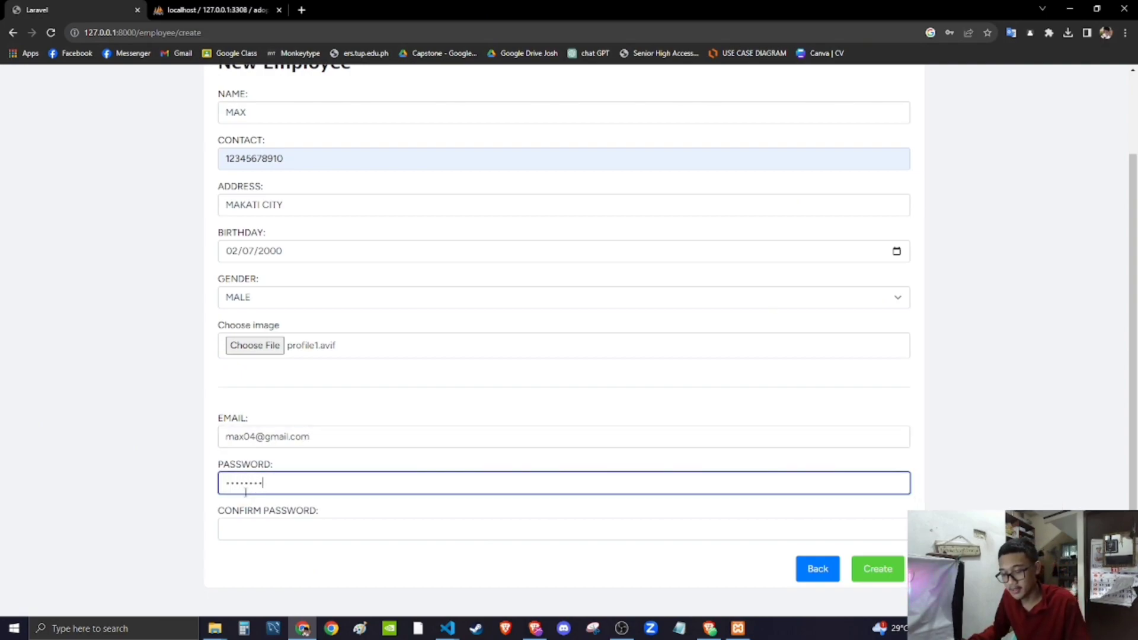
{"action": "left_click", "coordinate": [229, 529]}
{"action": "type", "text": "1234"}
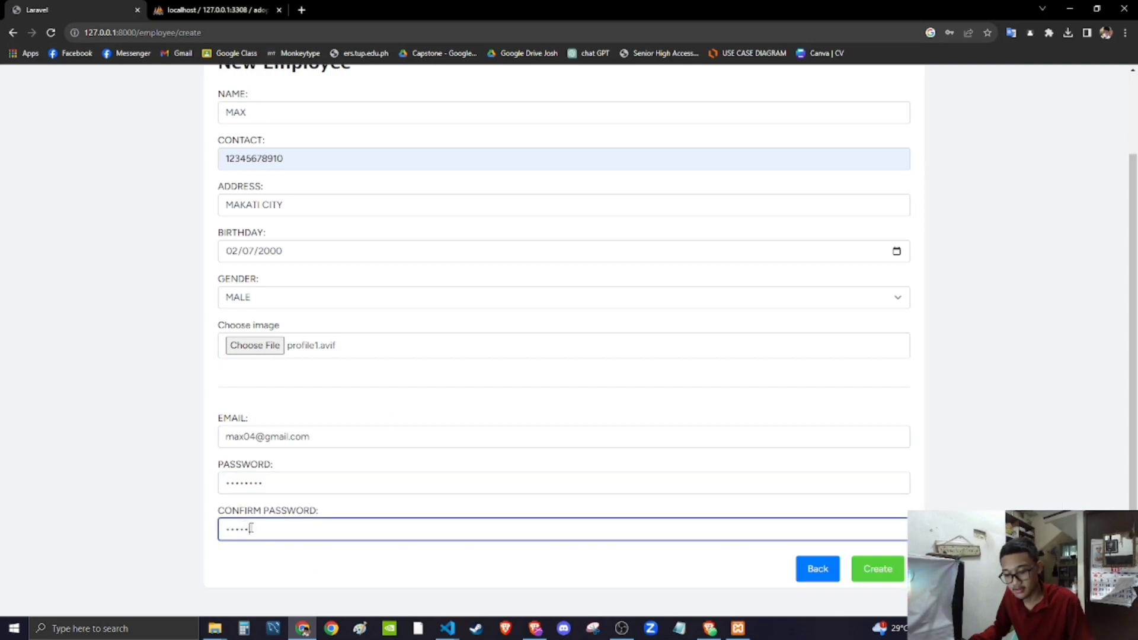
{"action": "left_click", "coordinate": [880, 574]}
- Change the new MAKATI CITY employee's name to its longer full form and save the edit
{"action": "scroll", "coordinate": [486, 468], "scroll_direction": "down", "scroll_amount": 1}
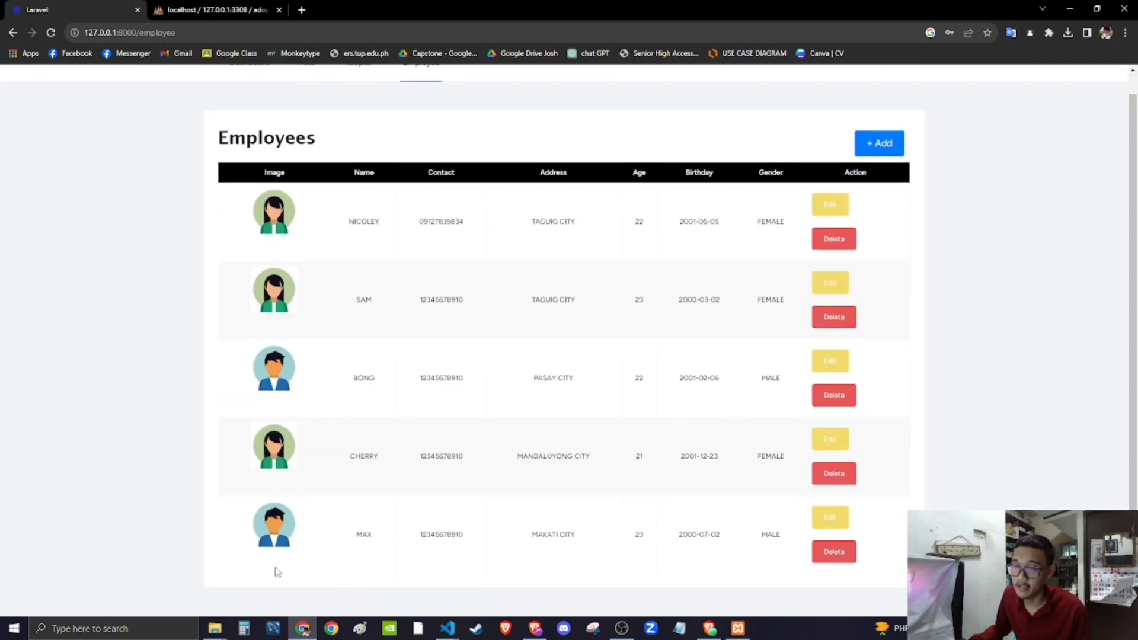
{"action": "scroll", "coordinate": [368, 563], "scroll_direction": "up", "scroll_amount": 1}
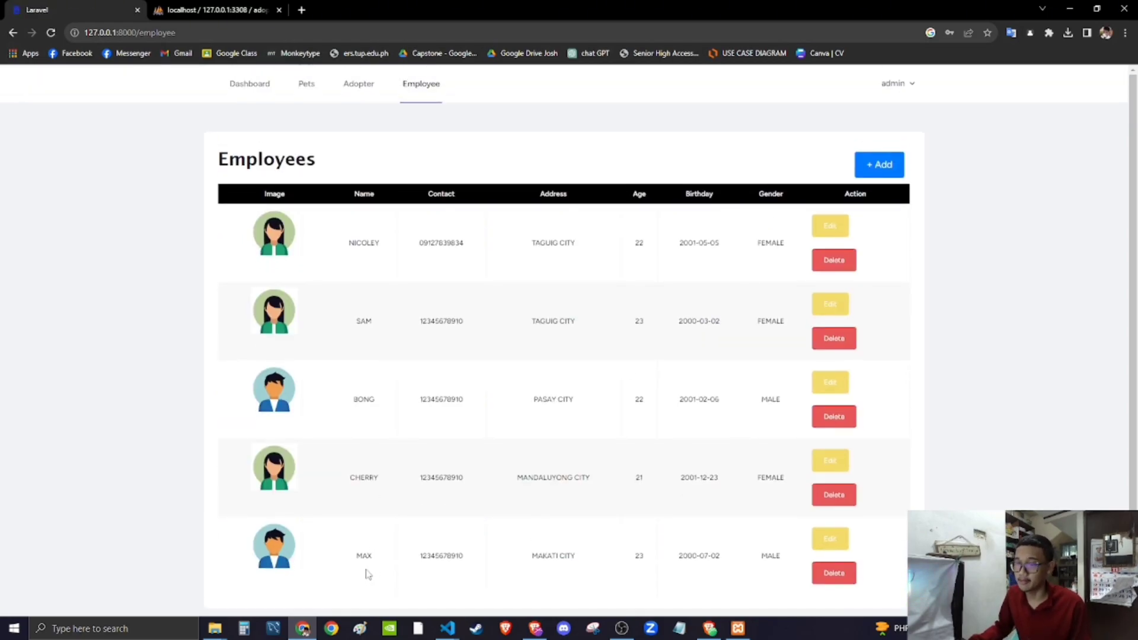
{"action": "left_click_drag", "start_coordinate": [381, 564], "coordinate": [339, 562]}
{"action": "left_click", "coordinate": [391, 587]}
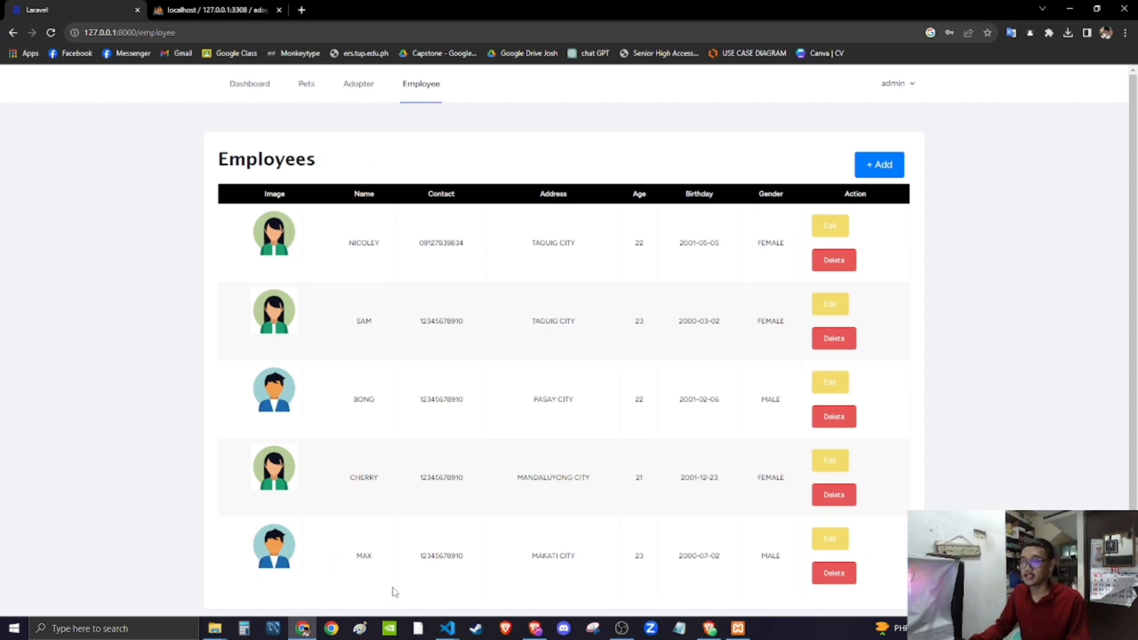
{"action": "left_click", "coordinate": [831, 539]}
{"action": "left_click", "coordinate": [284, 205]}
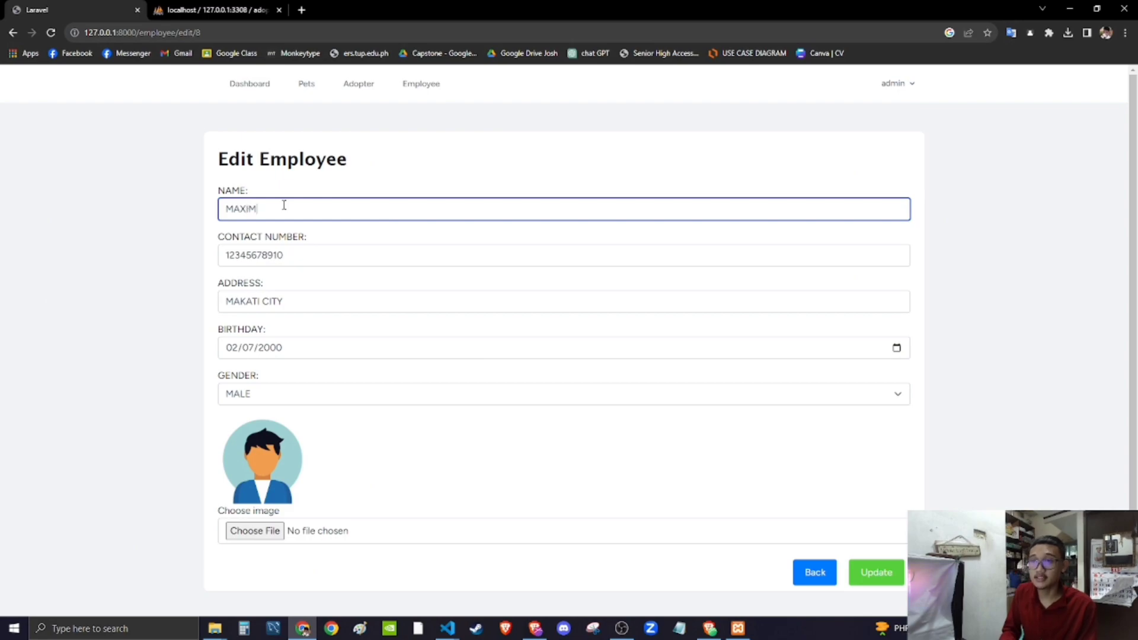
{"action": "left_click", "coordinate": [876, 572]}
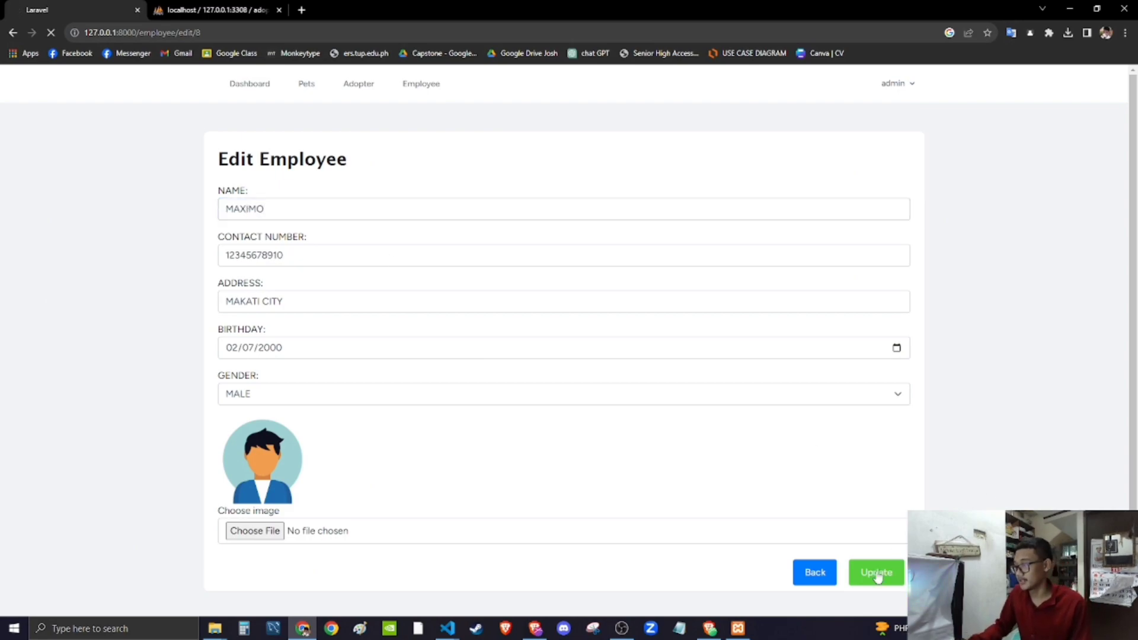
{"action": "double_click", "coordinate": [364, 555]}
{"action": "left_click", "coordinate": [406, 572]}
{"action": "scroll", "coordinate": [633, 562], "scroll_direction": "down", "scroll_amount": 1}
{"action": "scroll", "coordinate": [698, 559], "scroll_direction": "up", "scroll_amount": 1}
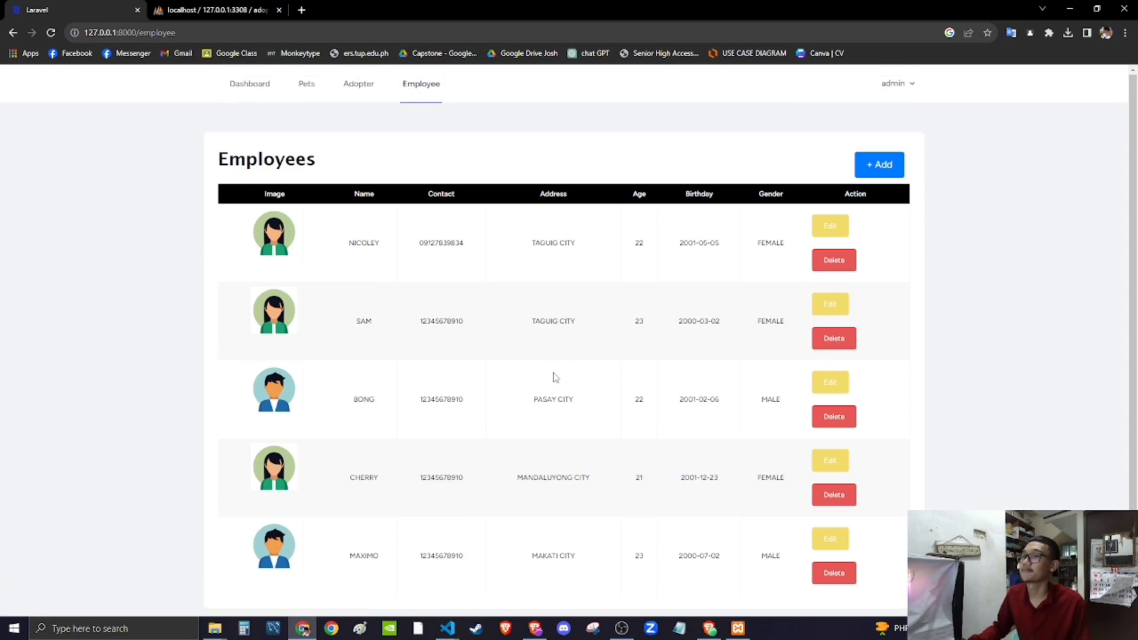
- Open the admin Profile page and review its profile information and Update Password sections
{"action": "left_click", "coordinate": [897, 86]}
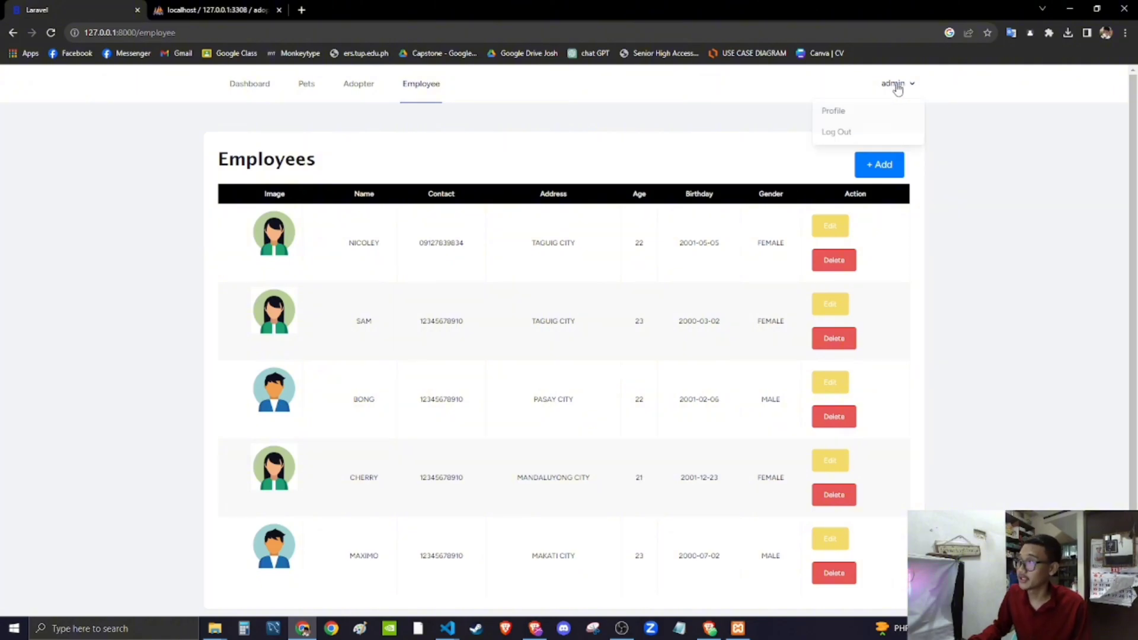
{"action": "left_click", "coordinate": [834, 112]}
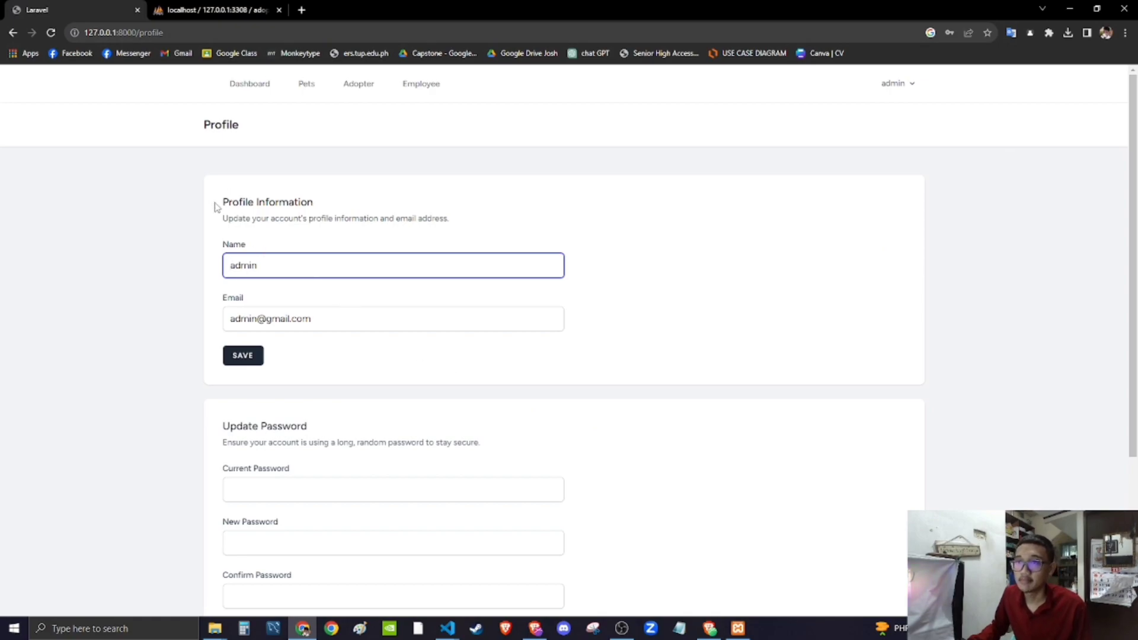
{"action": "left_click_drag", "start_coordinate": [215, 205], "coordinate": [320, 209]}
{"action": "left_click_drag", "start_coordinate": [261, 300], "coordinate": [235, 298]}
{"action": "left_click_drag", "start_coordinate": [281, 263], "coordinate": [267, 261]}
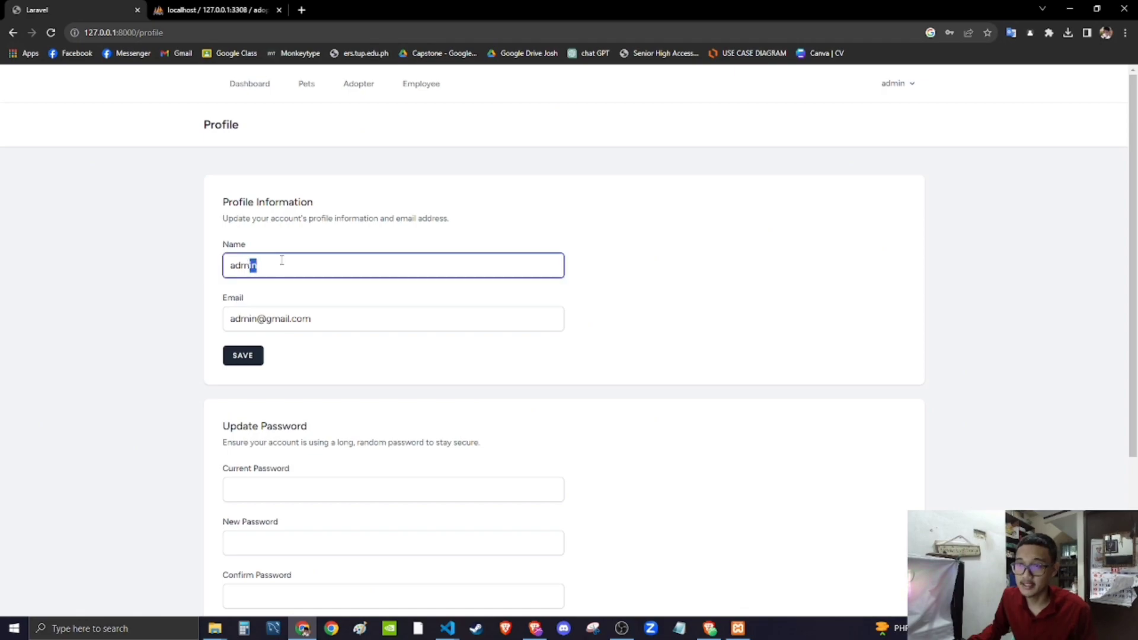
{"action": "left_click", "coordinate": [298, 309]}
{"action": "left_click_drag", "start_coordinate": [336, 322], "coordinate": [279, 321]}
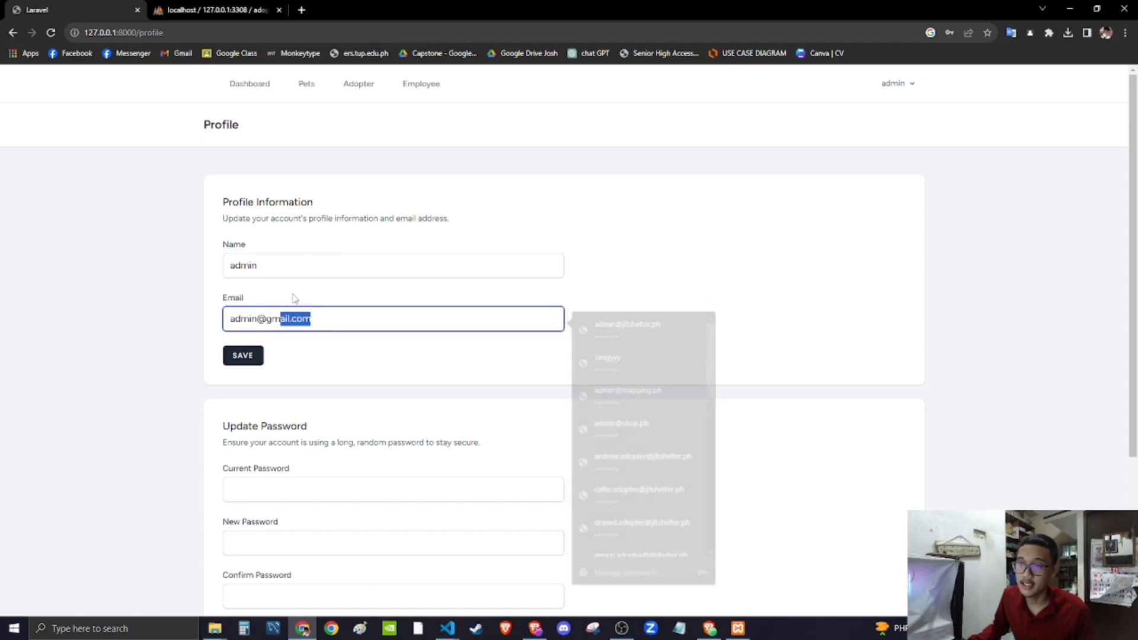
{"action": "scroll", "coordinate": [409, 348], "scroll_direction": "down", "scroll_amount": 4}
{"action": "scroll", "coordinate": [421, 343], "scroll_direction": "up", "scroll_amount": 1}
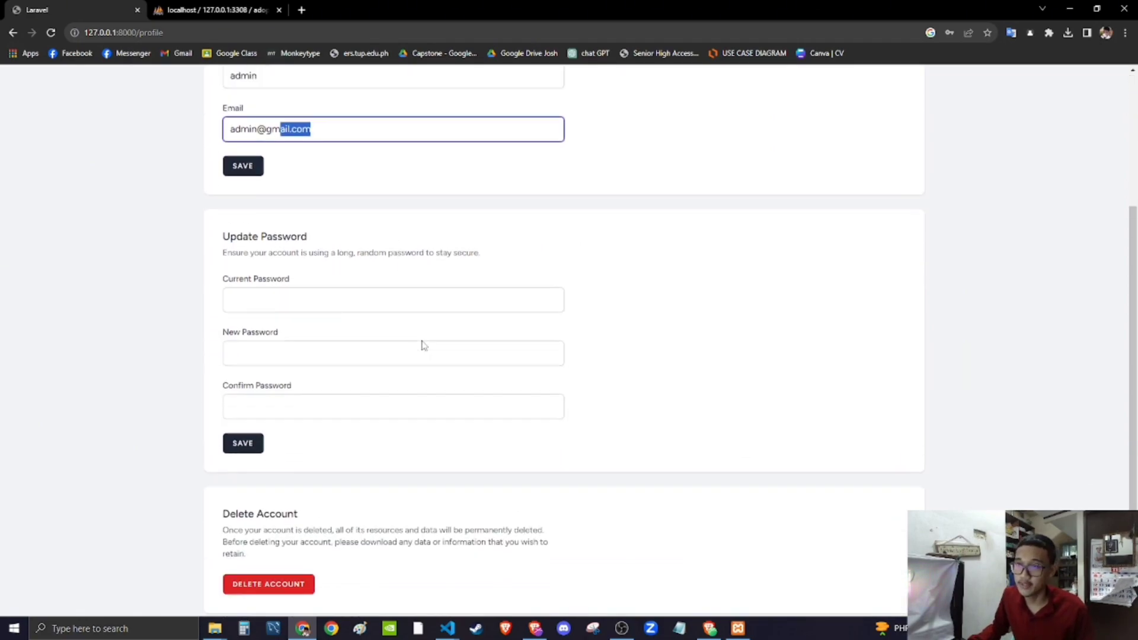
{"action": "left_click_drag", "start_coordinate": [314, 274], "coordinate": [227, 270]}
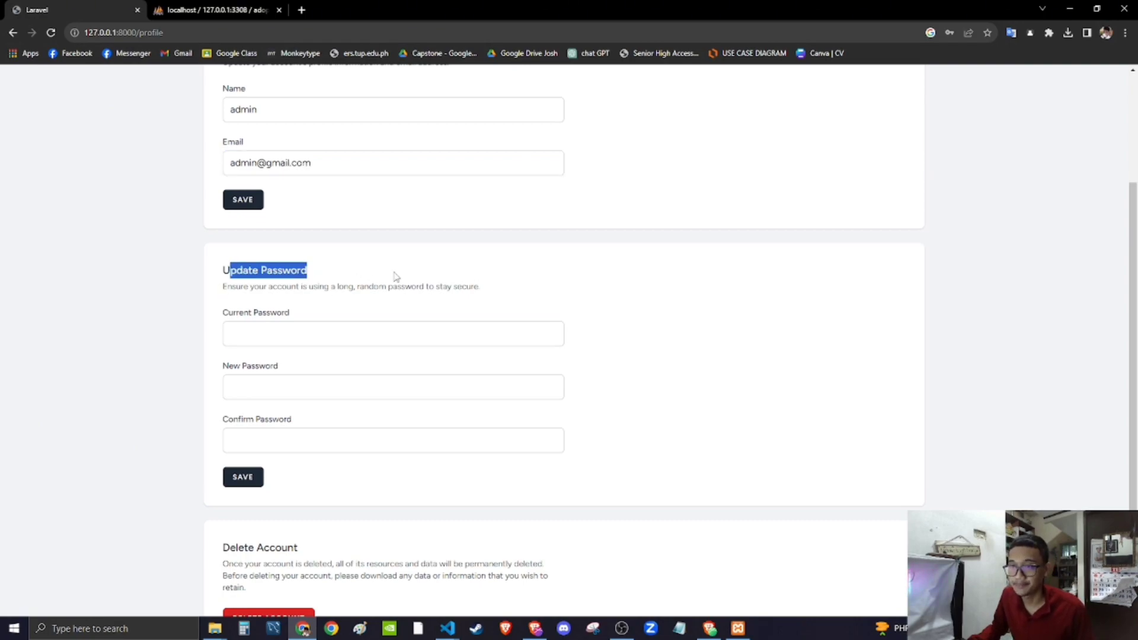
{"action": "scroll", "coordinate": [383, 325], "scroll_direction": "down", "scroll_amount": 1}
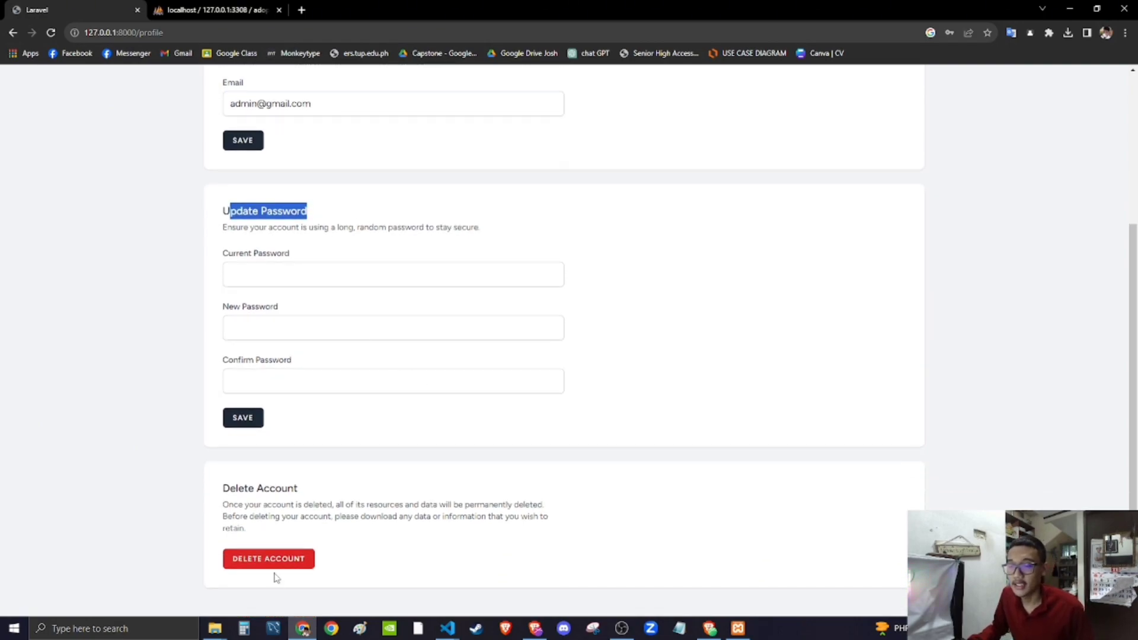
{"action": "scroll", "coordinate": [584, 537], "scroll_direction": "up", "scroll_amount": 4}
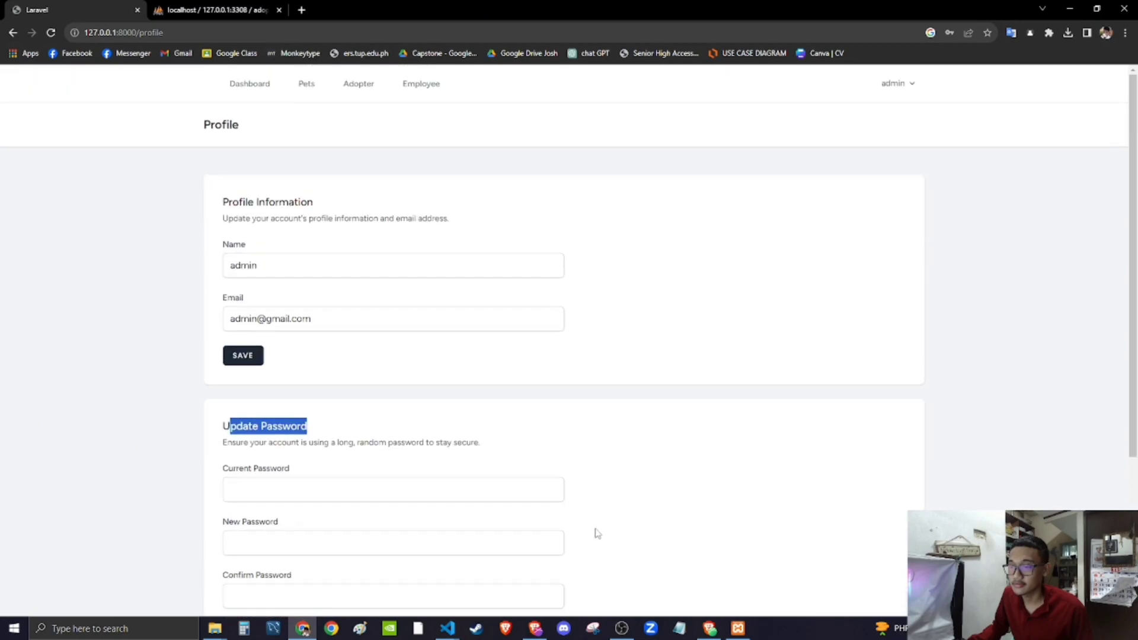
- Return to the dashboard and bring OBS Studio to the front
{"action": "left_click", "coordinate": [902, 87]}
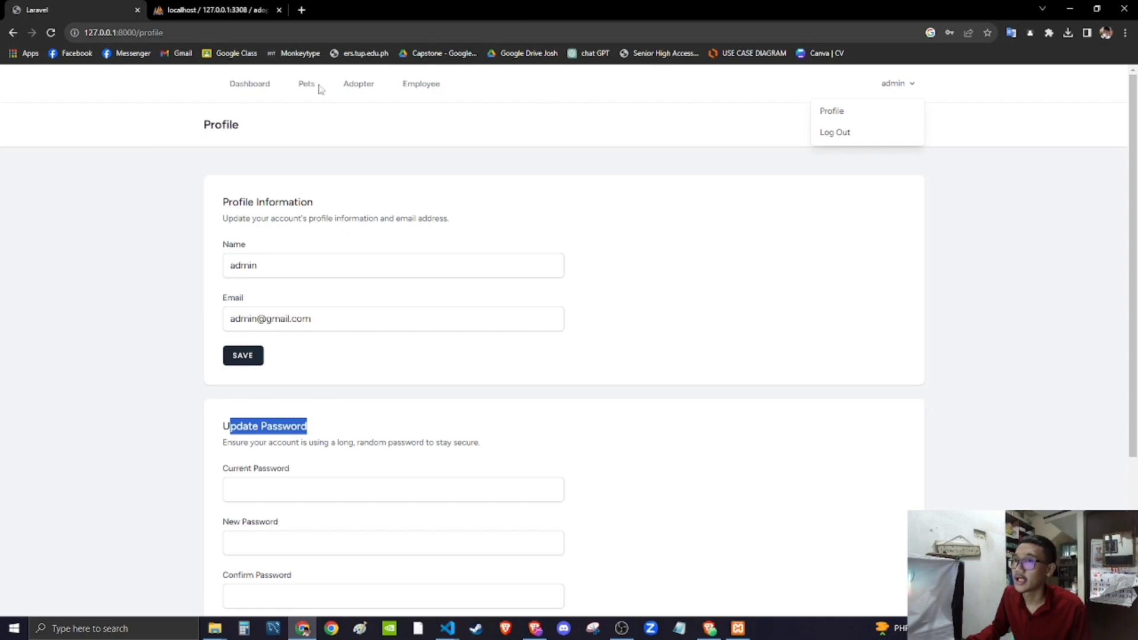
{"action": "left_click", "coordinate": [254, 84]}
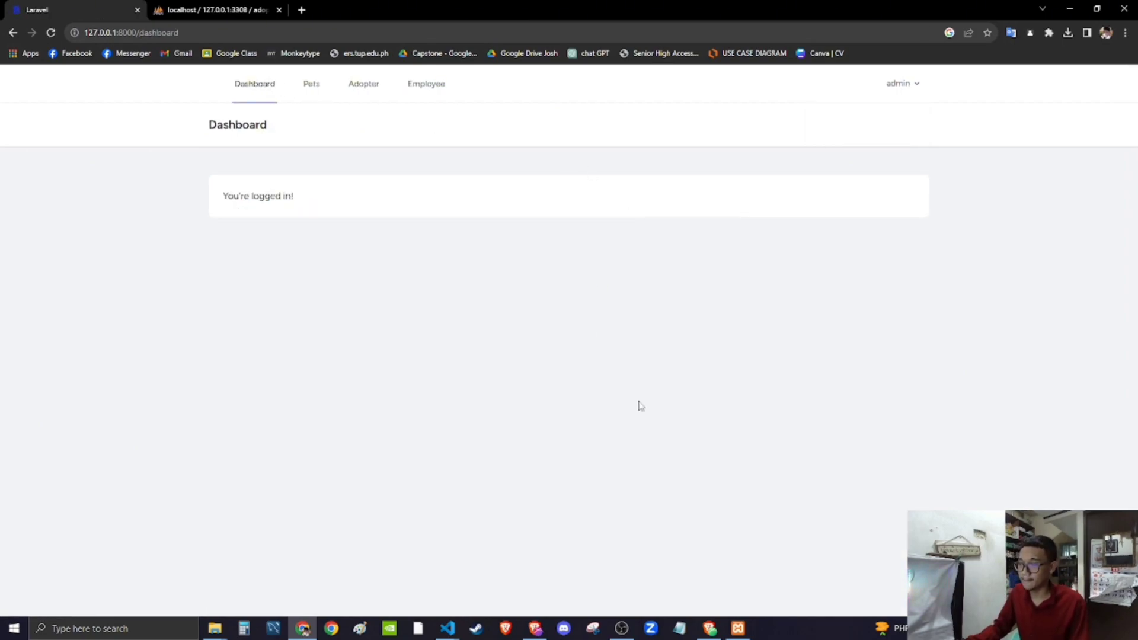
{"action": "left_click", "coordinate": [622, 628]}
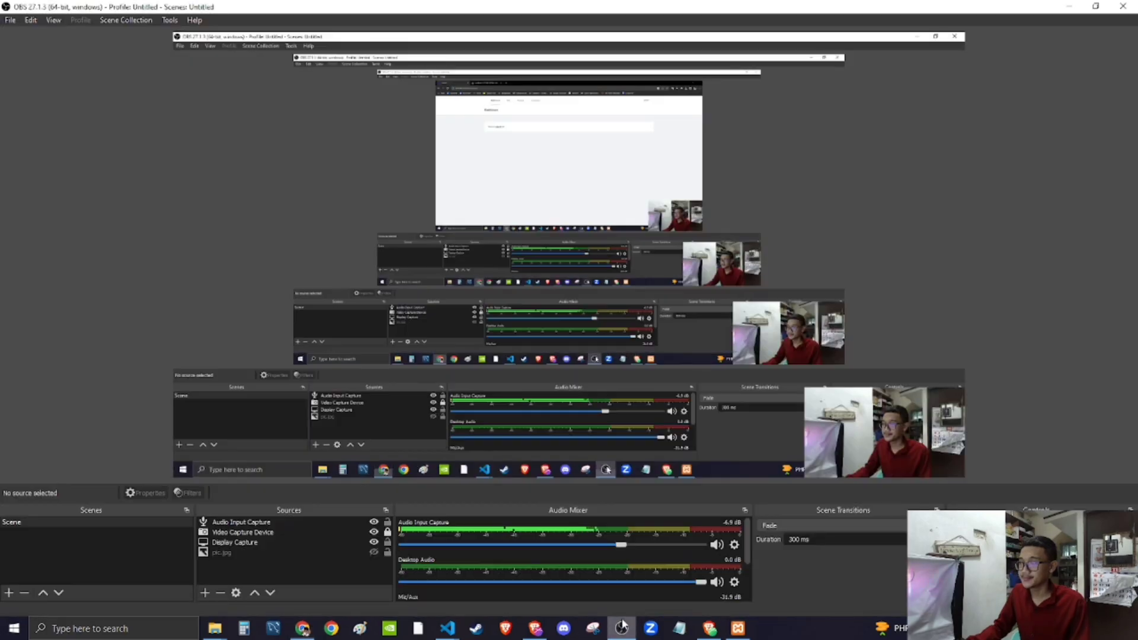